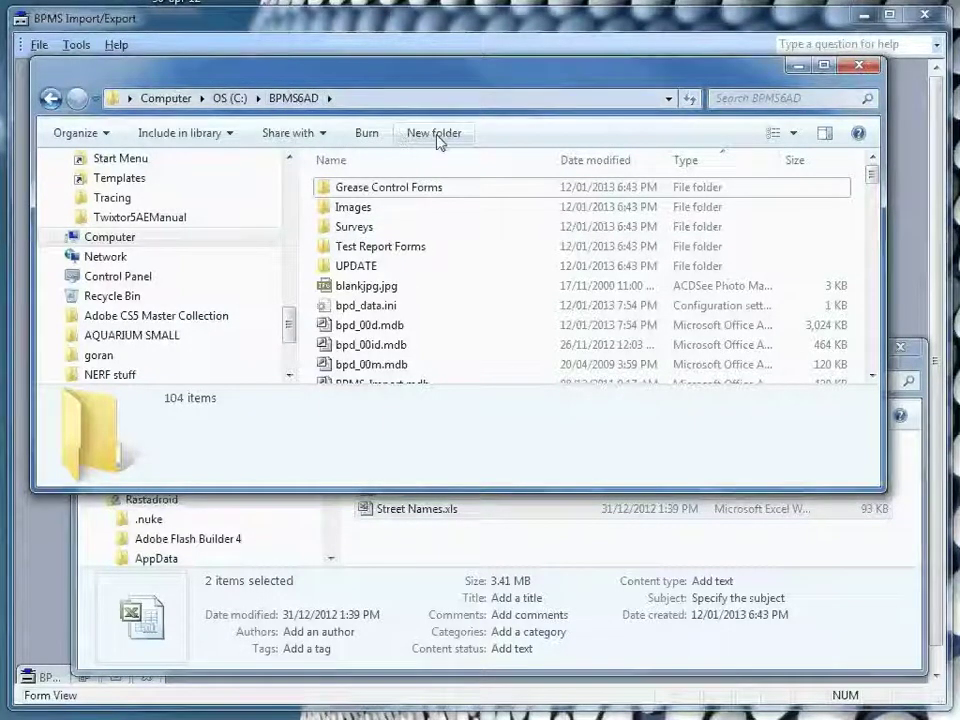
Step: Create a folder named Import inside C:\BPMS6AD and open it
click(438, 138)
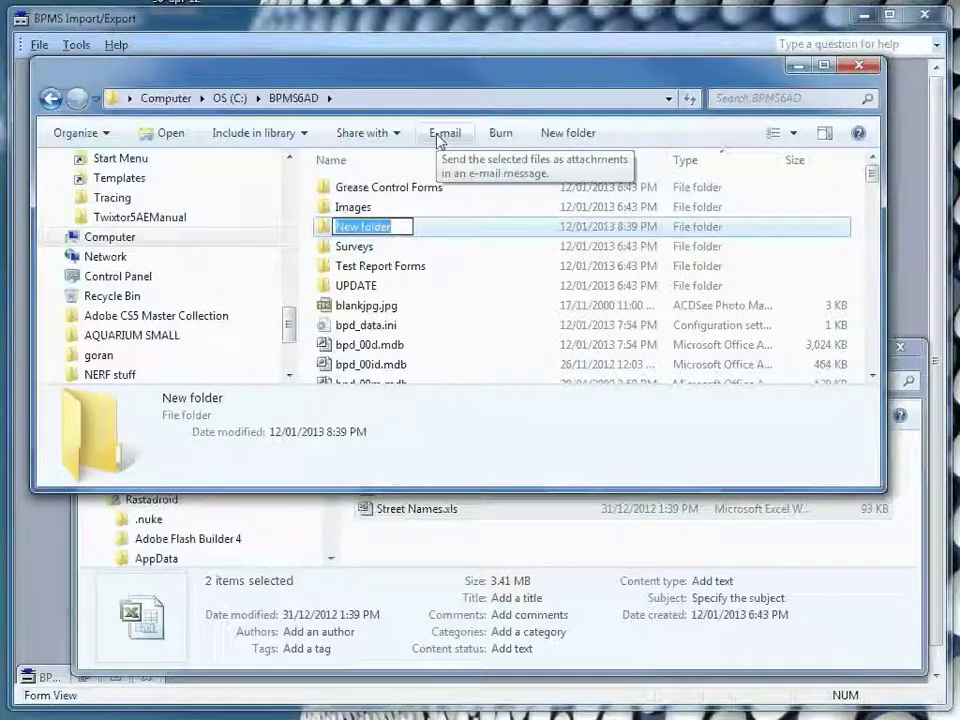
text(Import)
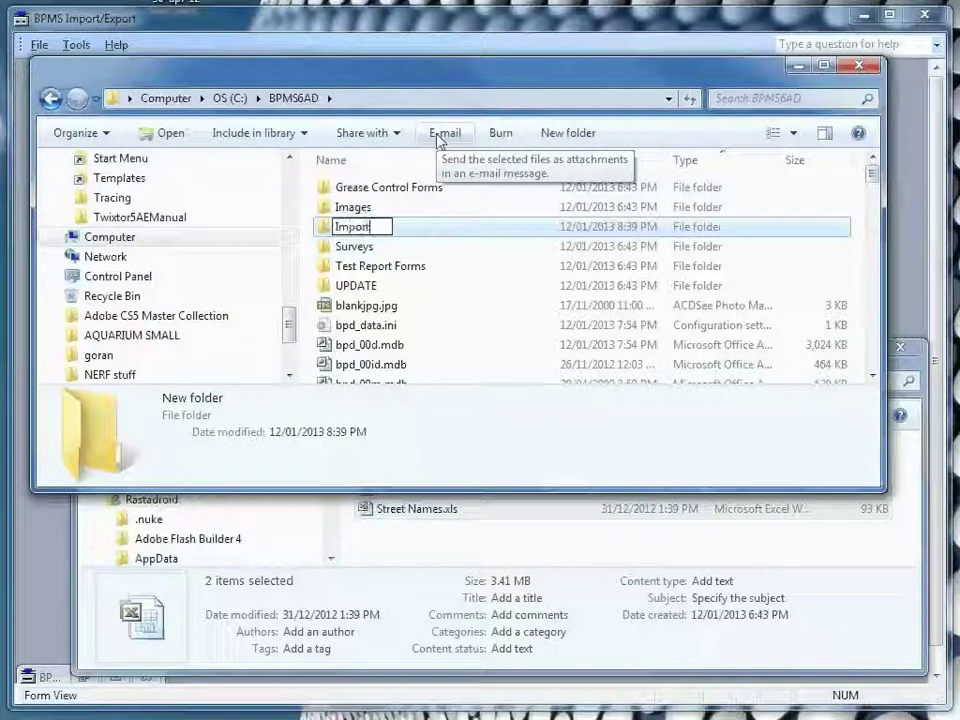
key(Return)
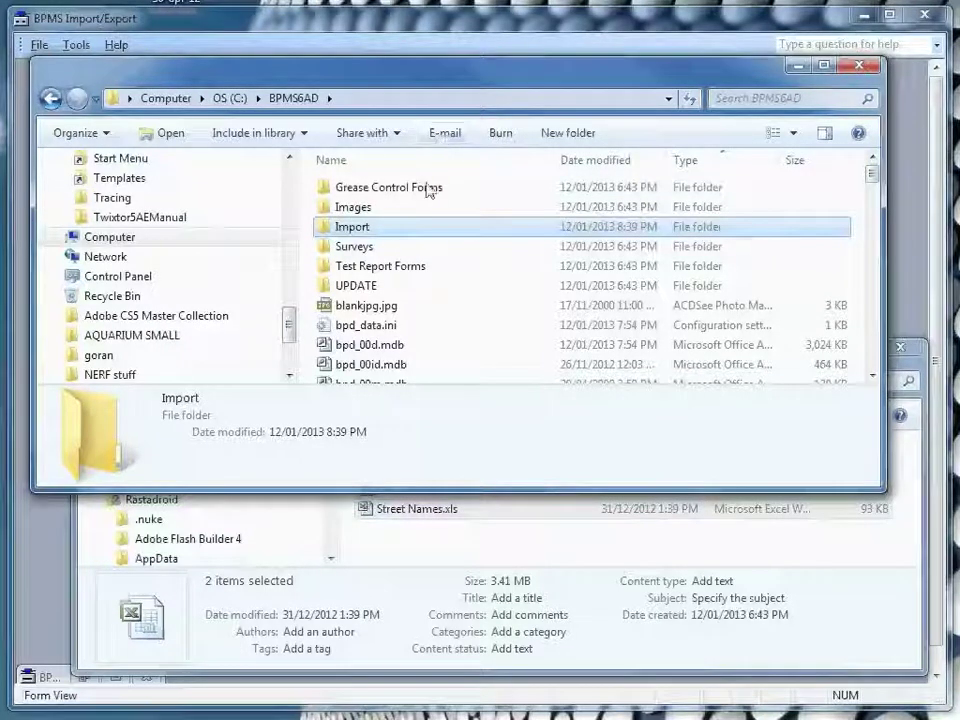
double_click(422, 230)
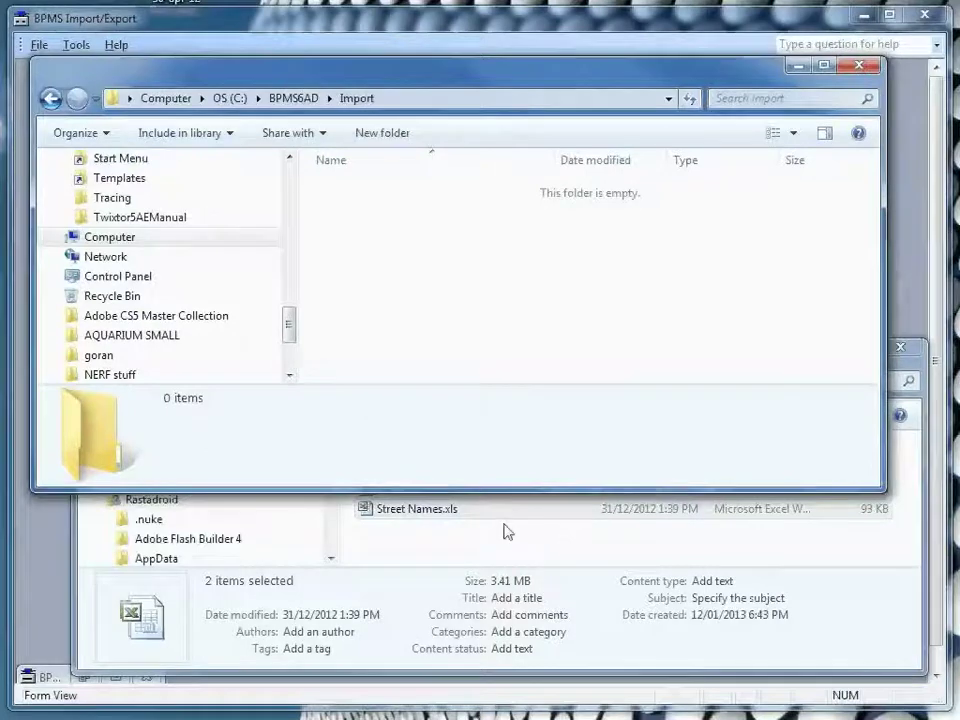
Step: Copy Non Residential Water Services.xls and Street Names.xls into the empty Import folder and close that folder window
drag(507, 545, 455, 281)
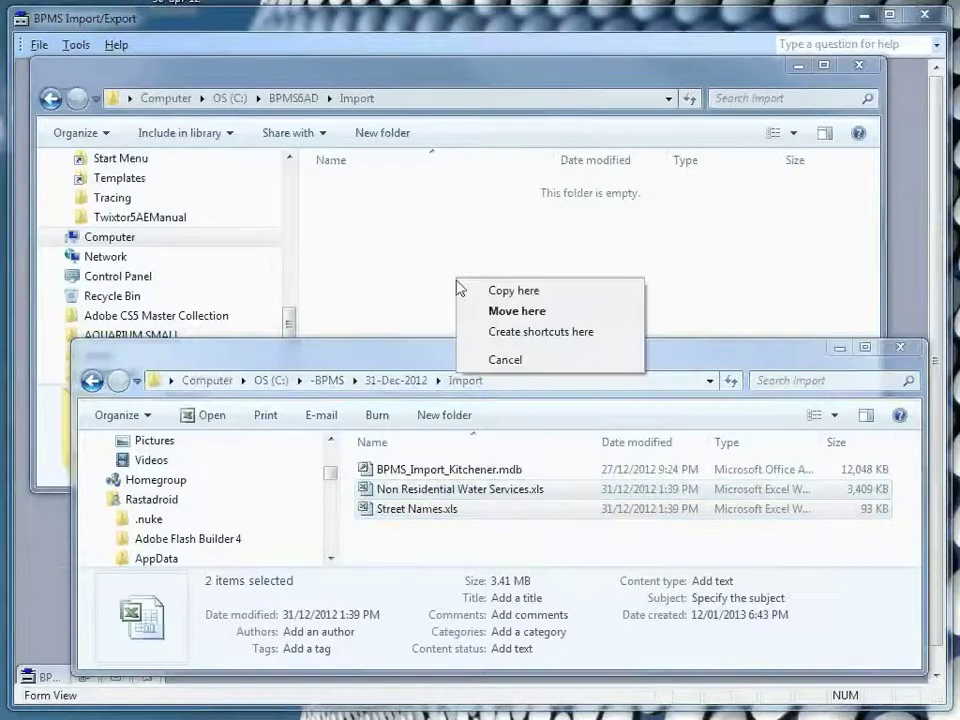
click(510, 289)
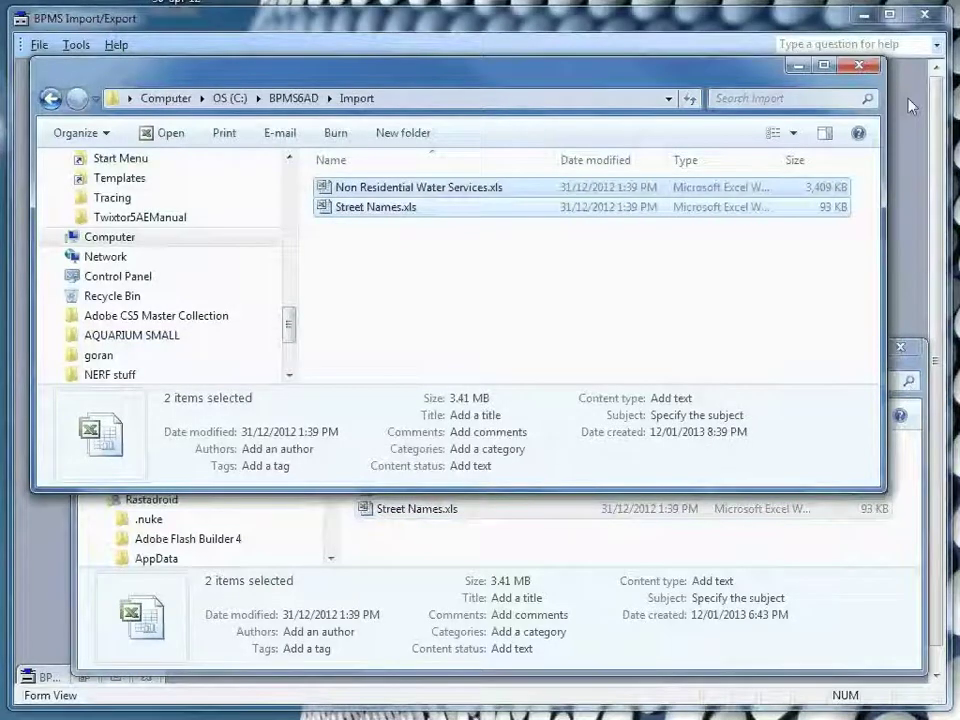
click(860, 67)
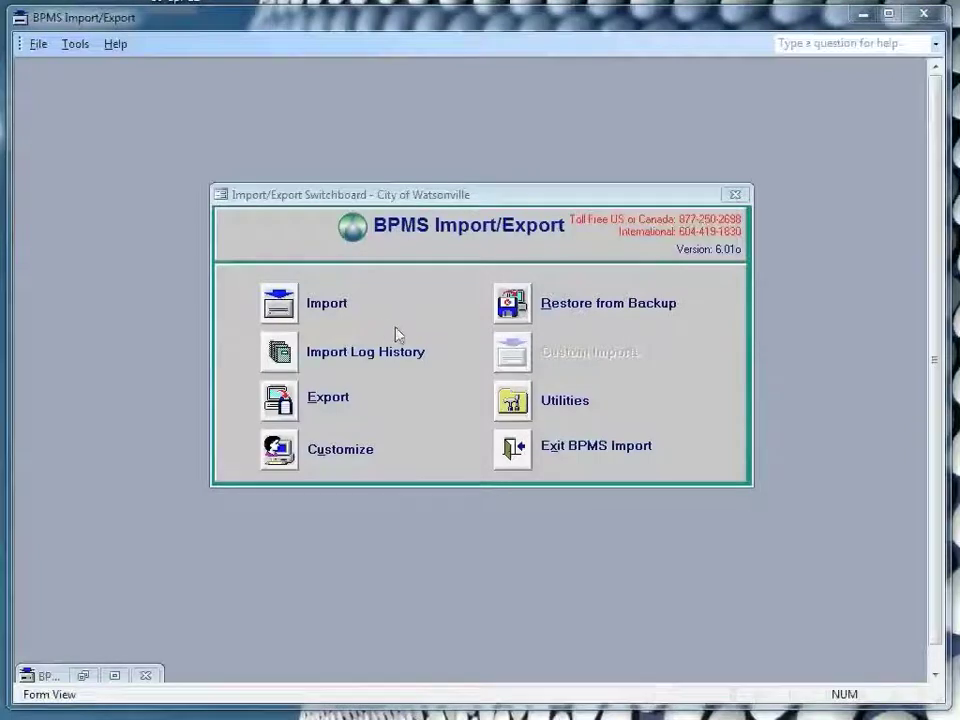
Step: Start a new import package with Microsoft Excel 97-2003 as its file format
click(281, 309)
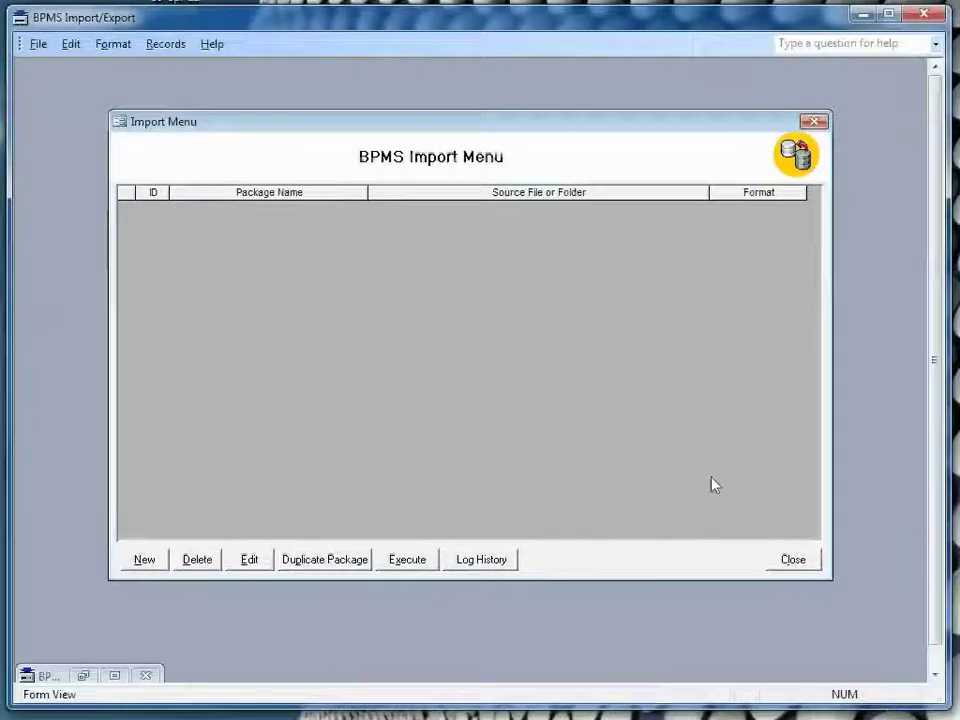
click(145, 560)
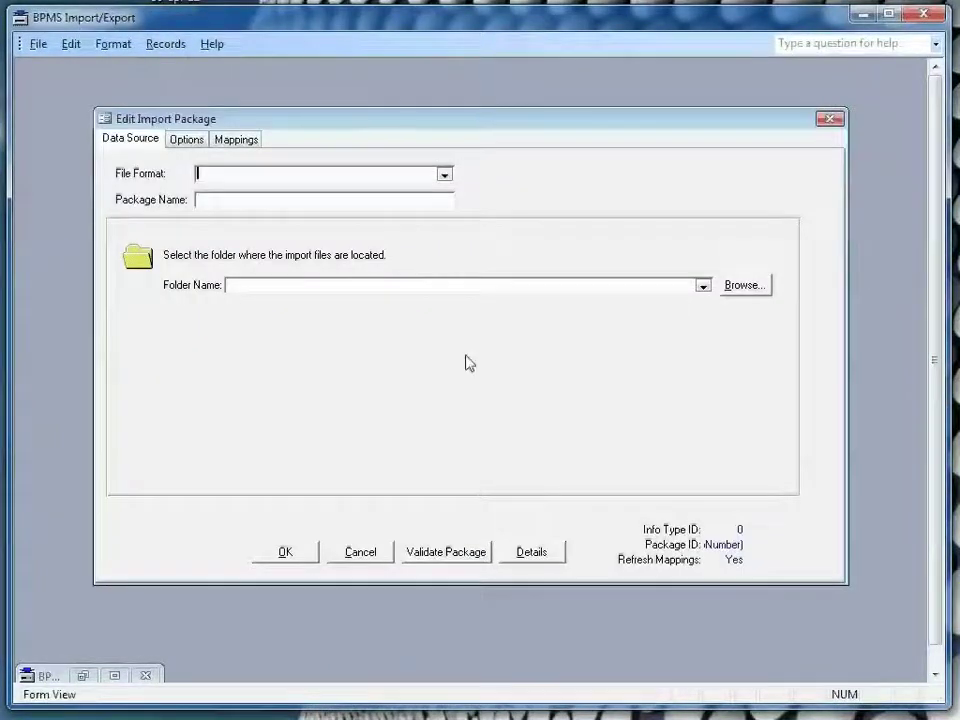
click(448, 176)
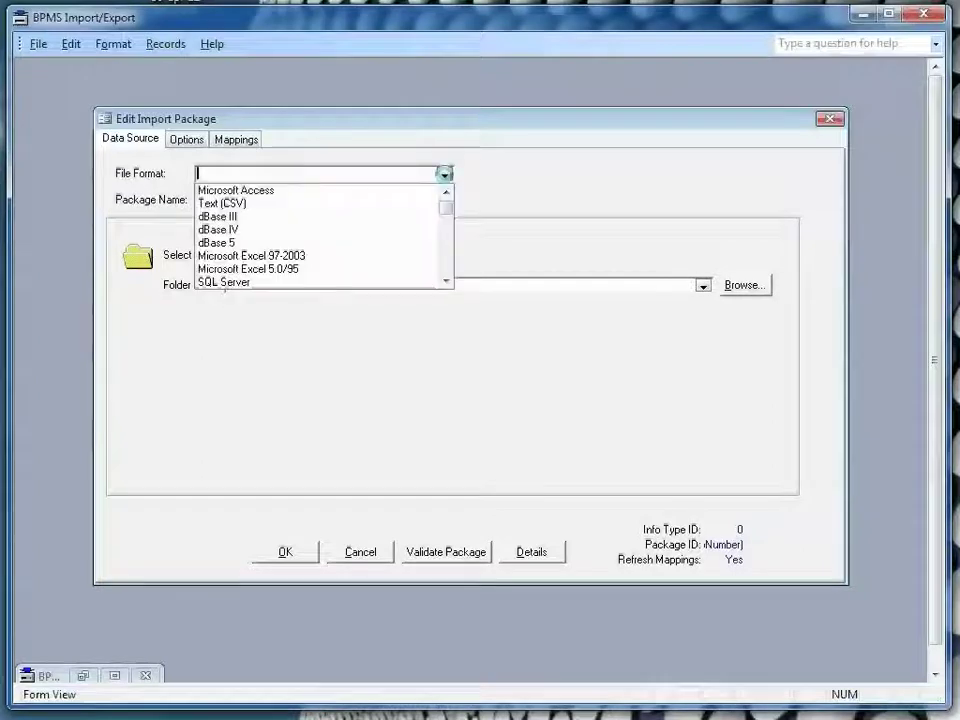
click(320, 256)
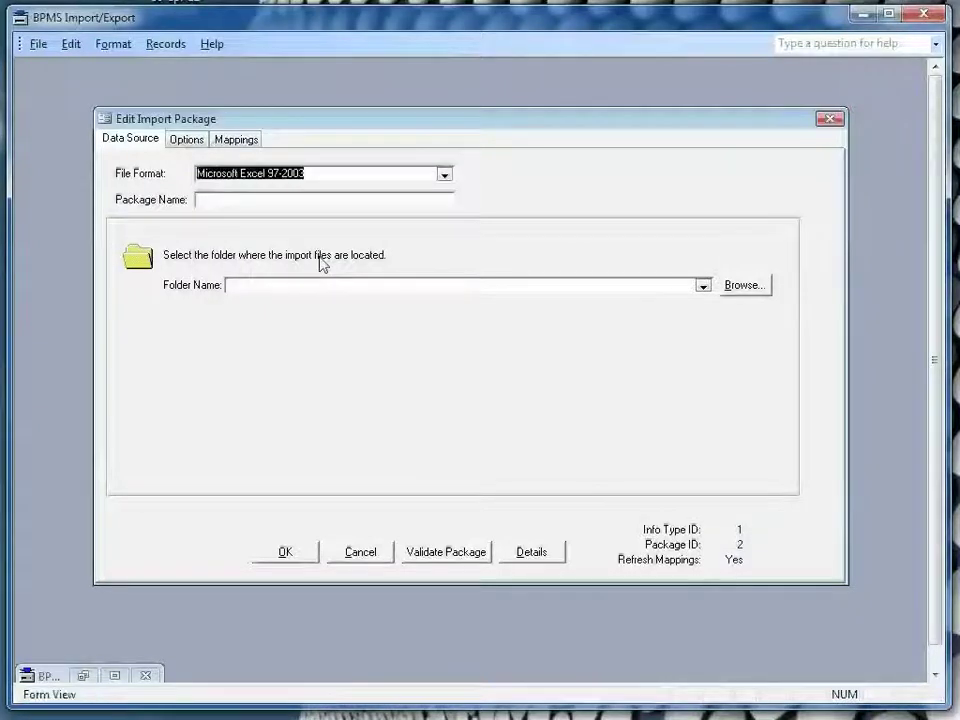
Step: Name the package Import Services and Mailing Info
click(217, 202)
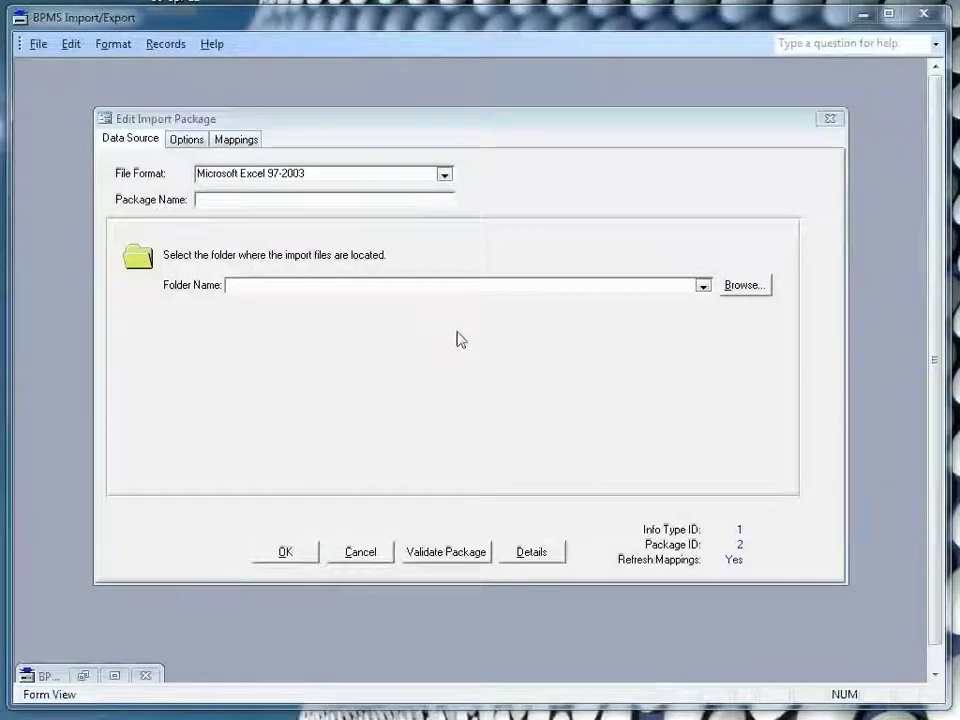
click(387, 198)
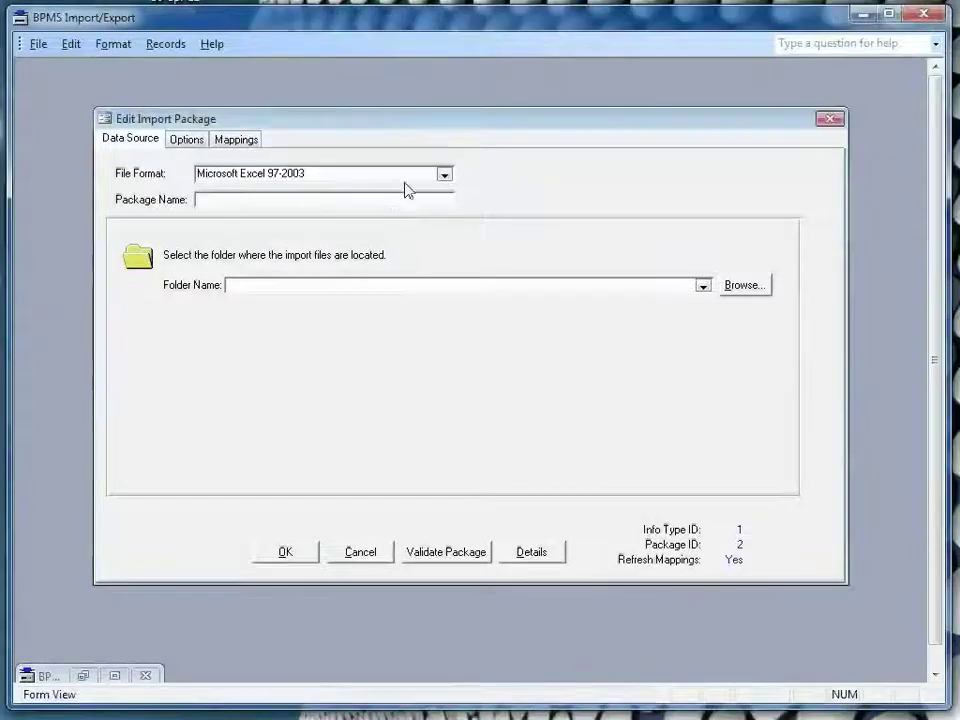
text(I)
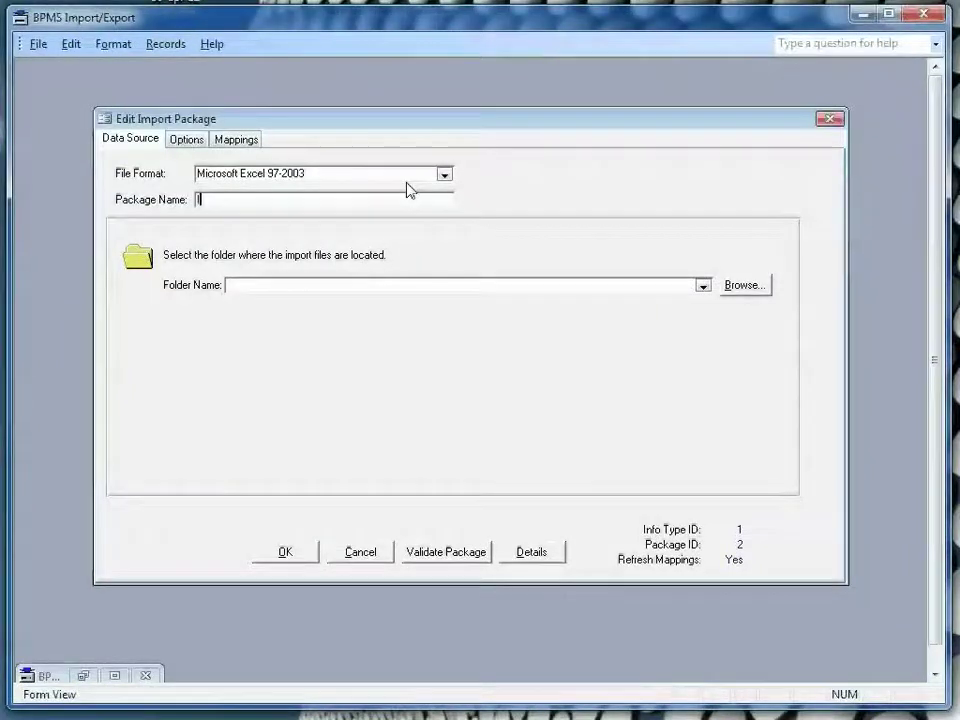
text(mport Services and Mailing Info)
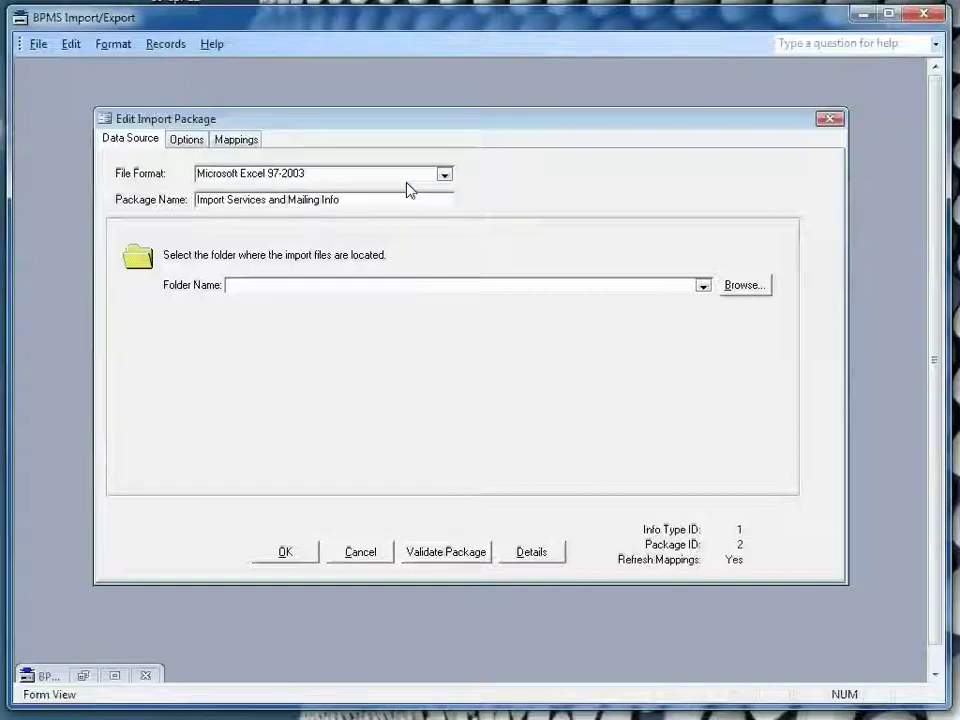
Step: Set the package's source folder to C:\BPMS6AD\Import\ and check which files it contains
click(703, 287)
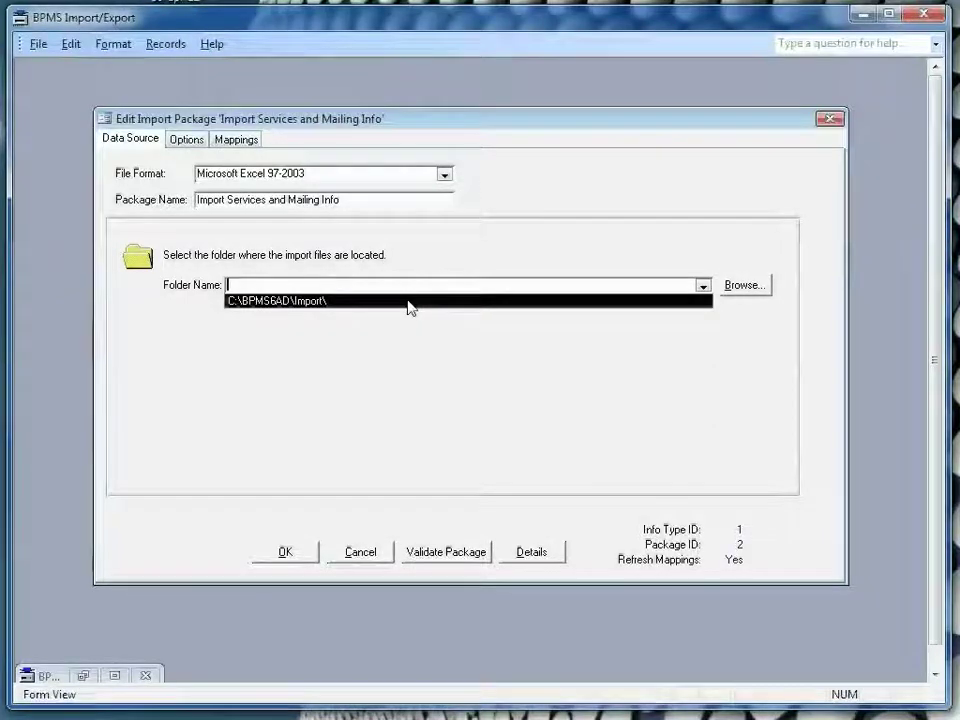
click(409, 301)
click(740, 288)
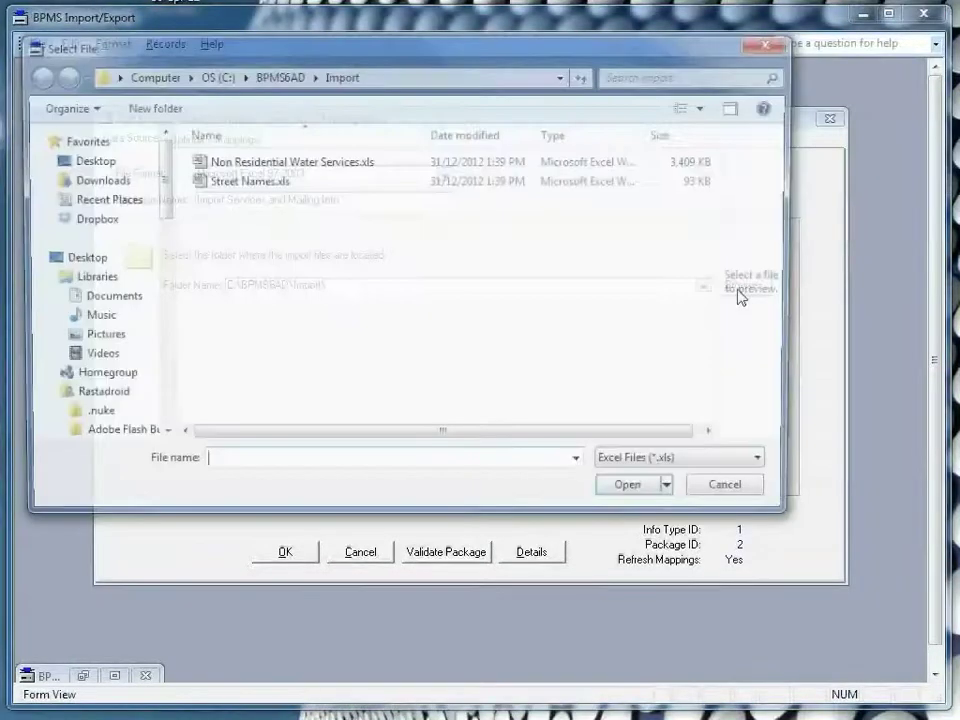
click(735, 493)
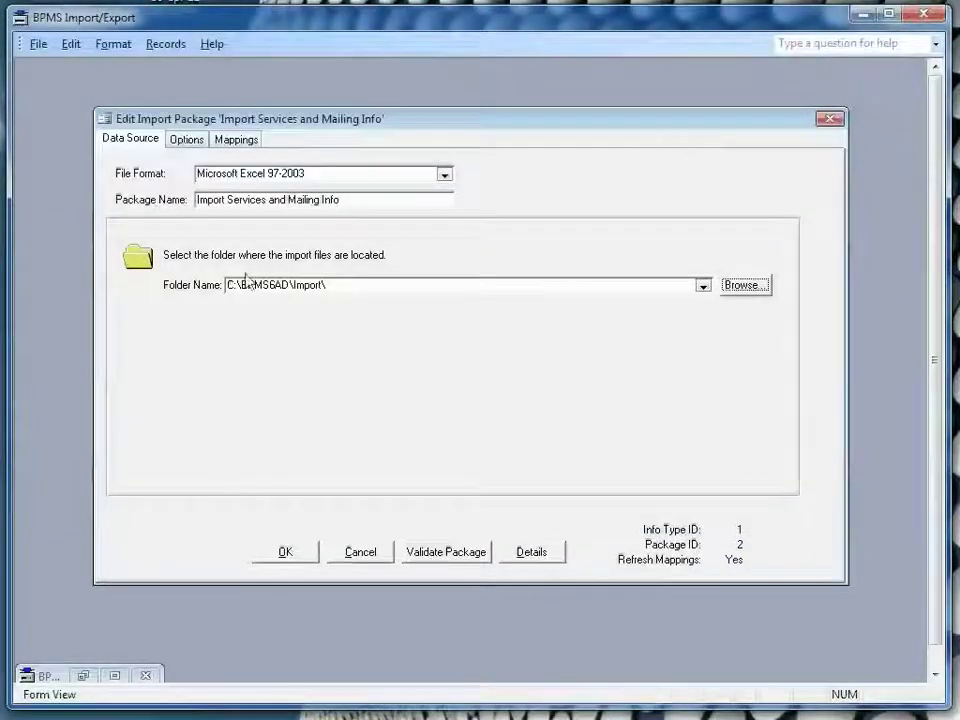
Step: Review the import options, and assign Non Residential Water Services.xls as the source for the tblImpCIS_FacilityAndMailingInfo destination
click(185, 142)
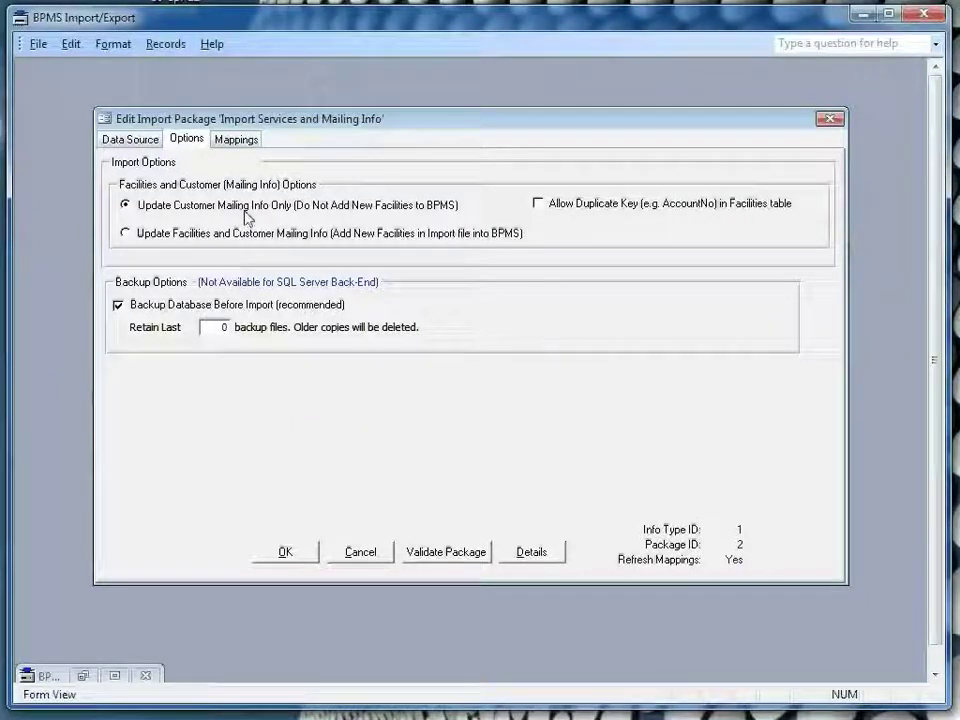
click(248, 143)
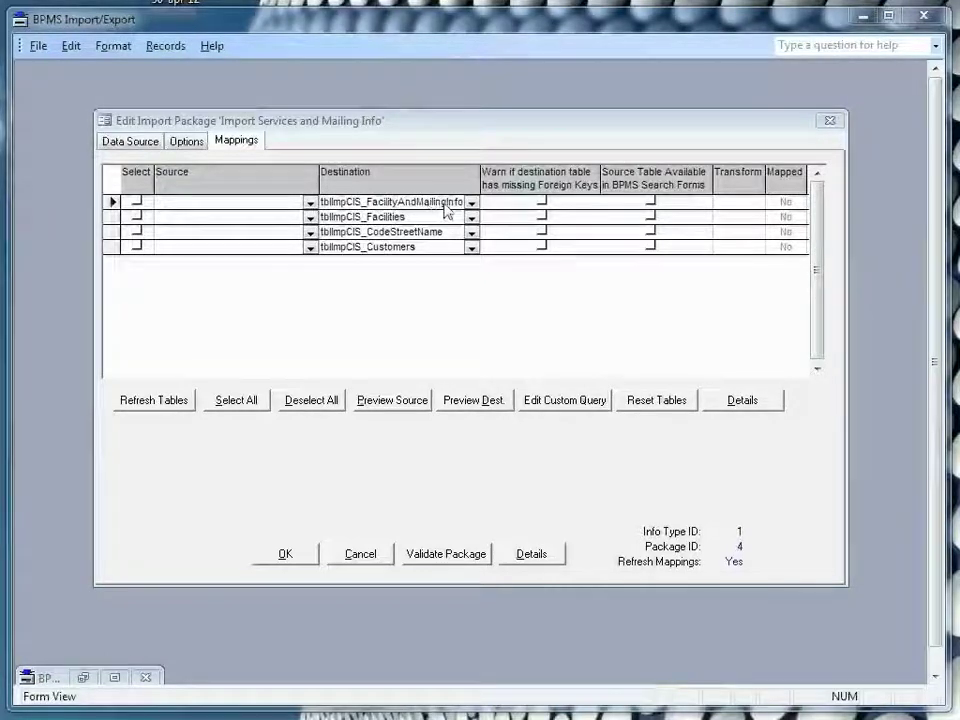
click(311, 204)
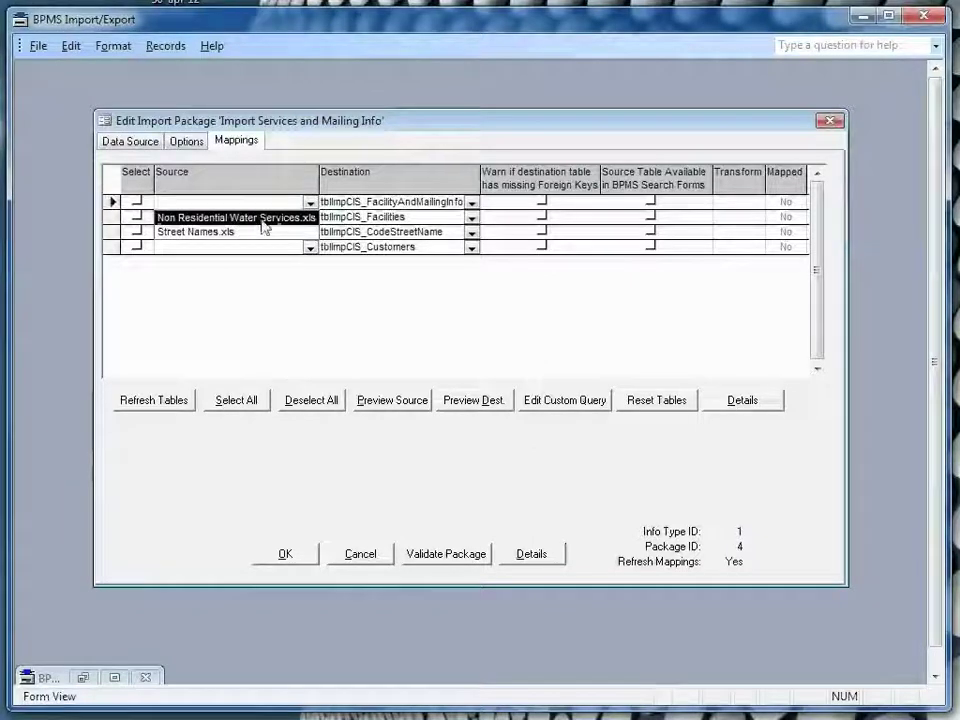
click(264, 217)
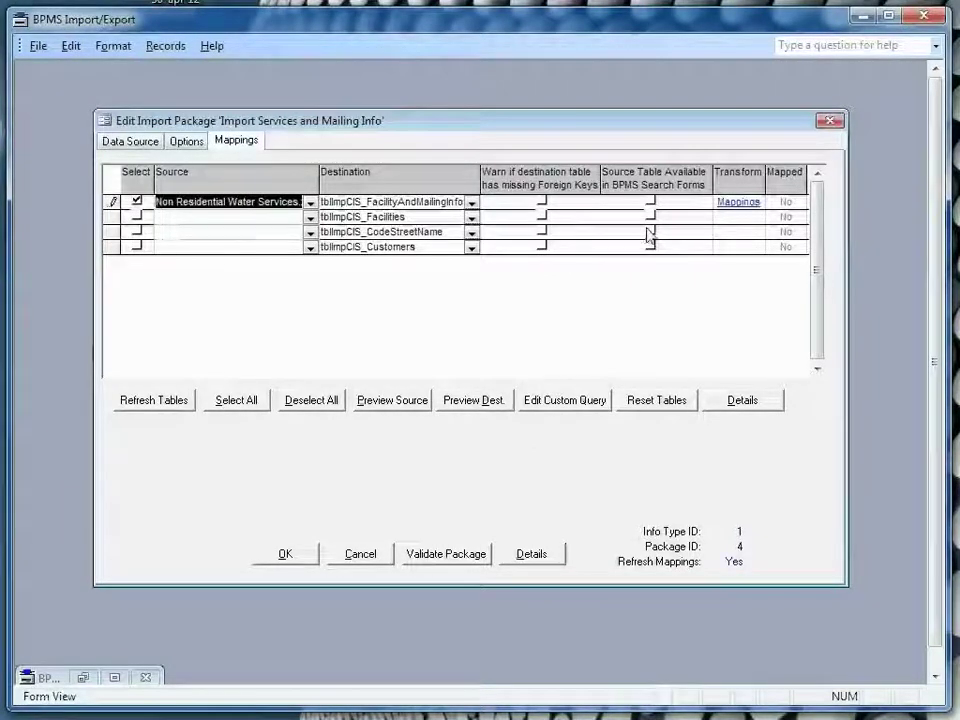
Step: Open the column mappings for Non Residential Water Services.xls without auto mapping, and map SERVICE_ID to the AccountNo destination column
click(746, 203)
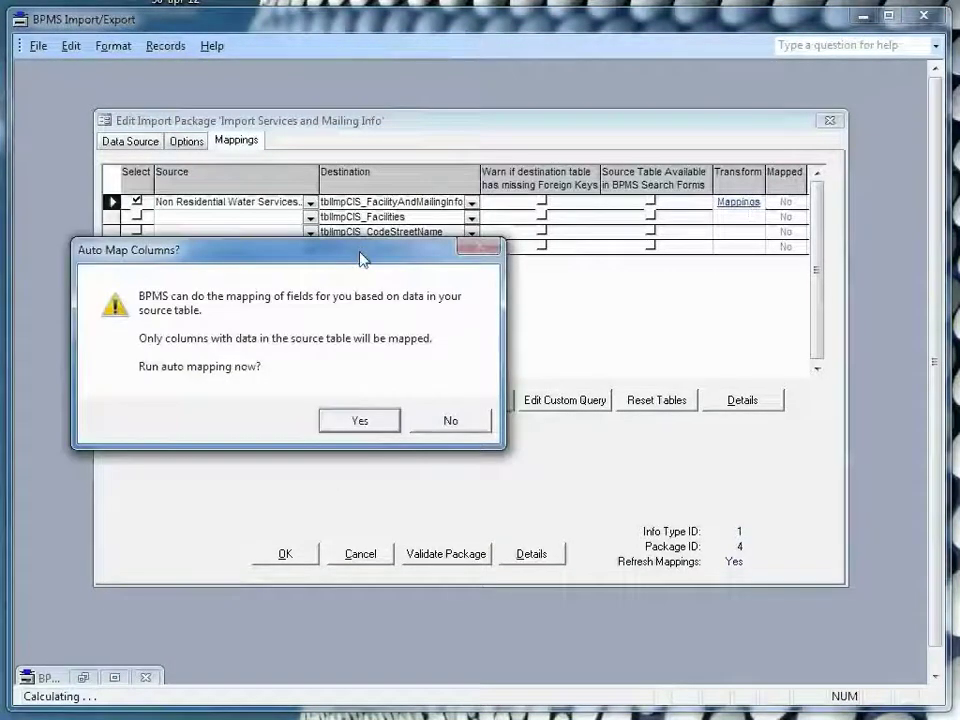
drag(362, 258, 531, 180)
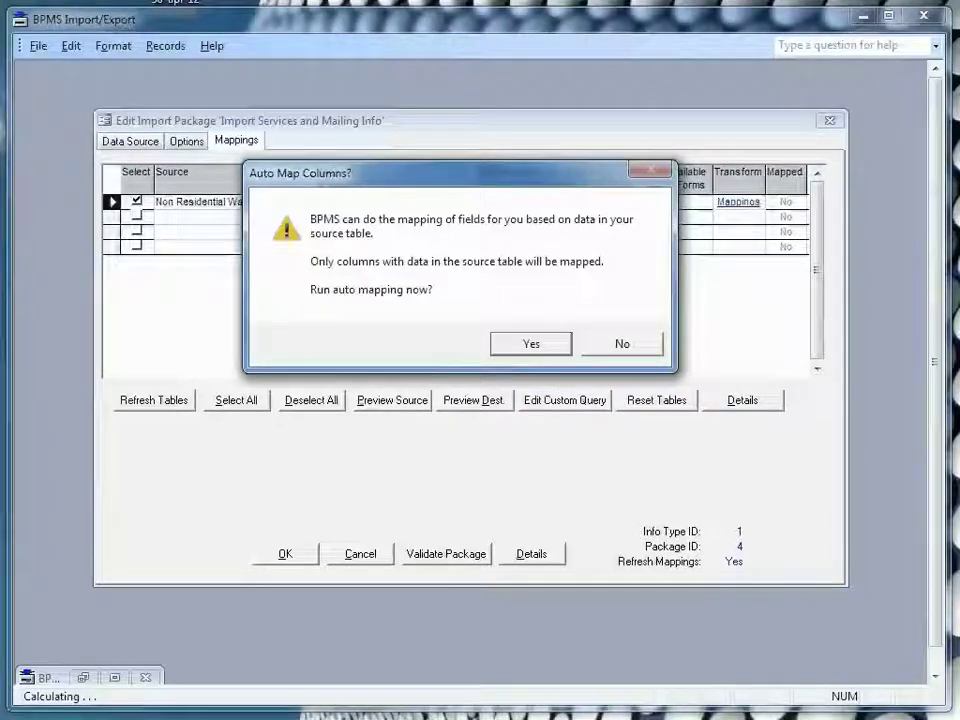
click(621, 344)
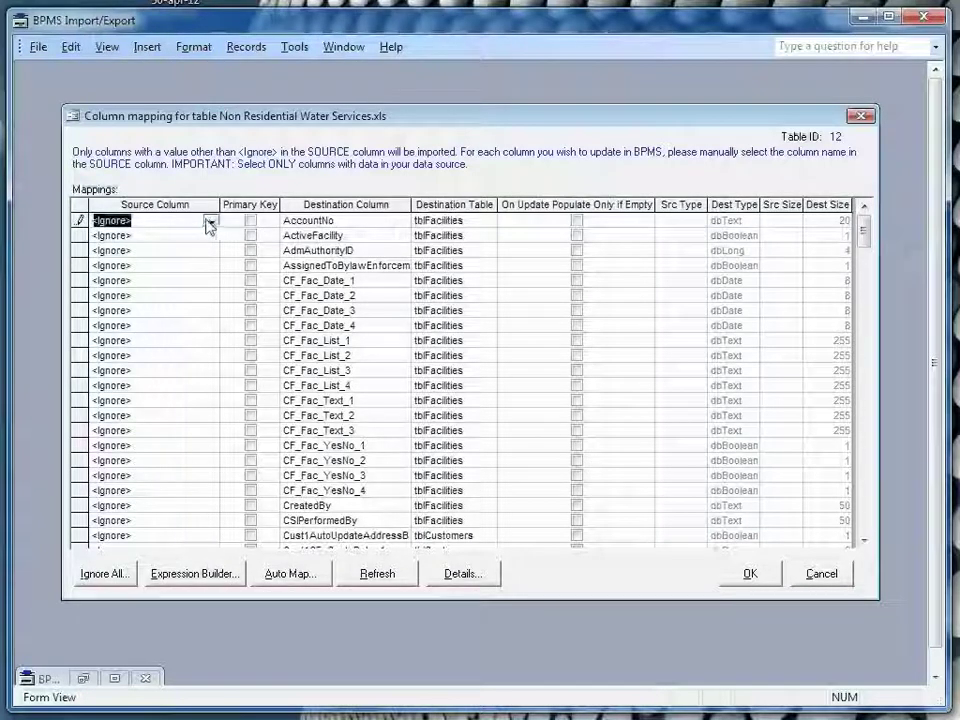
click(211, 222)
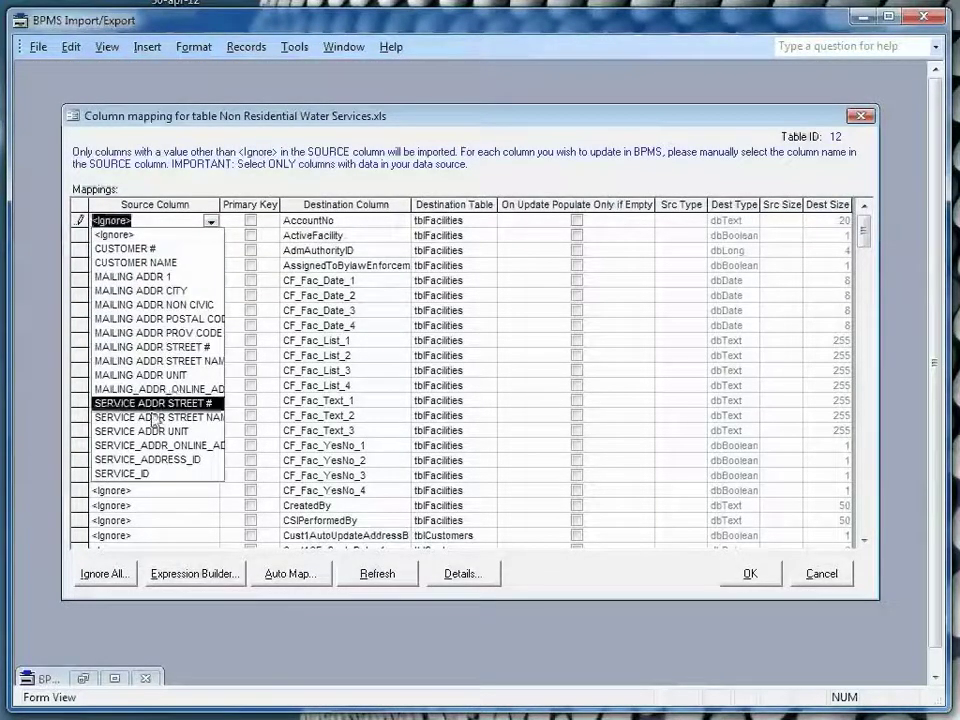
click(160, 474)
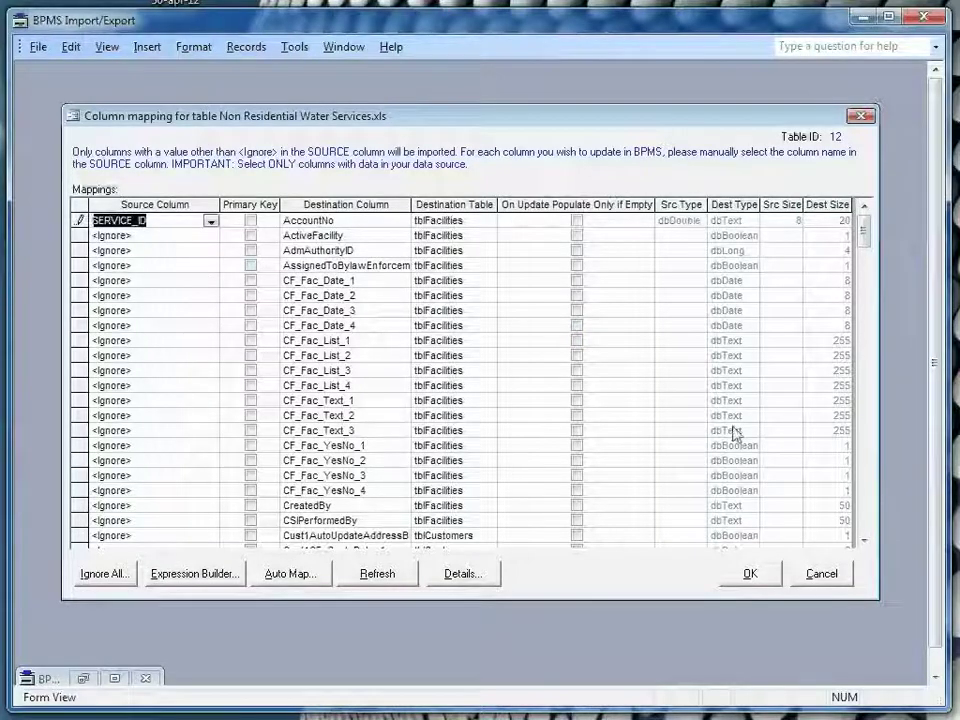
Step: Map the SERVICE ADDR STREET NAME source column to the FacilityStreetName destination column in tblFacilities
click(864, 540)
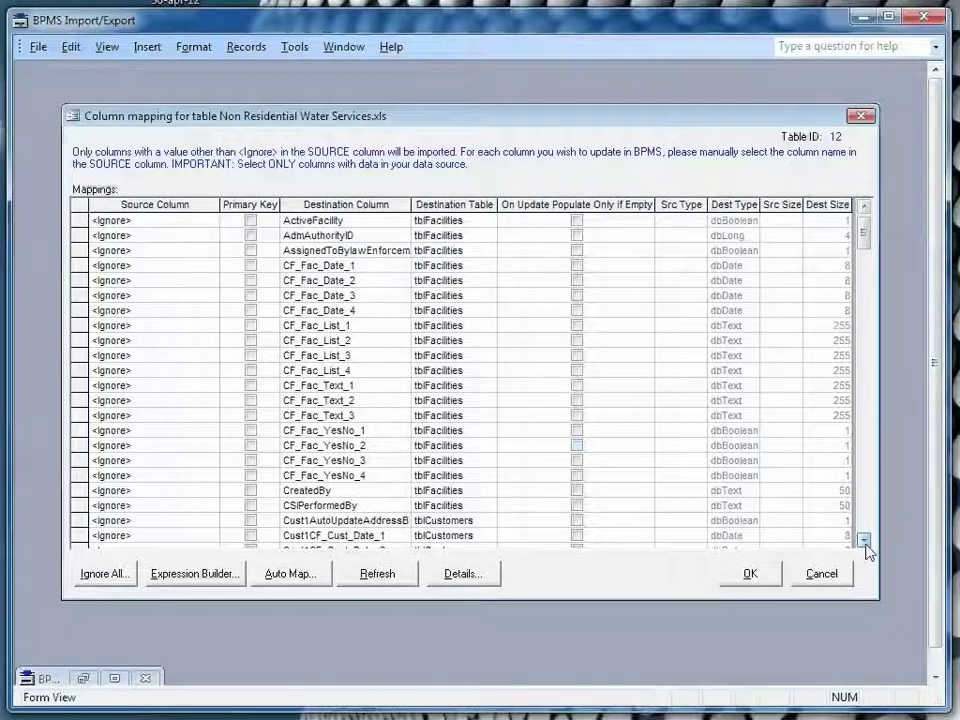
click(864, 540)
click(864, 540)
click(864, 540)
click(864, 540)
click(864, 540)
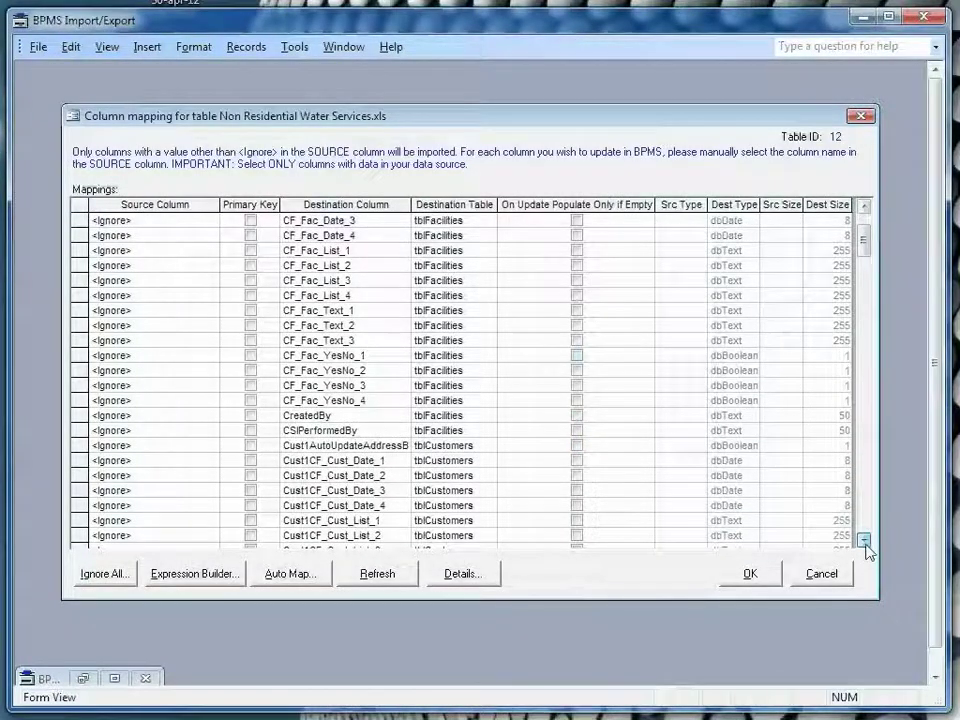
click(864, 540)
click(864, 540)
click(864, 540)
click(864, 540)
double_click(864, 540)
click(864, 540)
double_click(864, 540)
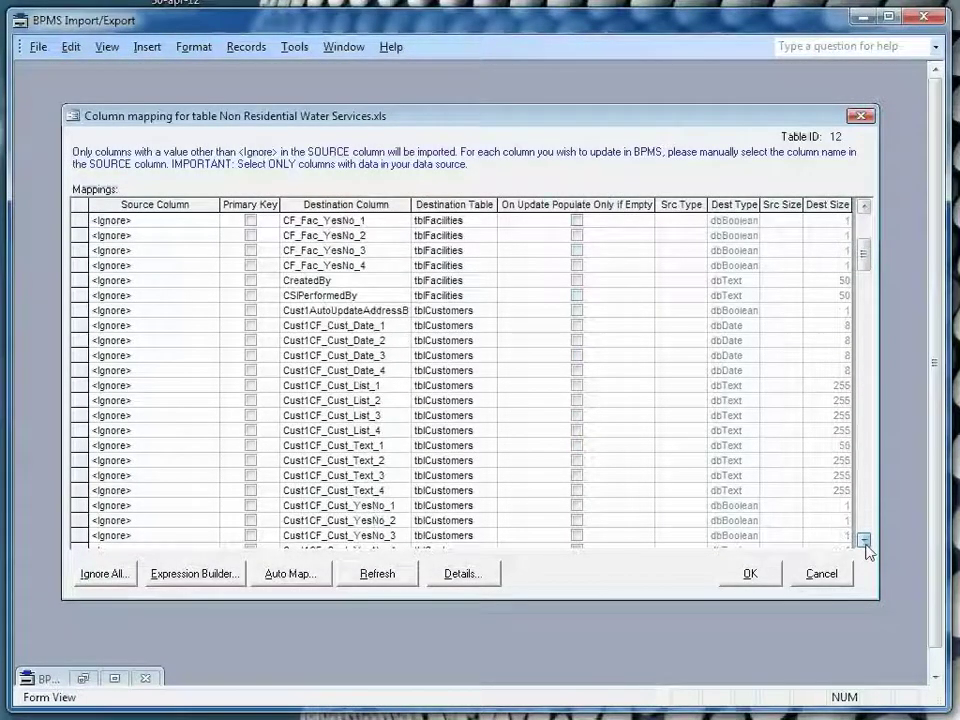
double_click(864, 540)
double_click(864, 540)
click(864, 540)
click(864, 540)
click(864, 540)
click(864, 540)
click(864, 540)
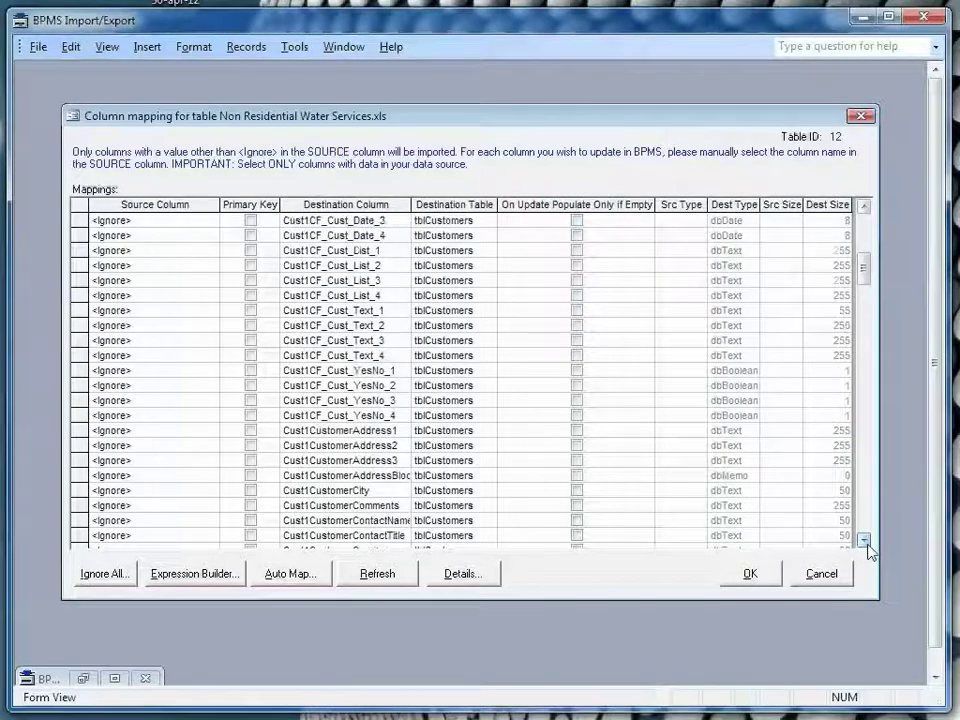
click(864, 540)
click(864, 540)
click(864, 540)
click(864, 540)
click(864, 540)
click(864, 540)
click(864, 540)
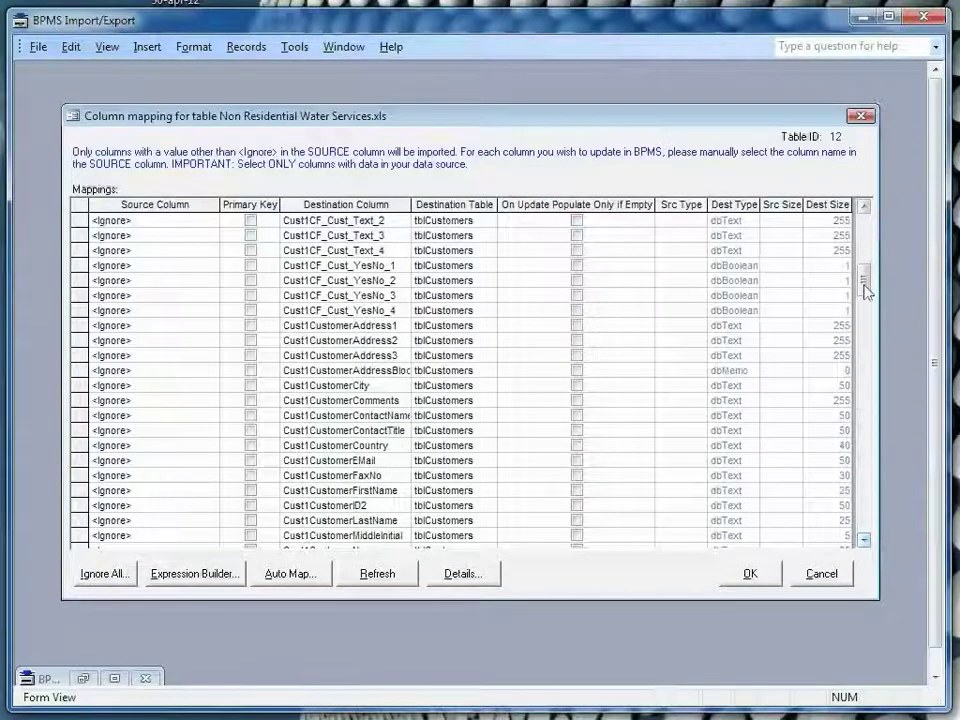
drag(867, 279, 877, 404)
click(329, 507)
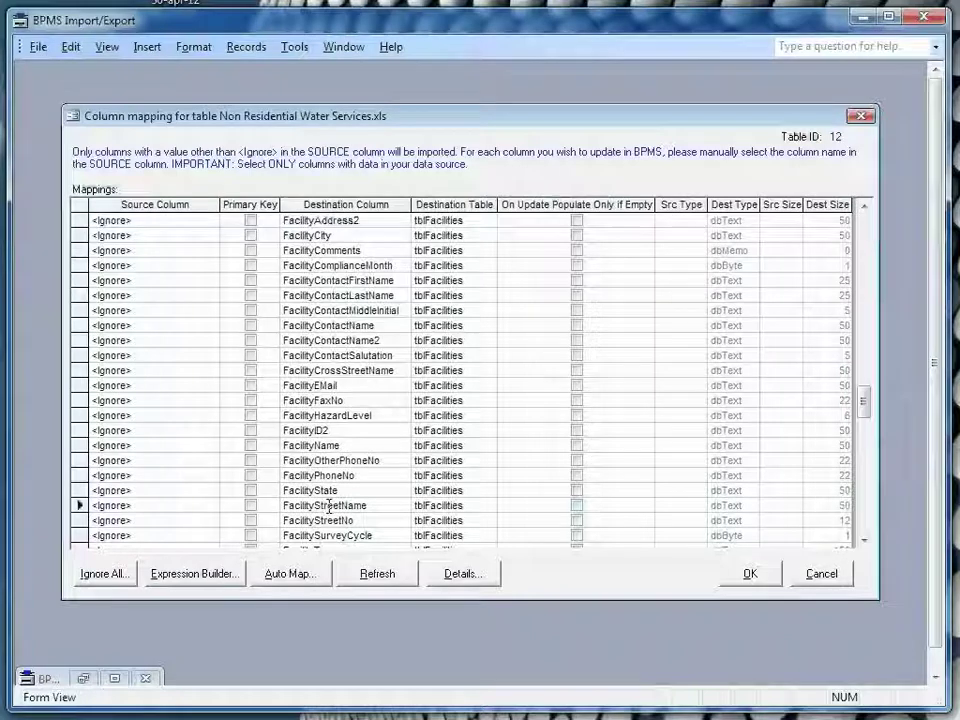
click(214, 509)
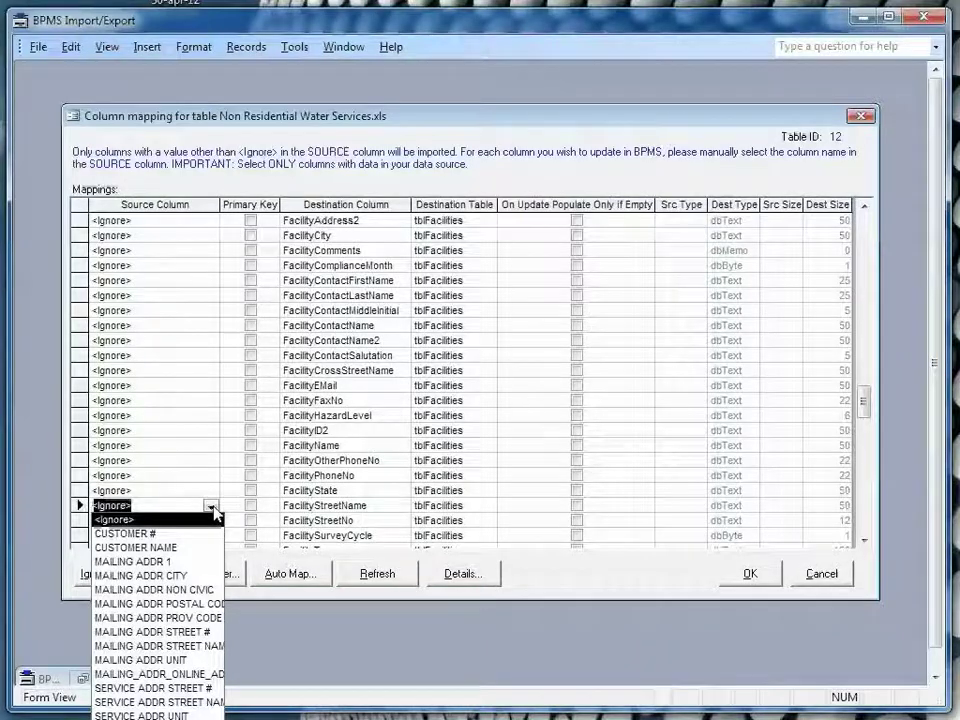
click(186, 703)
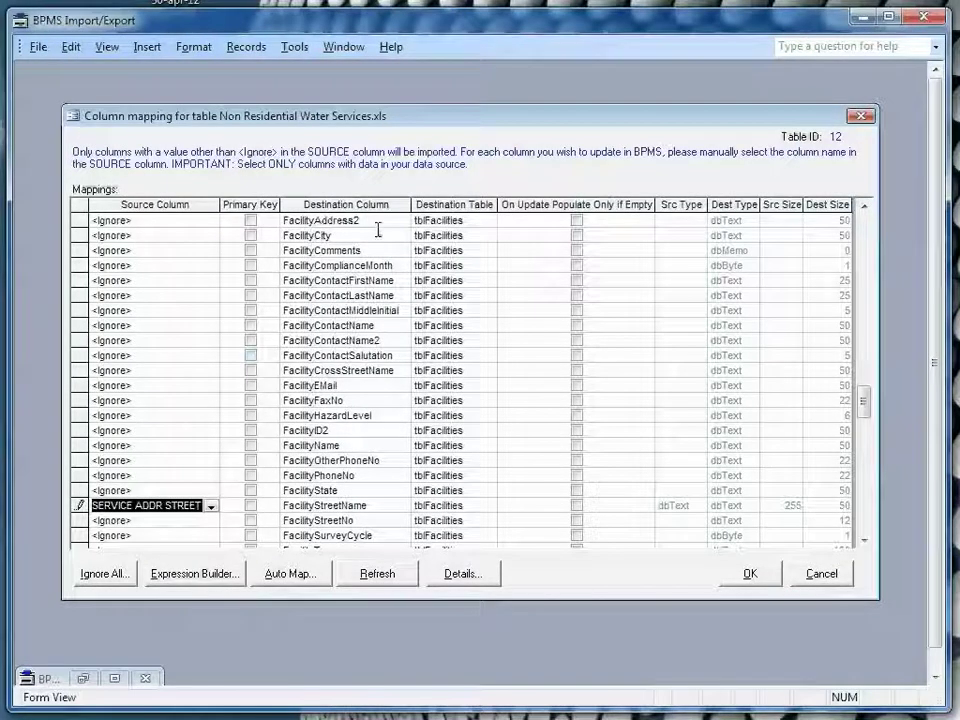
Step: Keep AccountNo as a primary key, confirm the column mappings for Non Residential Water Services.xls, and save the import package
key(Down)
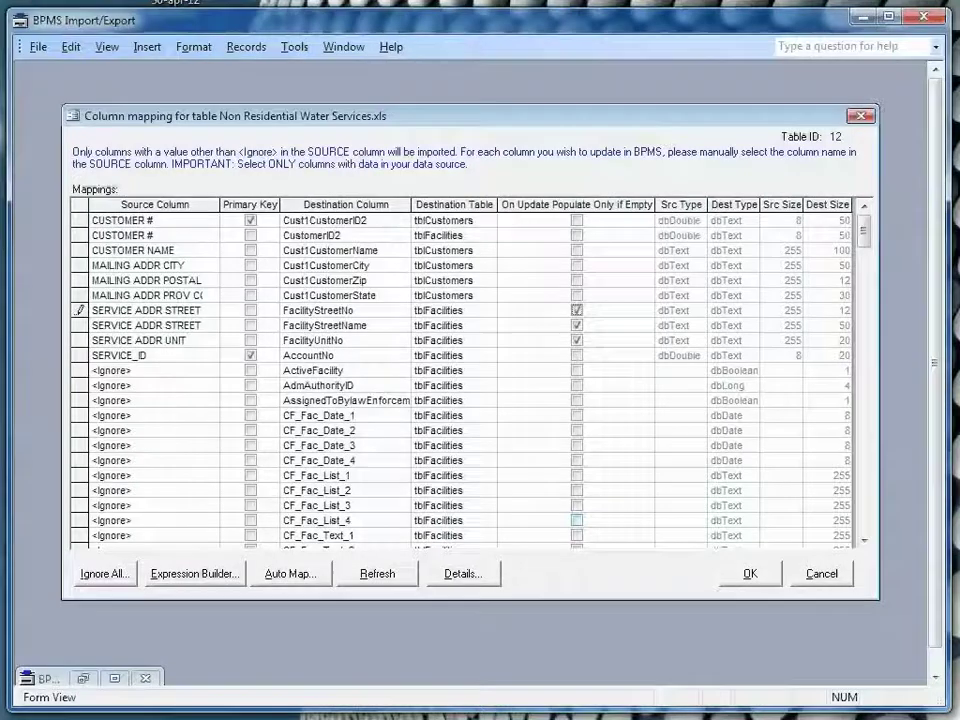
click(251, 355)
click(251, 355)
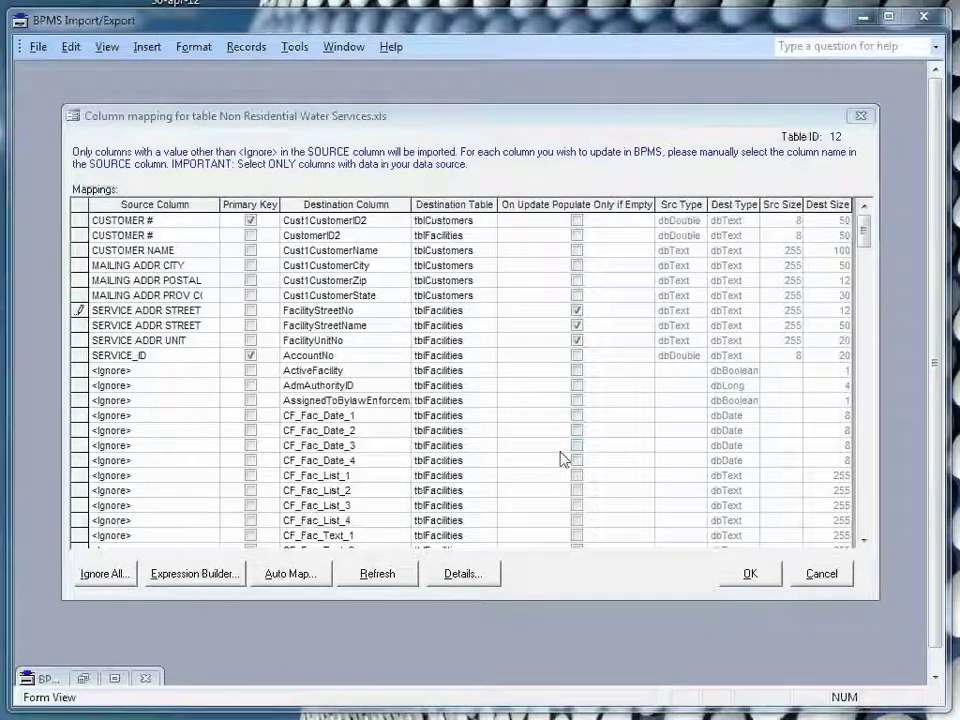
click(749, 578)
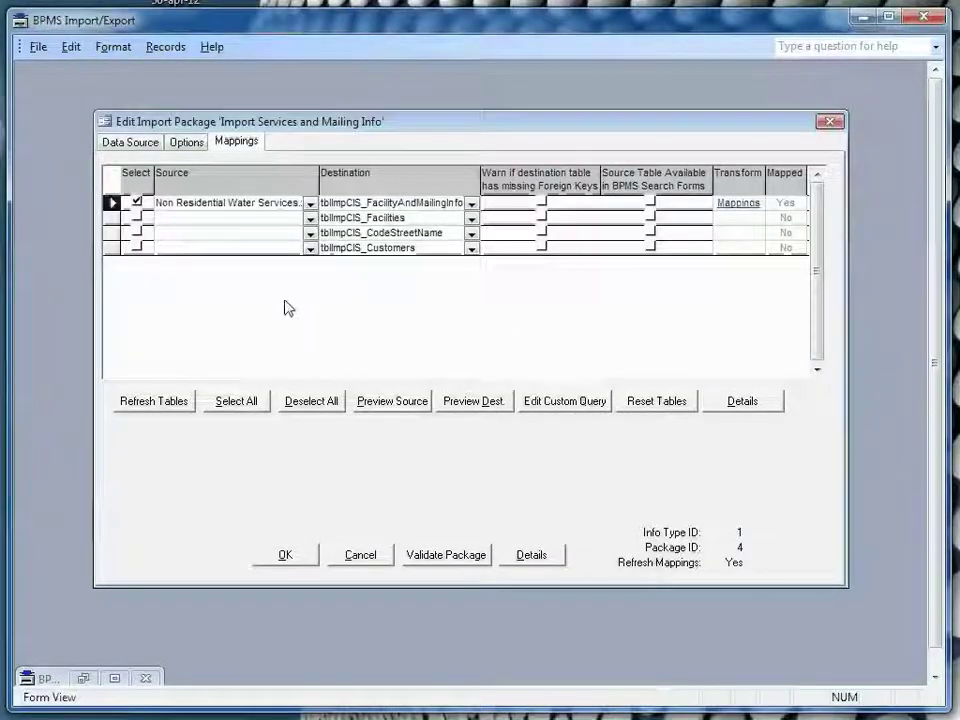
click(287, 556)
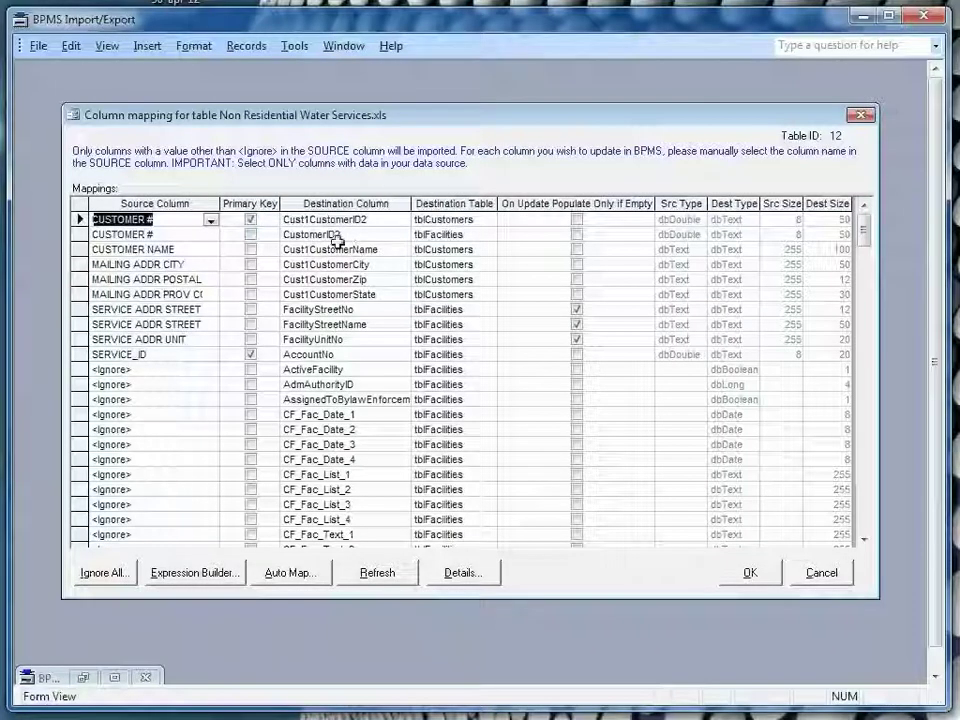
Step: Switch to the main BPMS program and look up the internal field name of Customer ID 2 on the Customers form
click(352, 235)
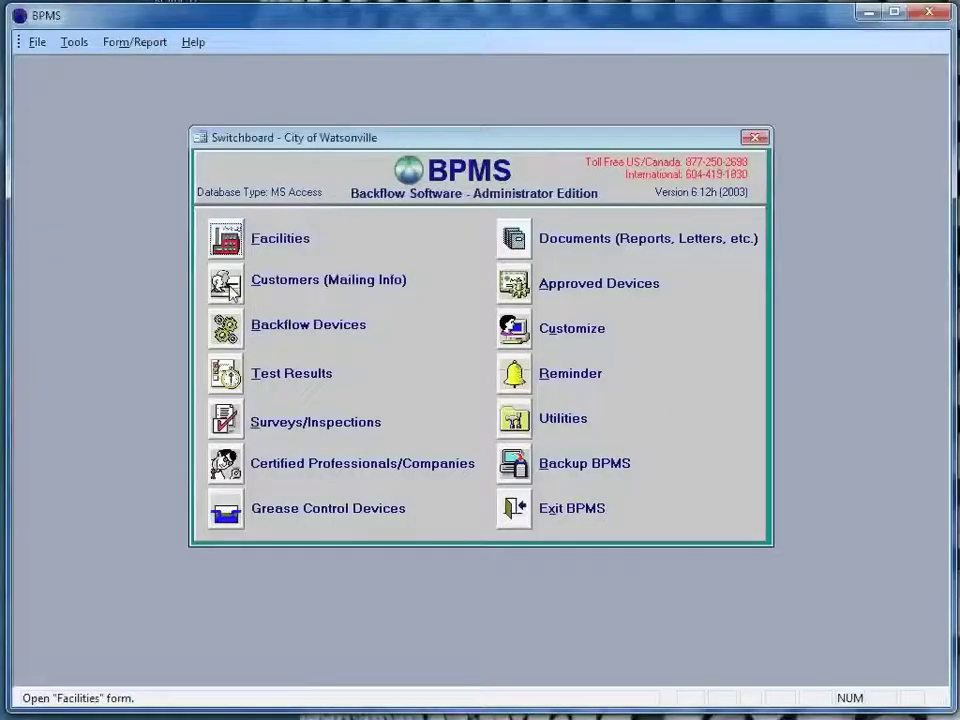
click(228, 286)
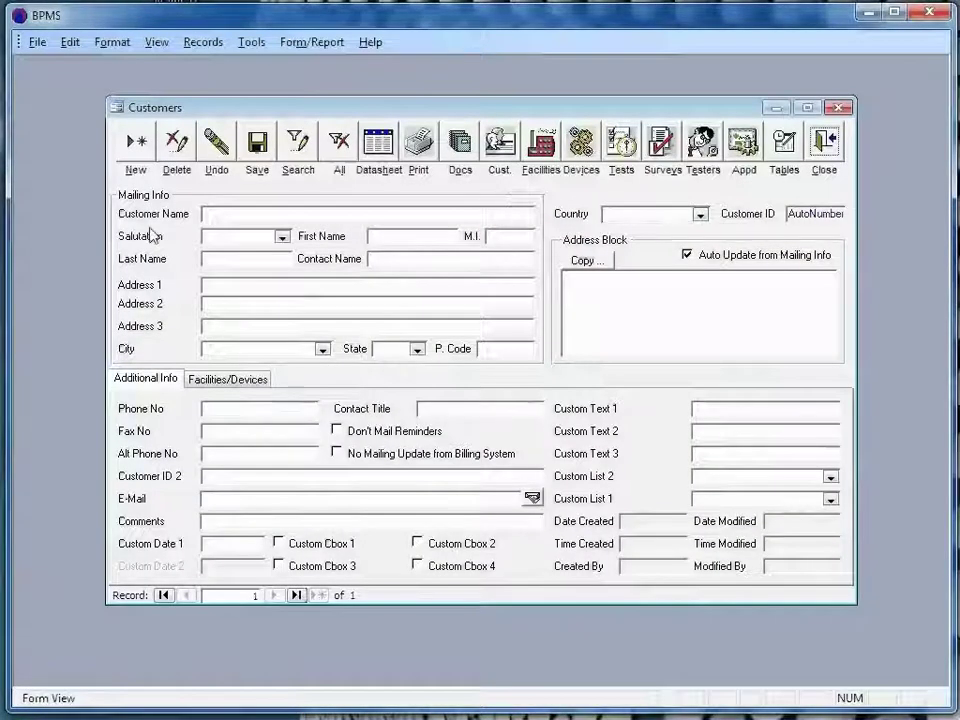
right_click(176, 477)
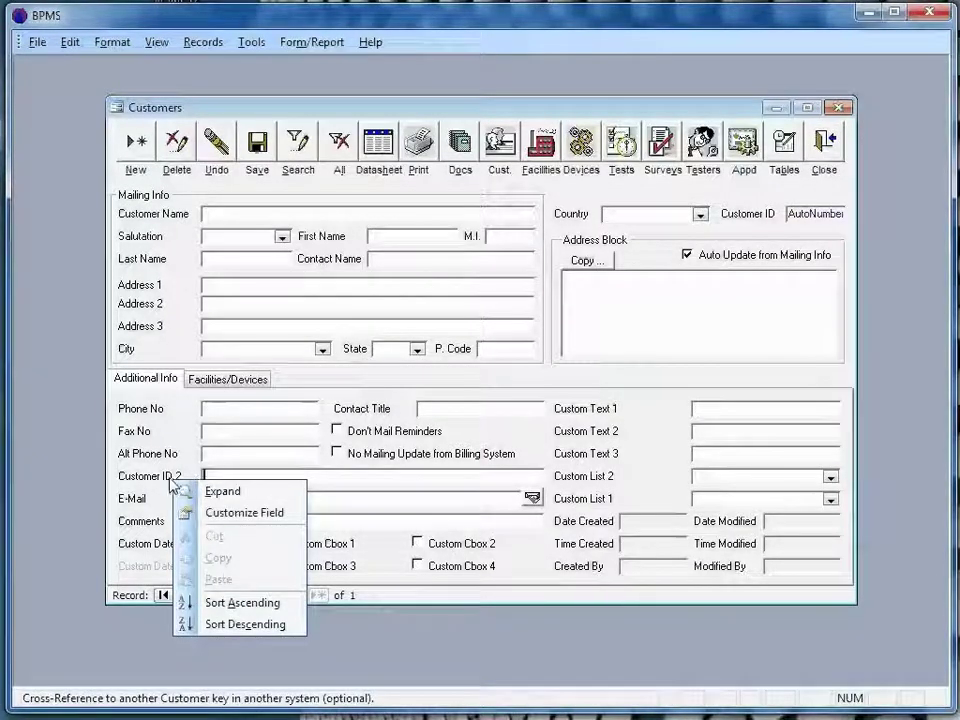
right_click(176, 480)
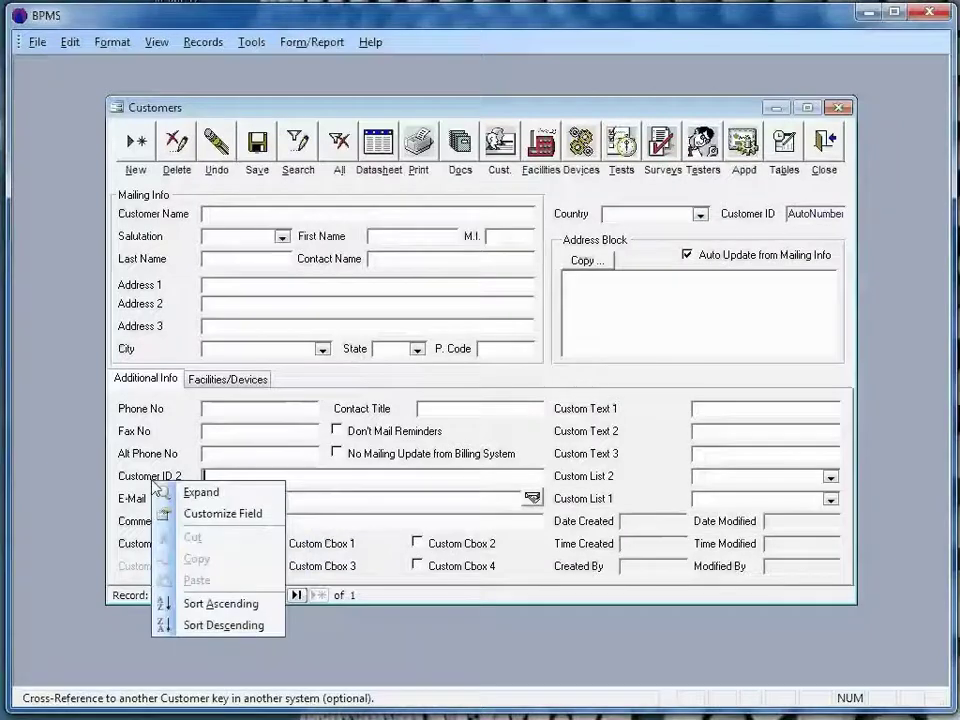
click(207, 515)
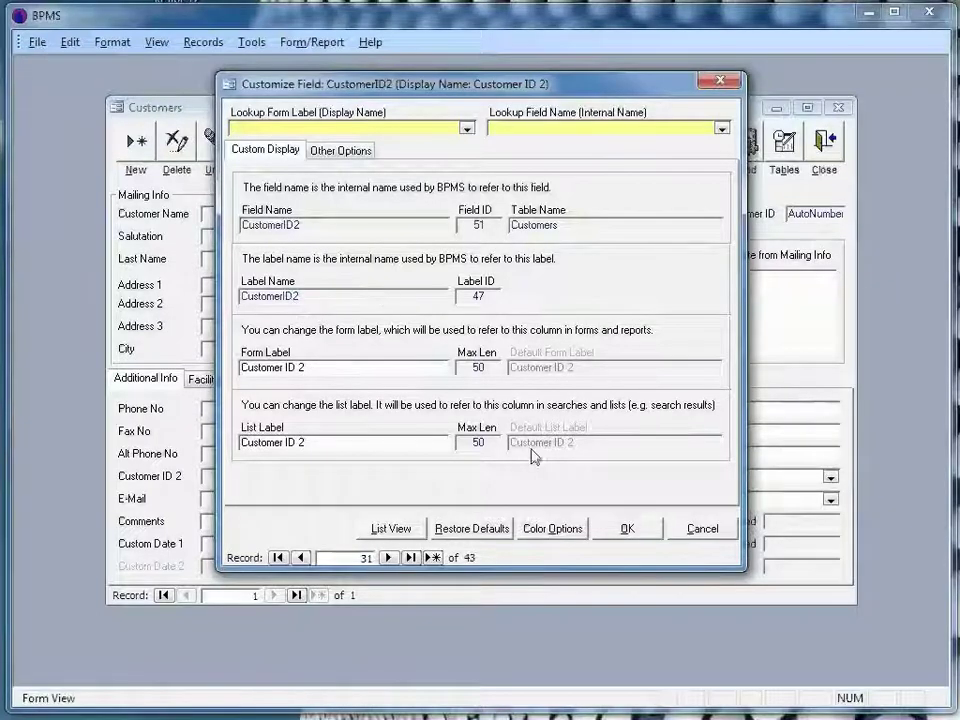
click(694, 528)
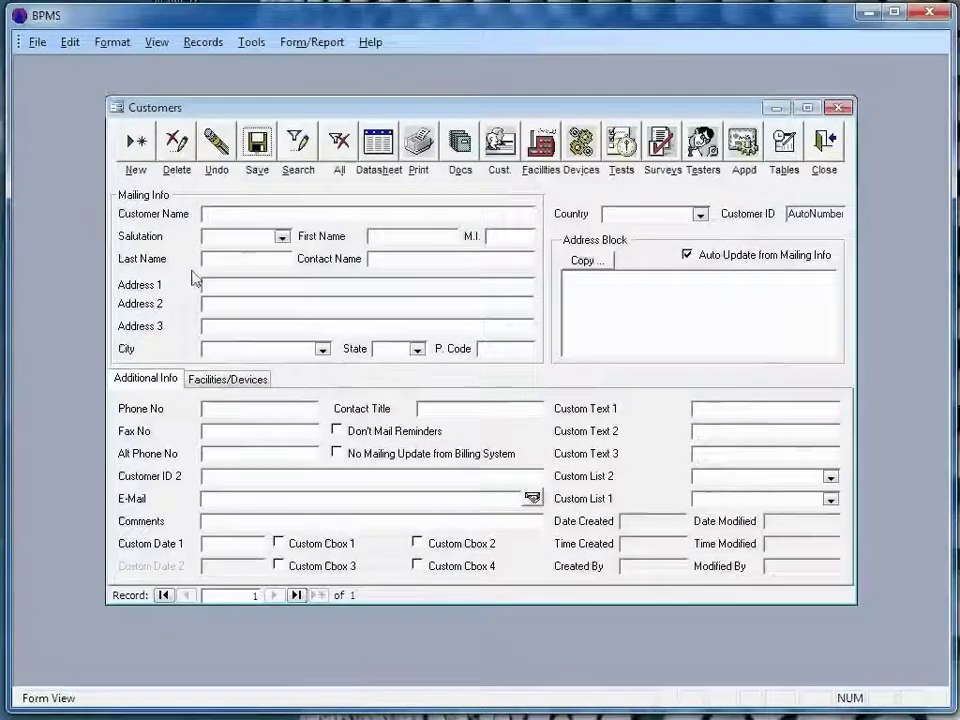
Step: Look up the internal field name of the customers' Contact Name field and close the Customers form
right_click(343, 264)
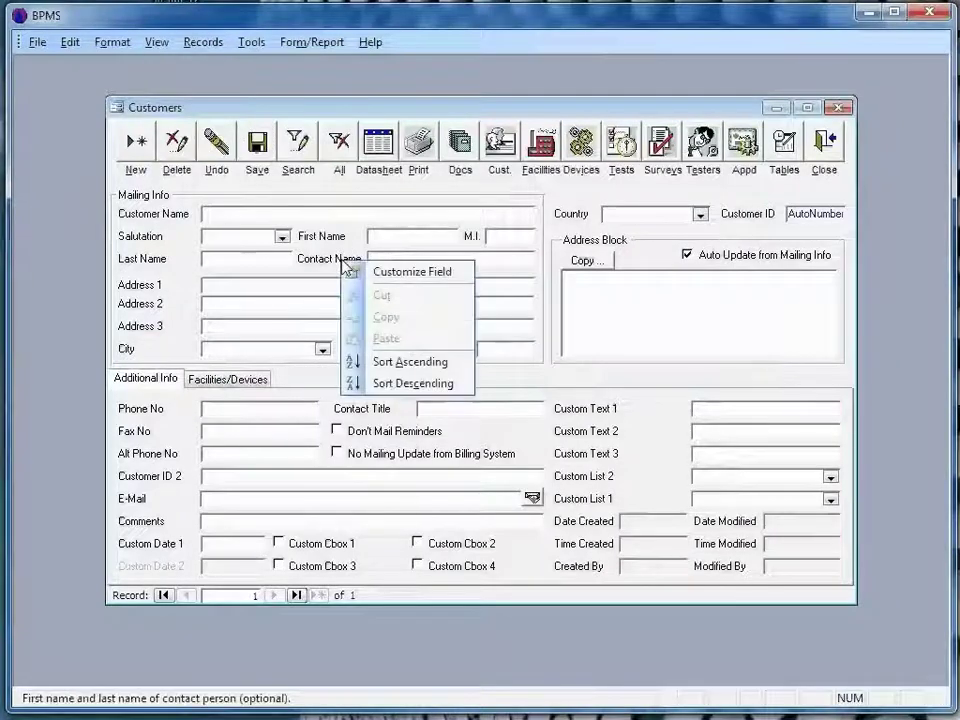
click(385, 272)
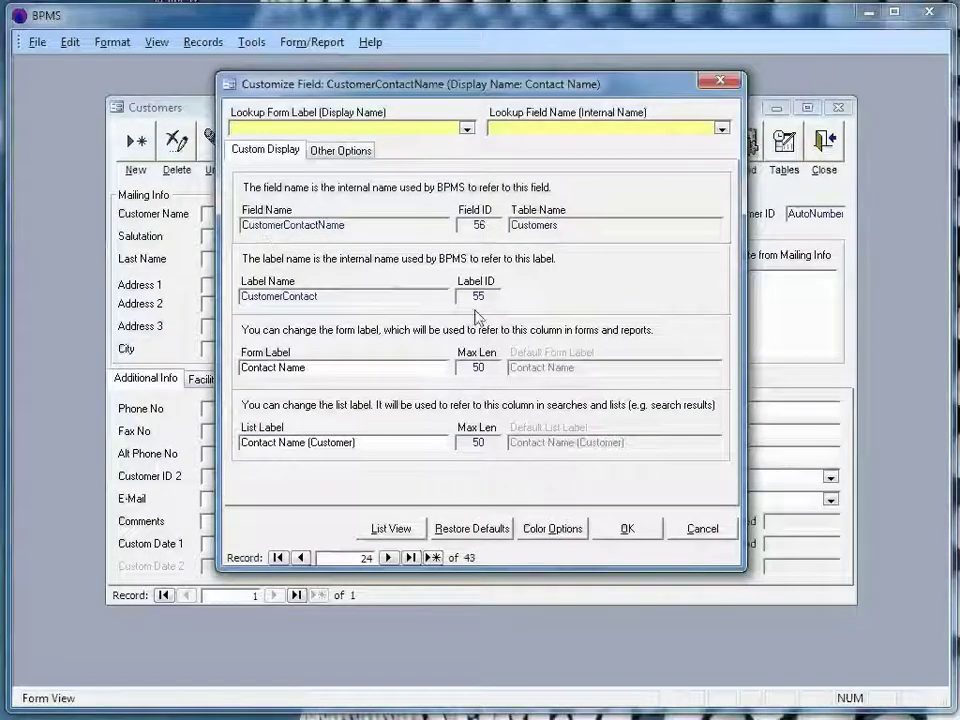
click(721, 90)
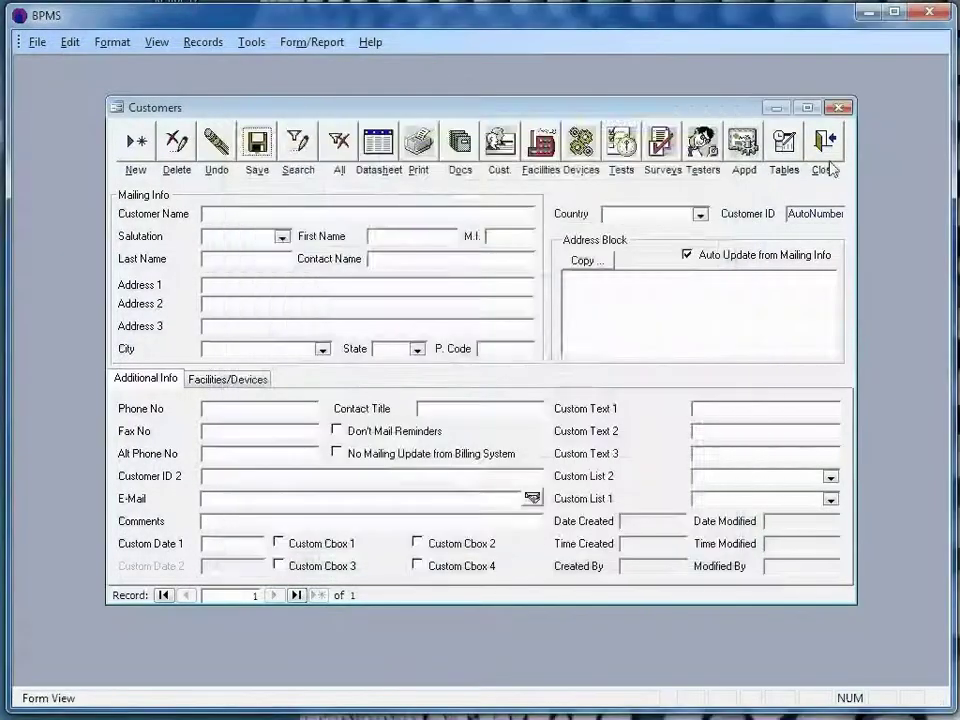
click(825, 144)
Step: Look up the internal field name of Facility Name on the Facilities form
click(228, 252)
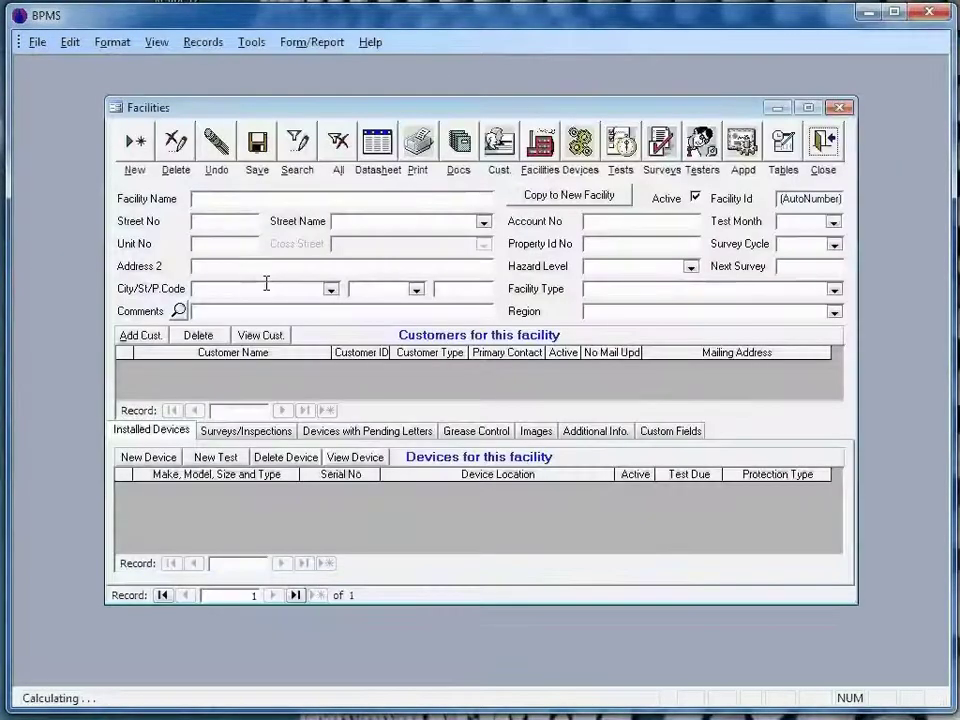
right_click(174, 206)
click(215, 213)
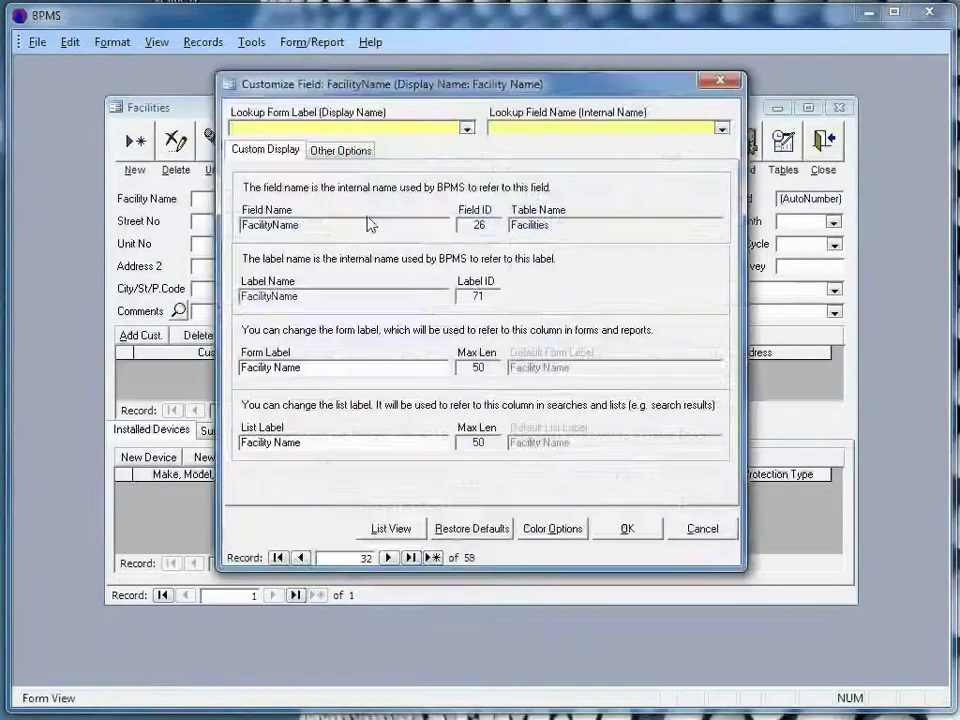
click(720, 80)
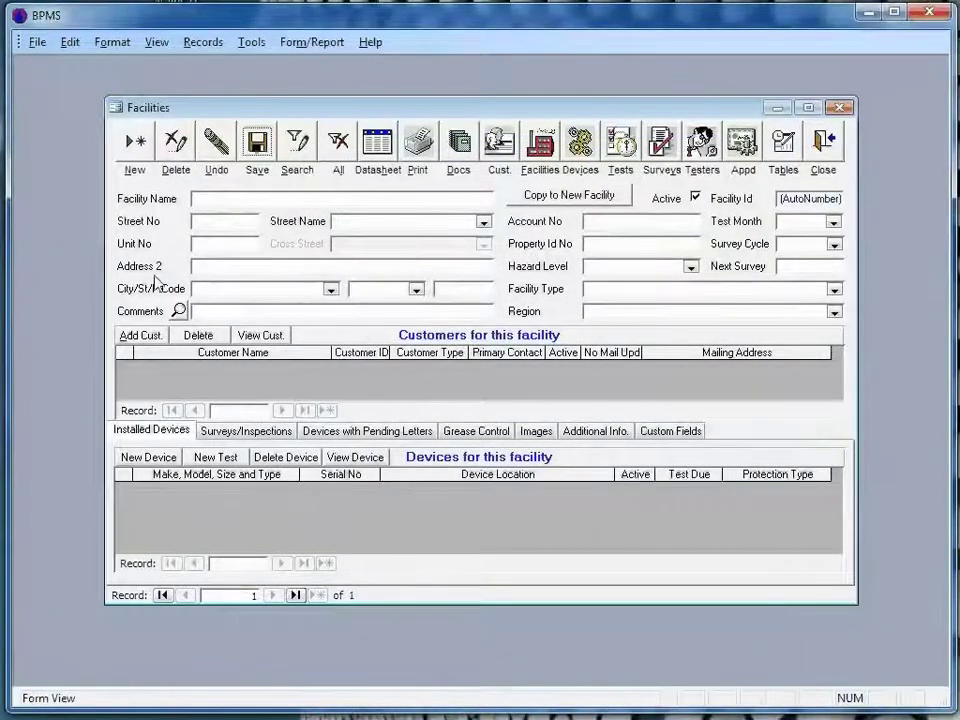
Step: Look up the internal names of the facility's Unit No and Street Name fields, and find FacilityStreetName in the import column mappings
right_click(137, 249)
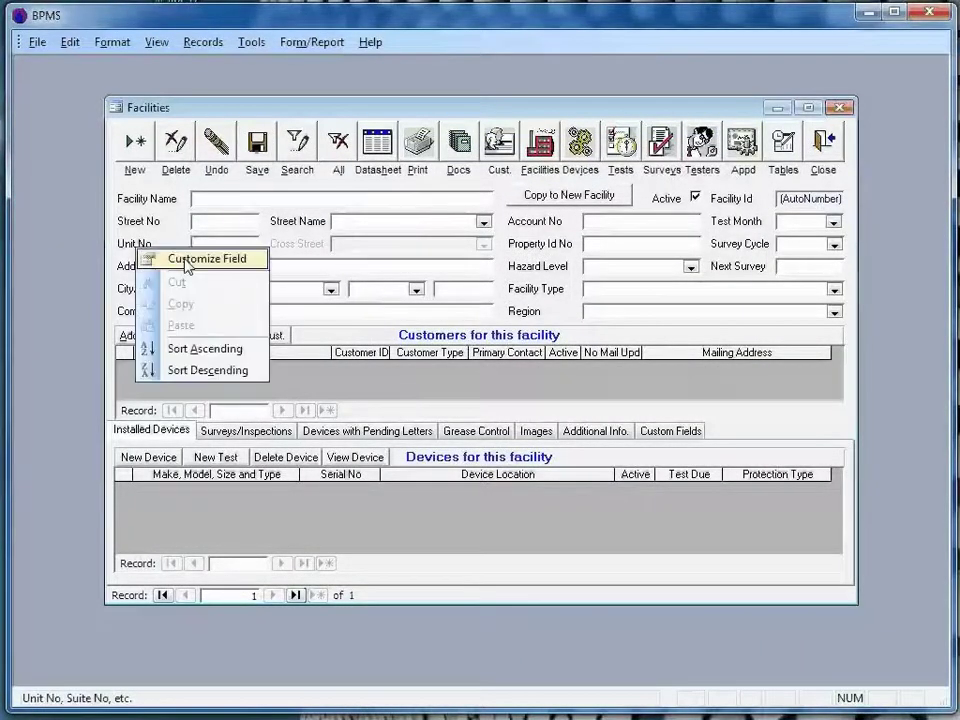
click(186, 262)
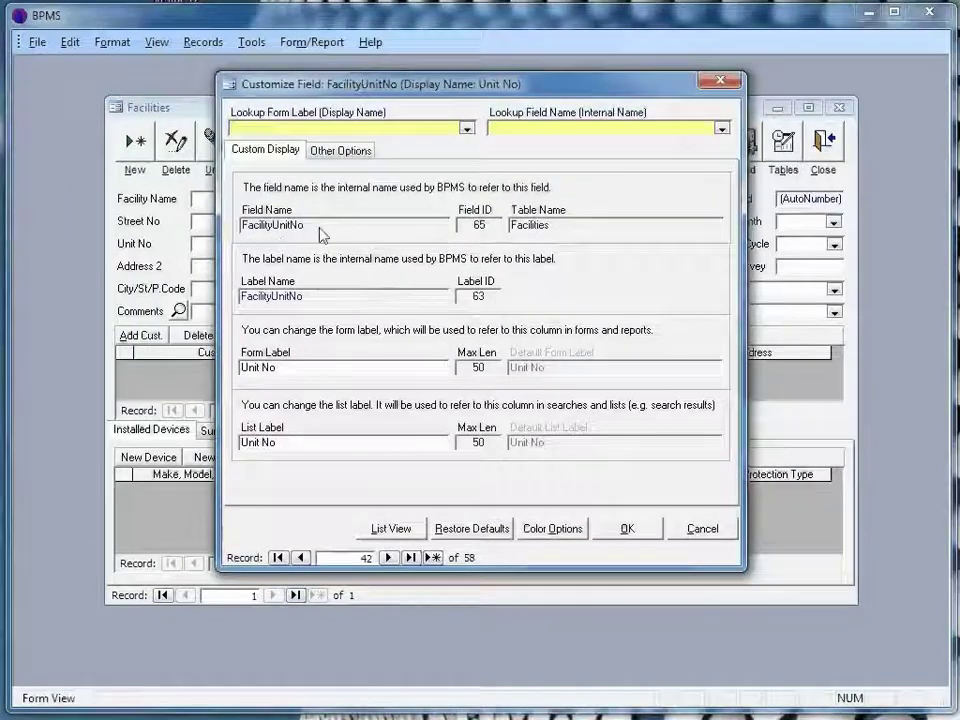
click(709, 532)
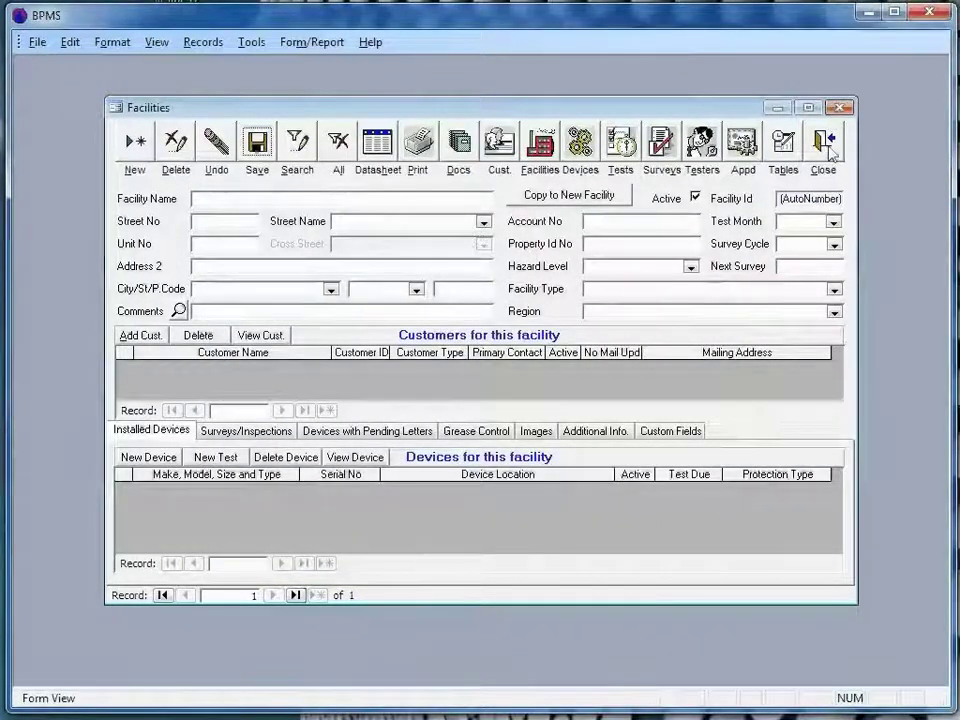
right_click(307, 228)
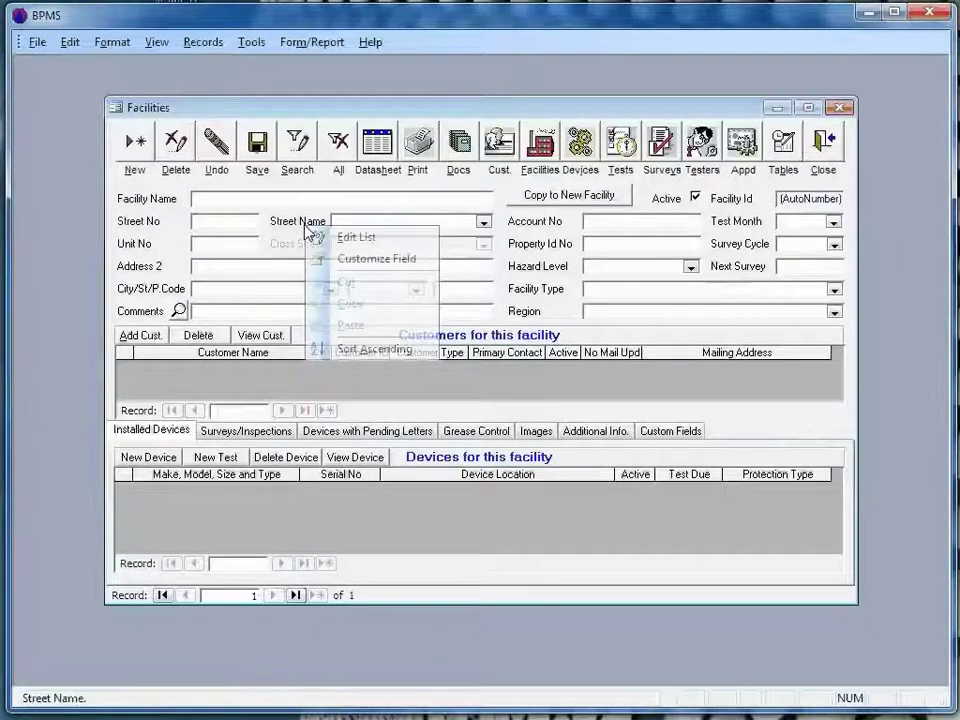
click(364, 262)
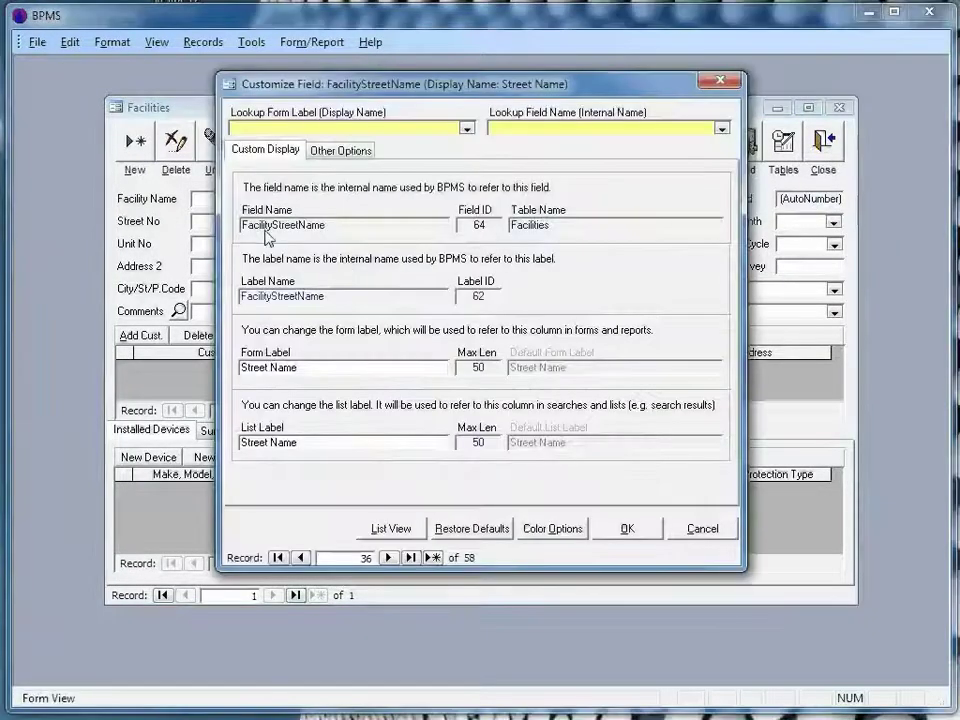
key(Escape)
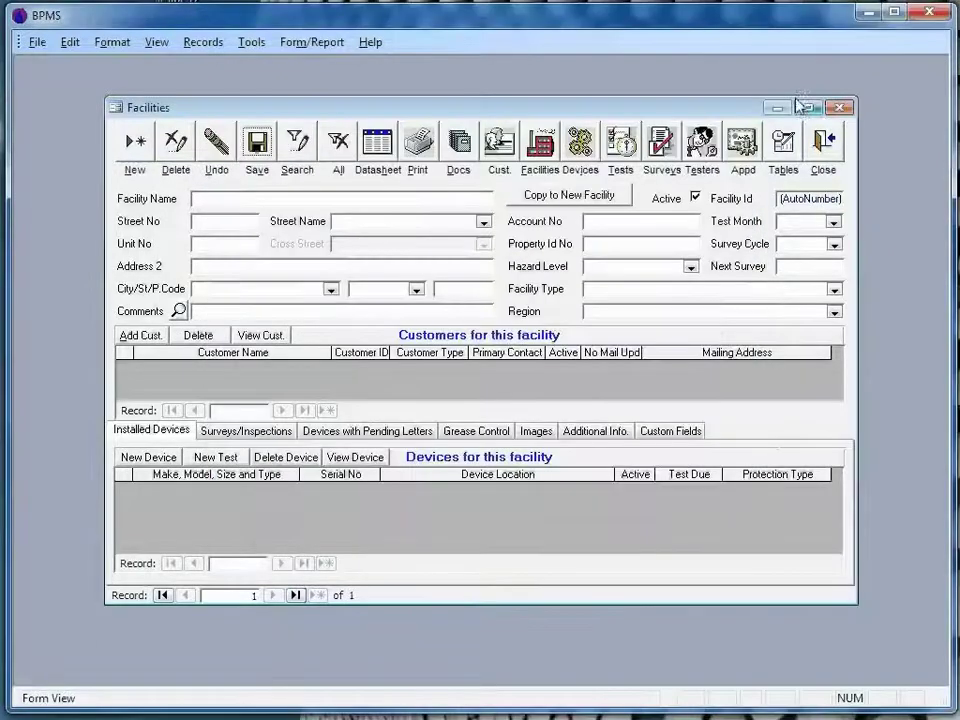
click(826, 148)
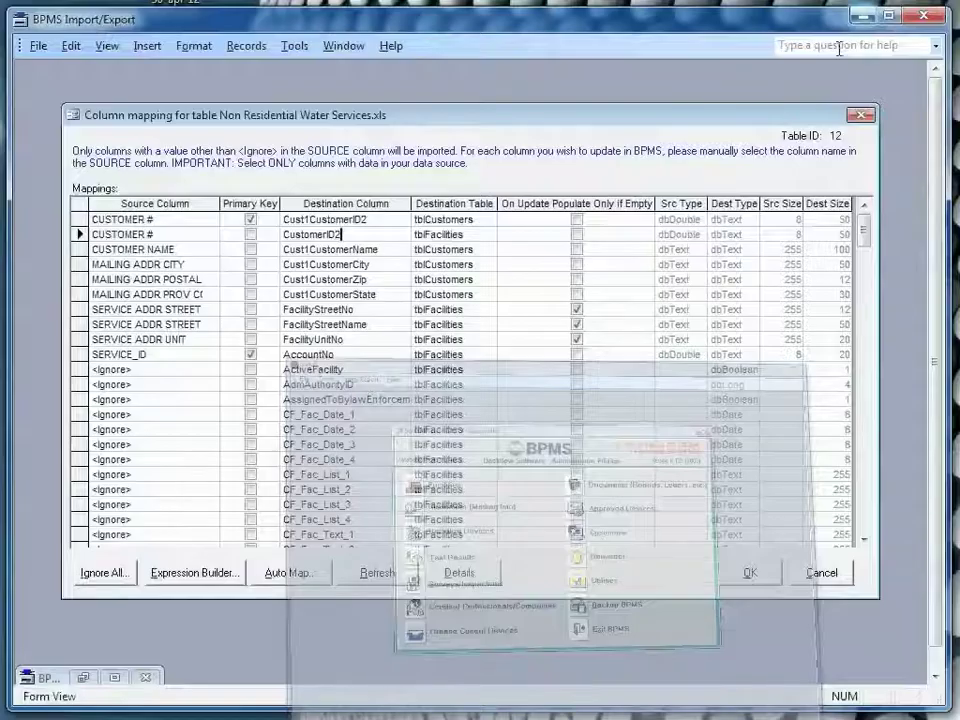
click(371, 324)
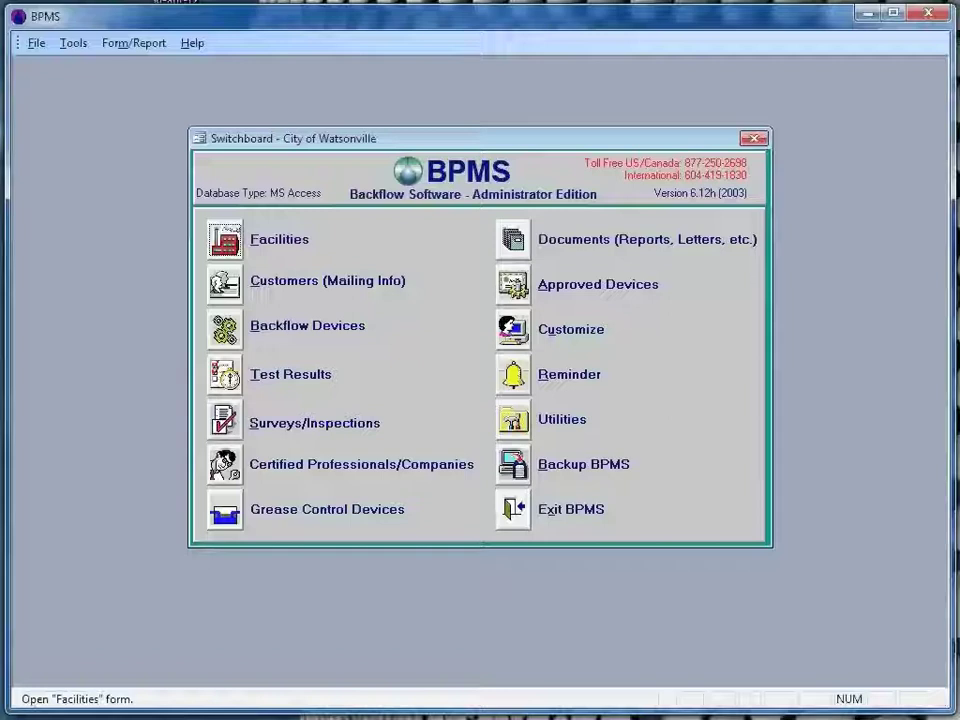
Step: Customize the Custom Text 1 field among the facility custom fields in BPMS, setting its form label to Service Address ID
click(225, 240)
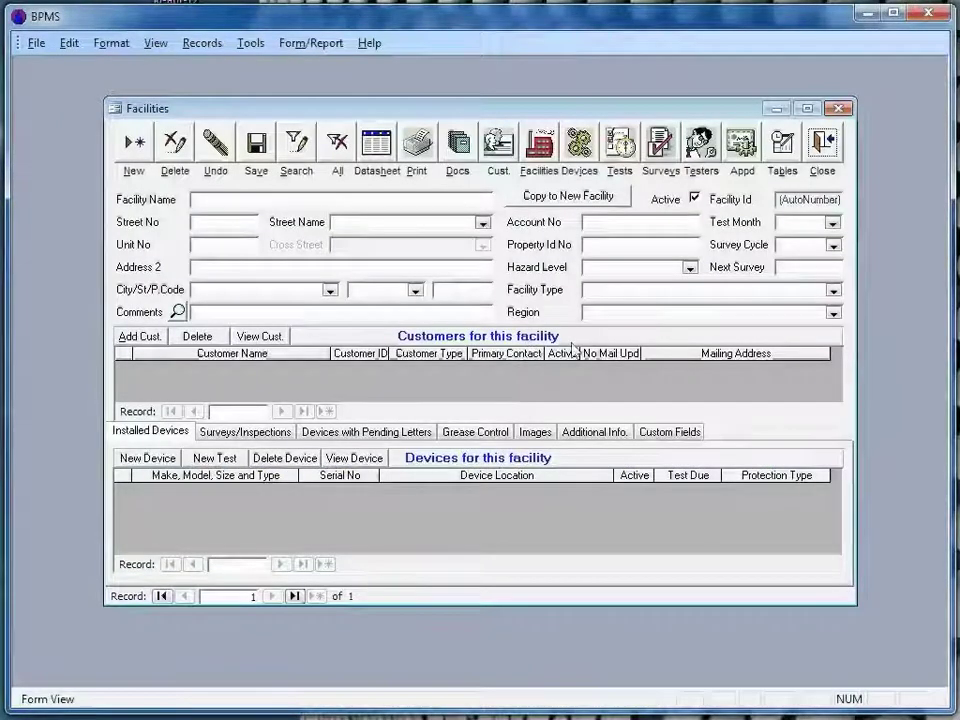
click(671, 434)
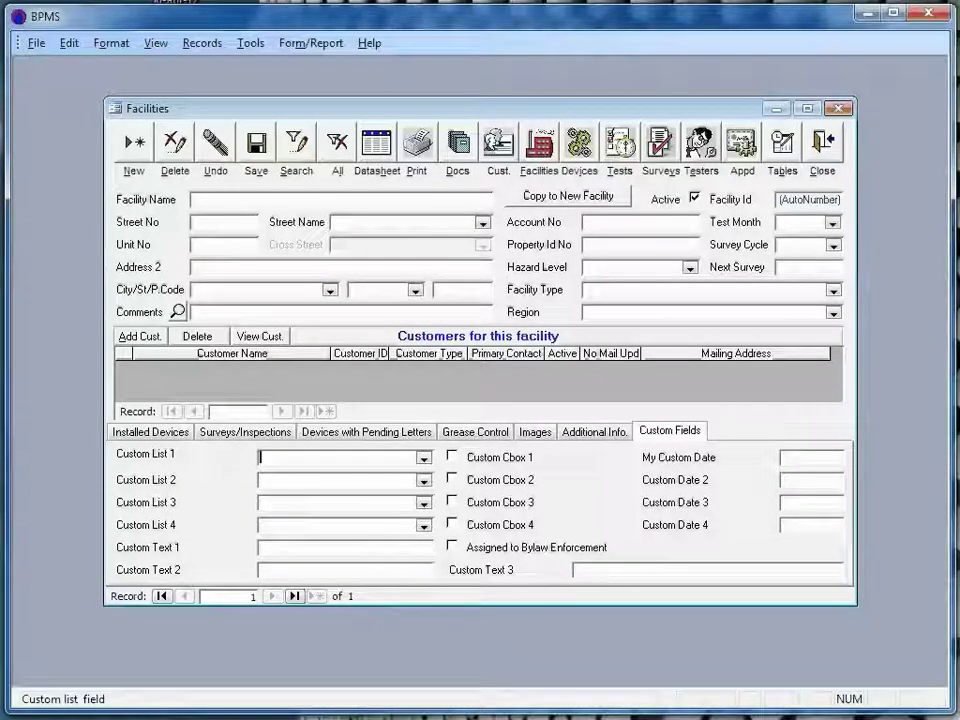
right_click(174, 558)
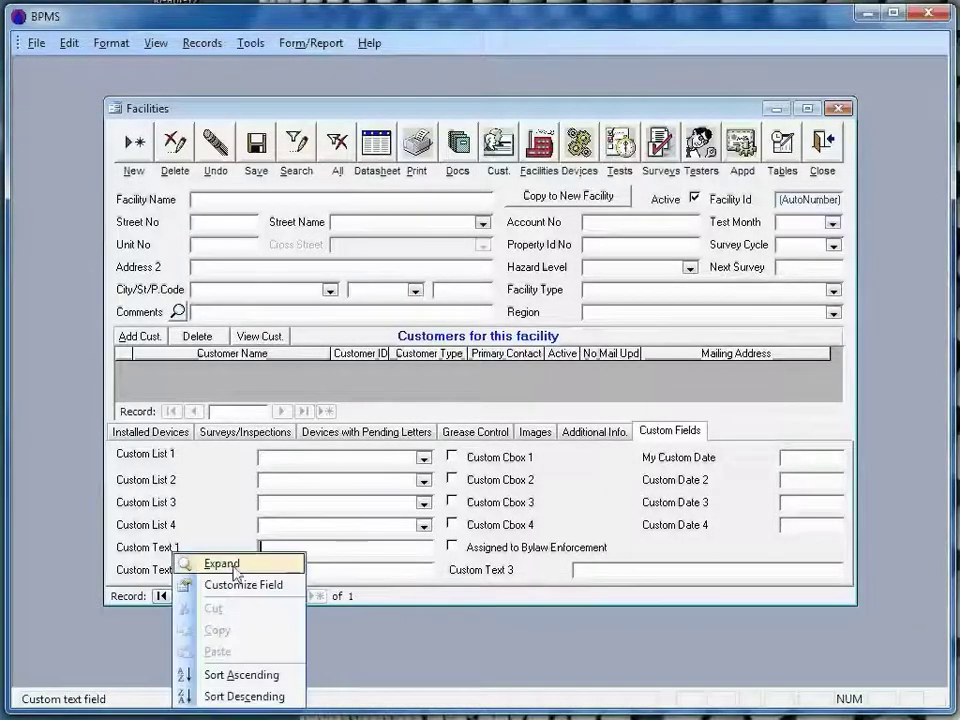
click(240, 586)
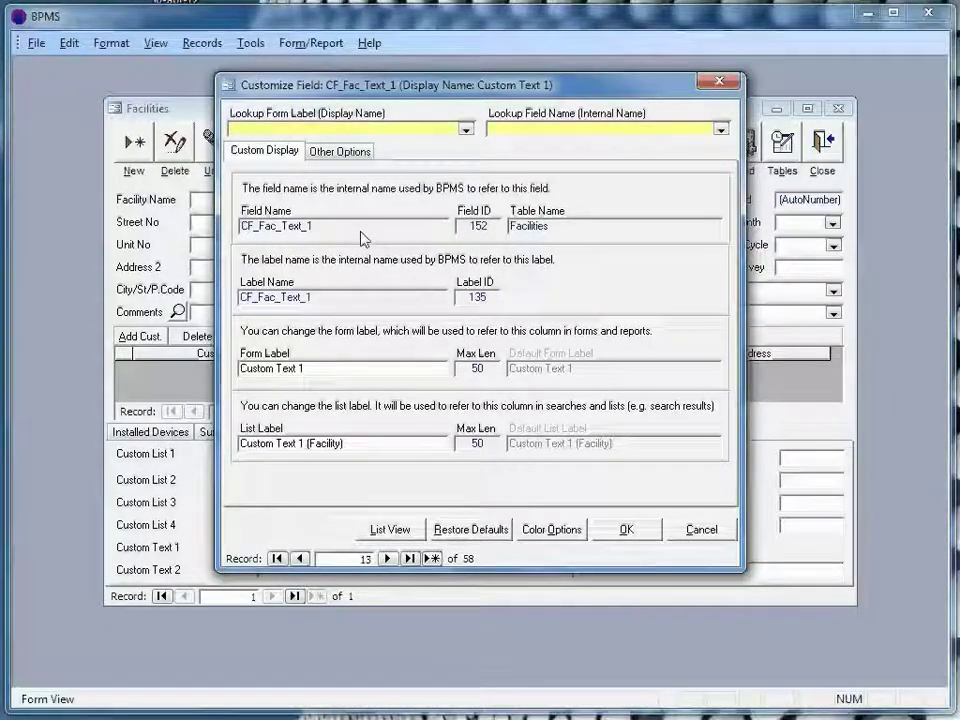
drag(345, 374, 197, 362)
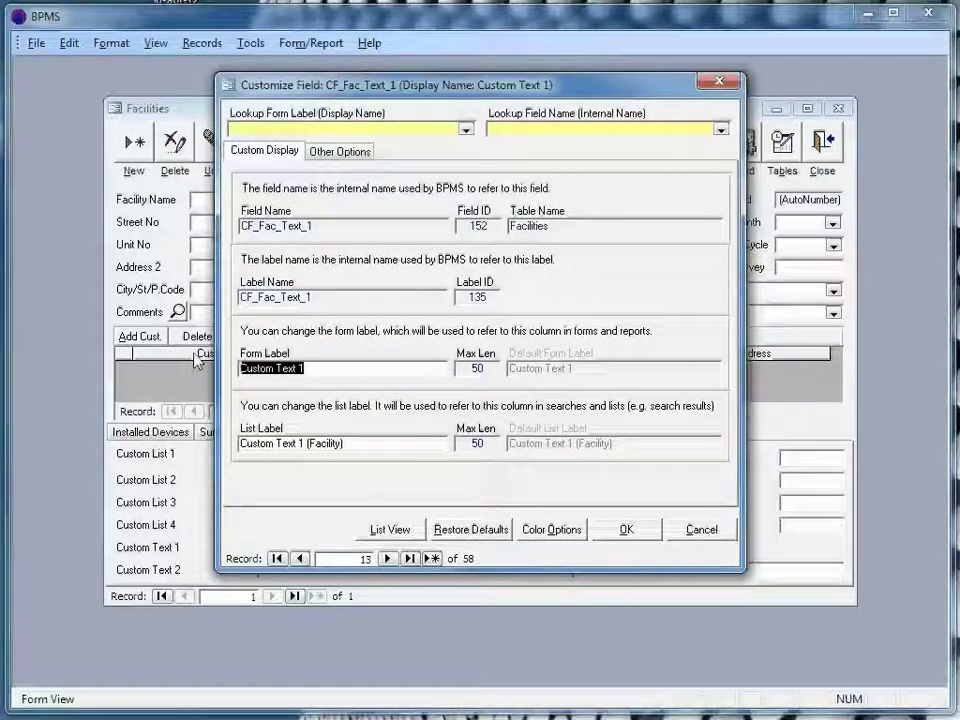
text(Ser)
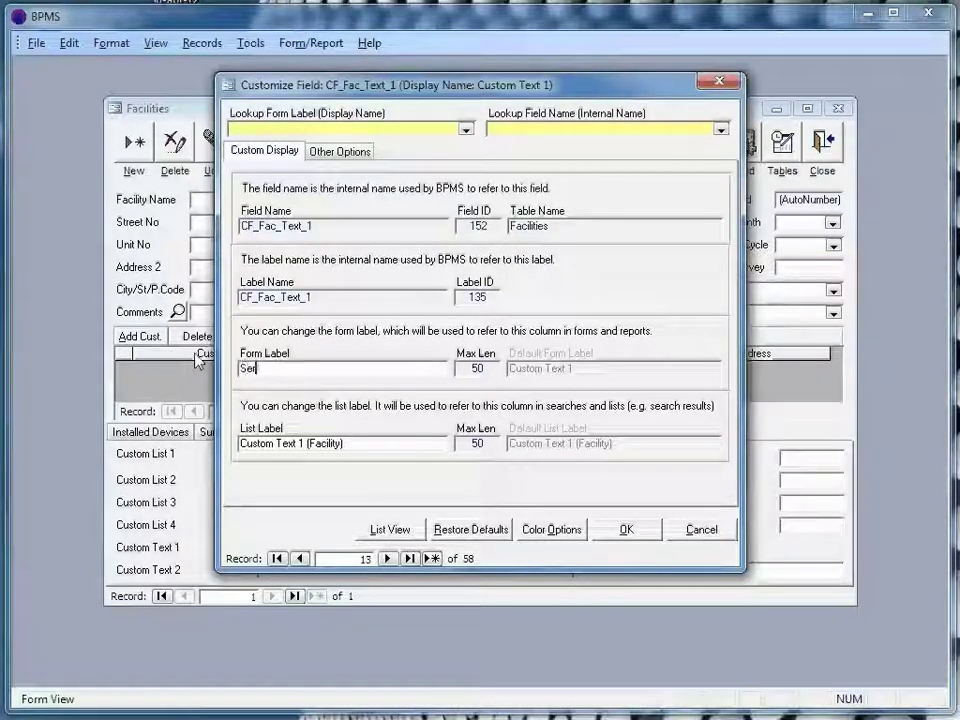
text(vice )
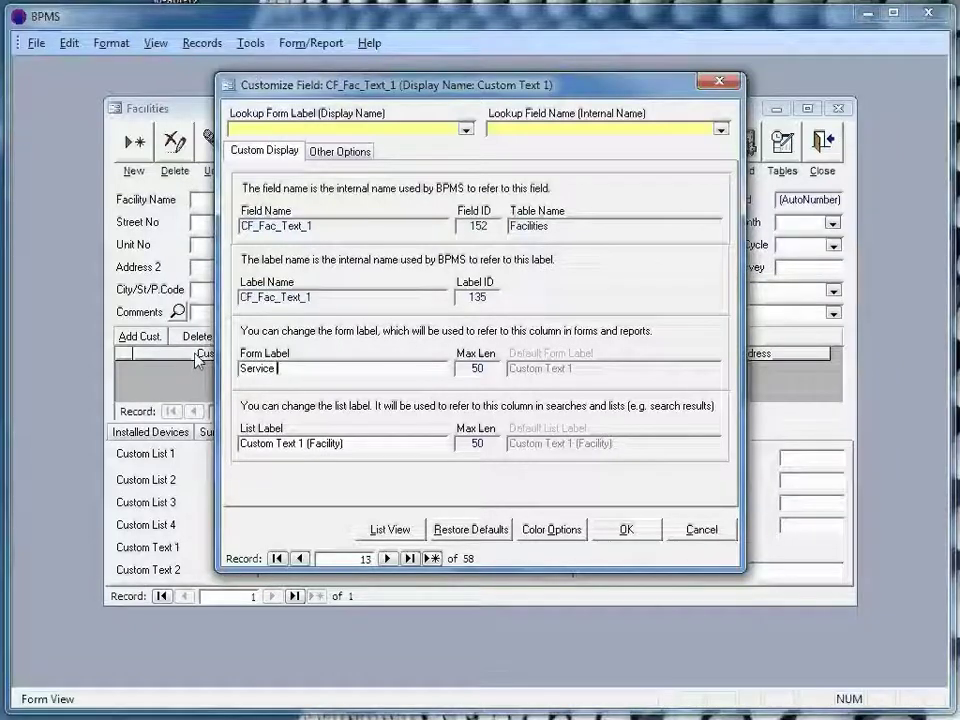
text(Address ID)
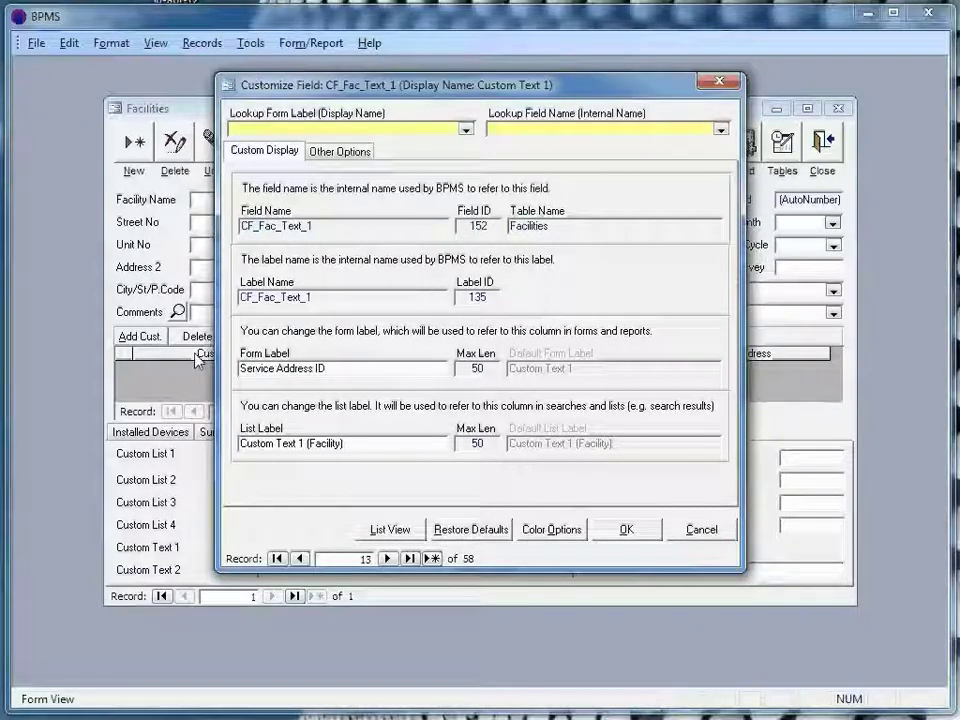
Step: Copy the form label into the list label of the custom text field so that it reads Service Address ID (Facility)
key(ctrl+shift+Left)
key(ctrl+shift+Left)
key(ctrl+shift+Left)
key(ctrl+c)
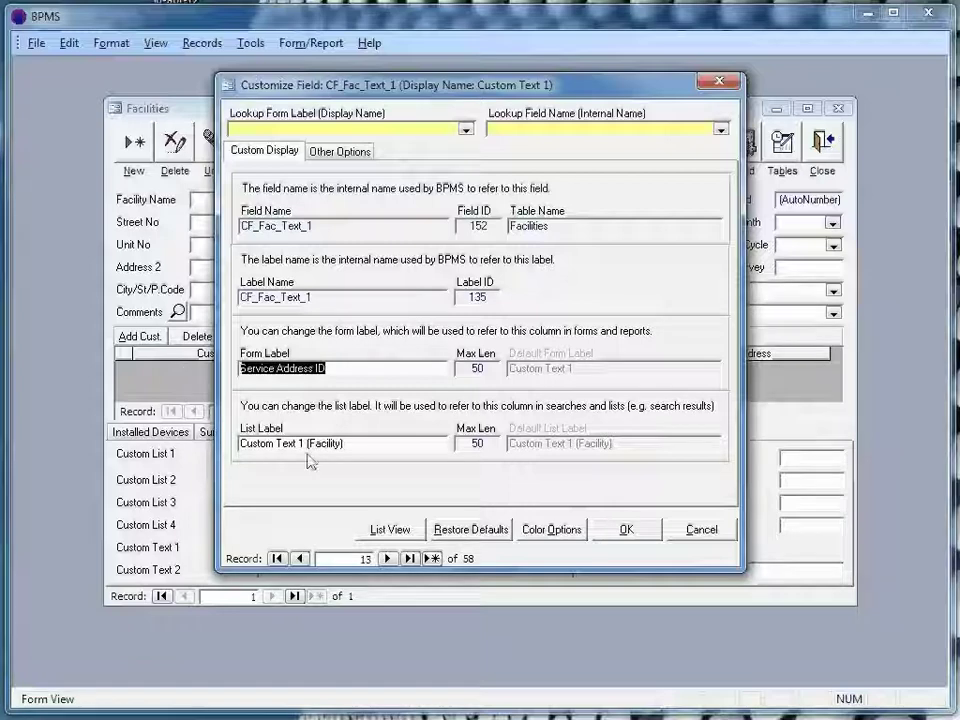
drag(302, 443, 240, 443)
key(ctrl+v)
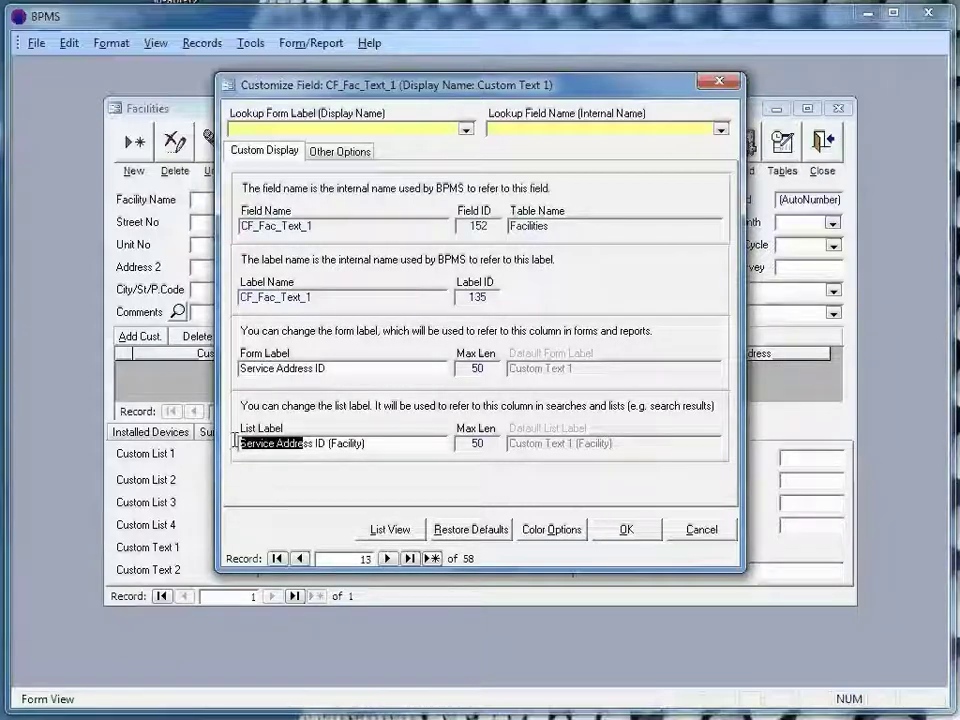
click(320, 443)
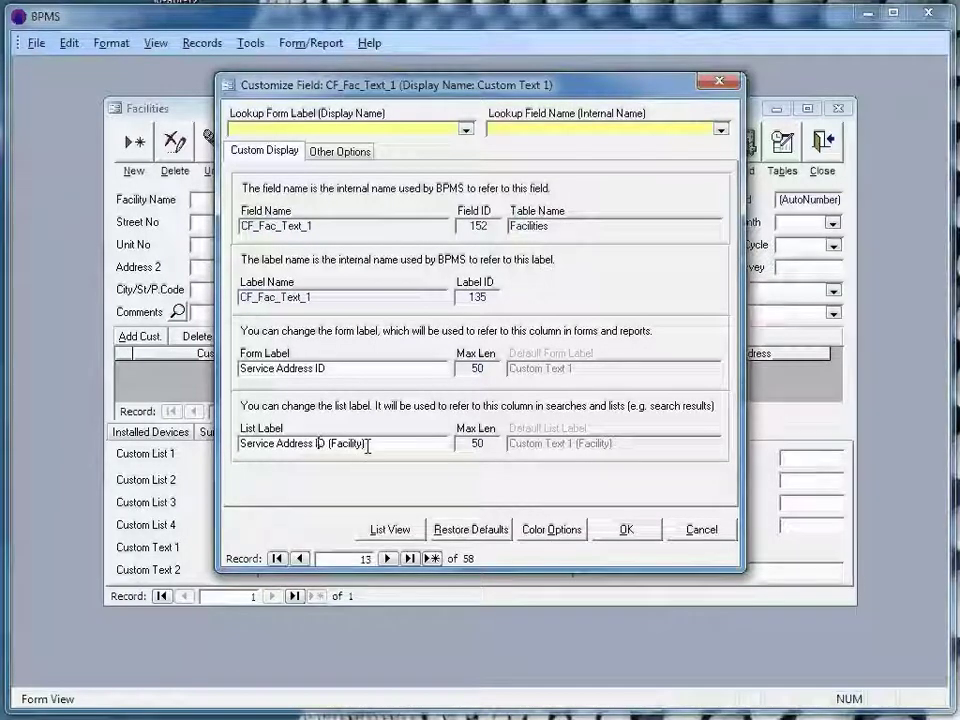
Step: Save the custom field labels, then look up the internal field name of Service Address ID on the Facilities form
click(623, 529)
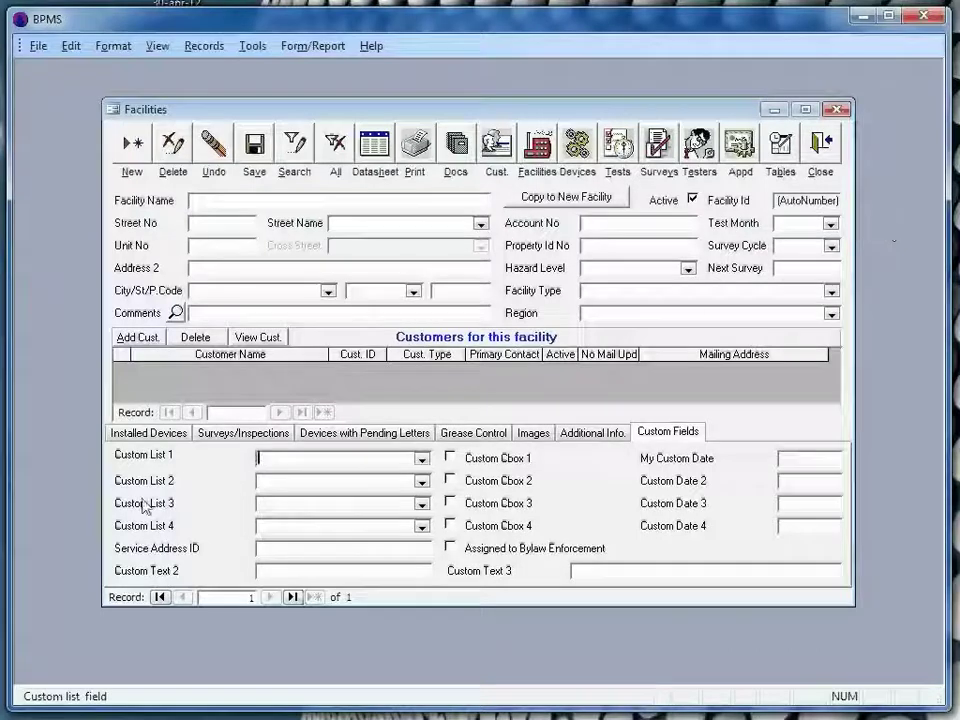
right_click(177, 556)
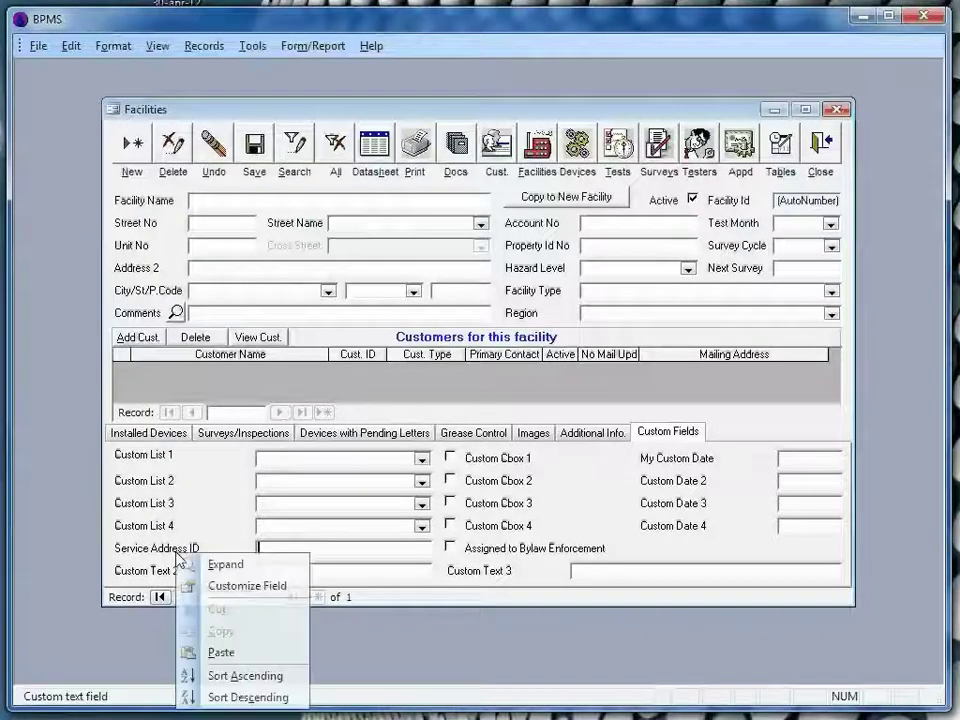
click(219, 588)
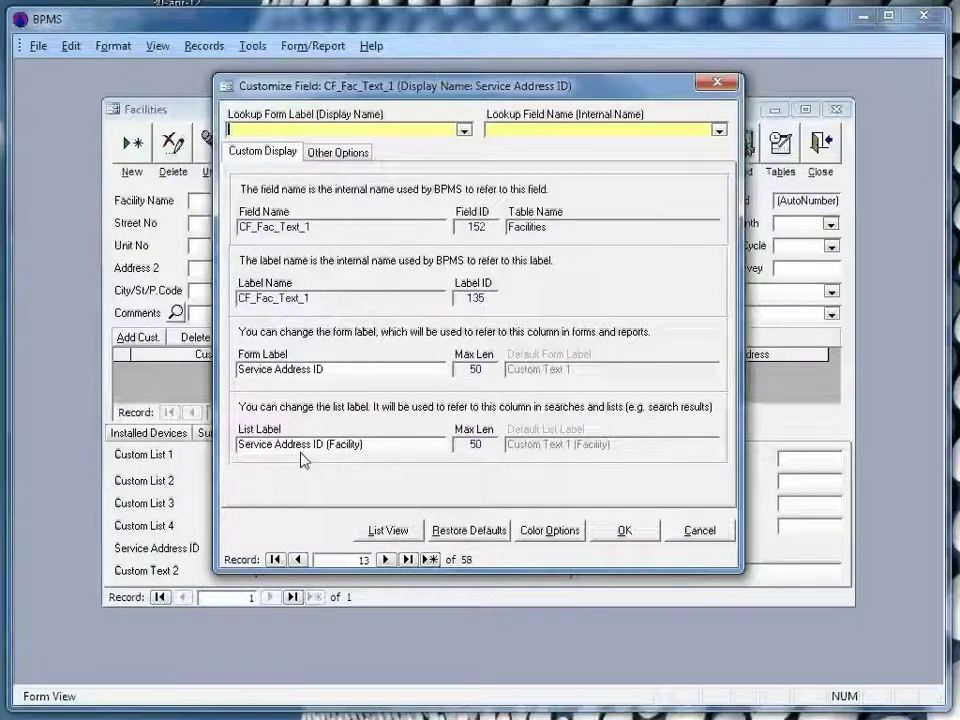
click(700, 531)
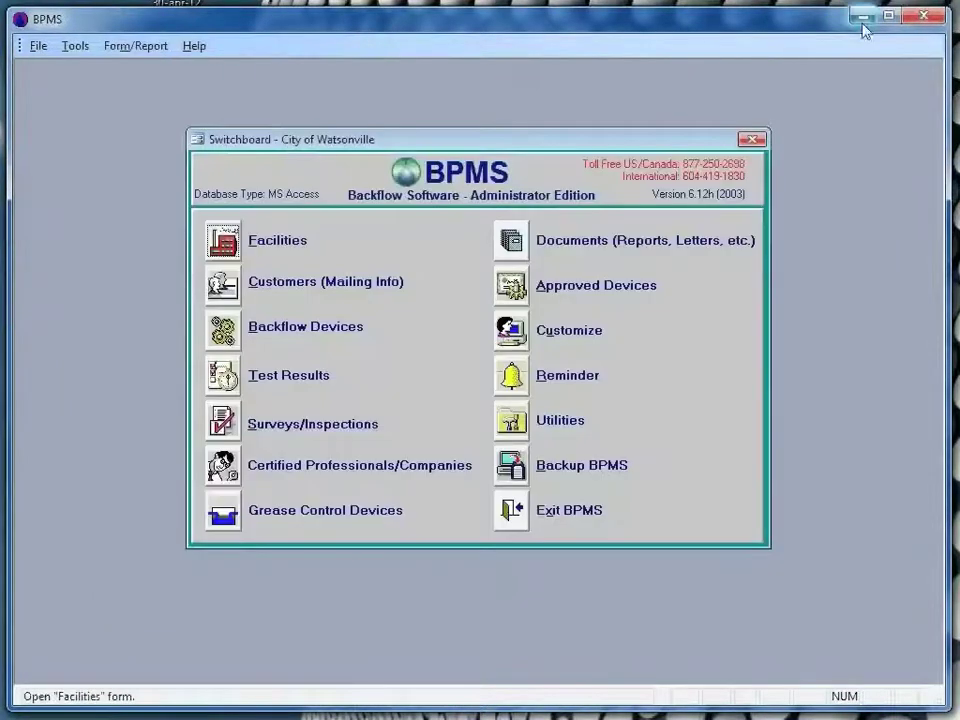
Step: Switch to BPMS Import/Export and open the Non Residential Water Services column mappings in the Import Services and Mailing Info package
click(863, 18)
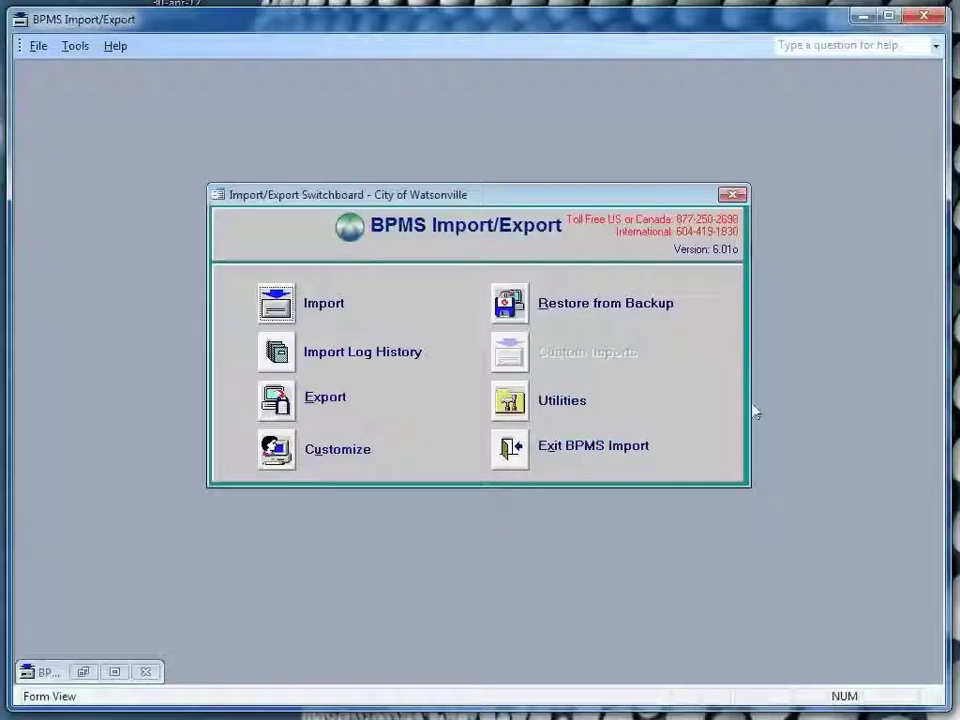
click(284, 314)
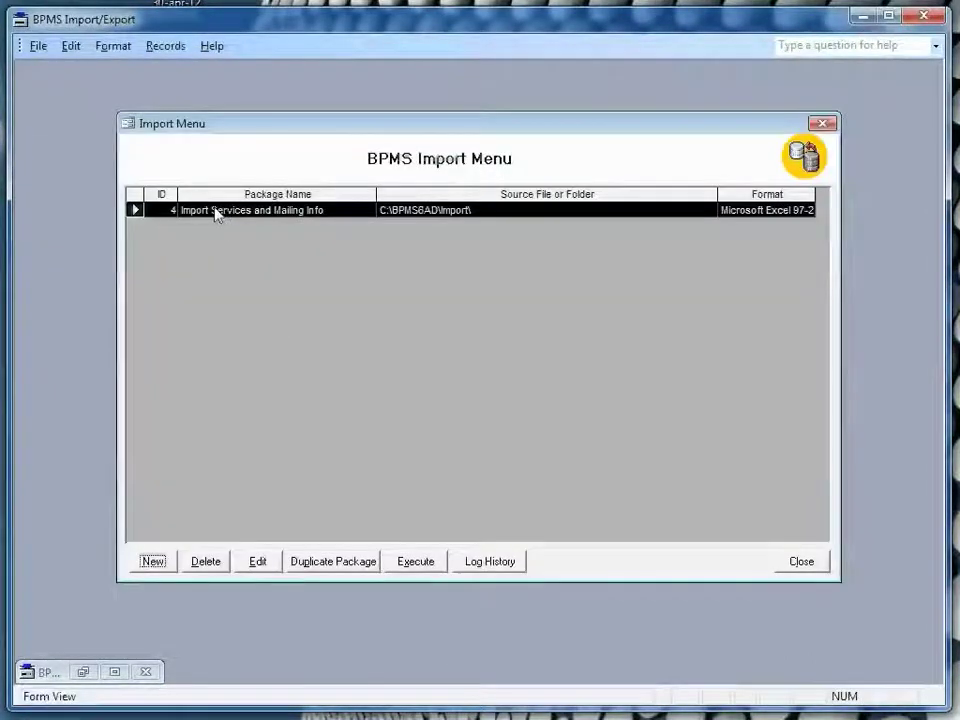
click(256, 561)
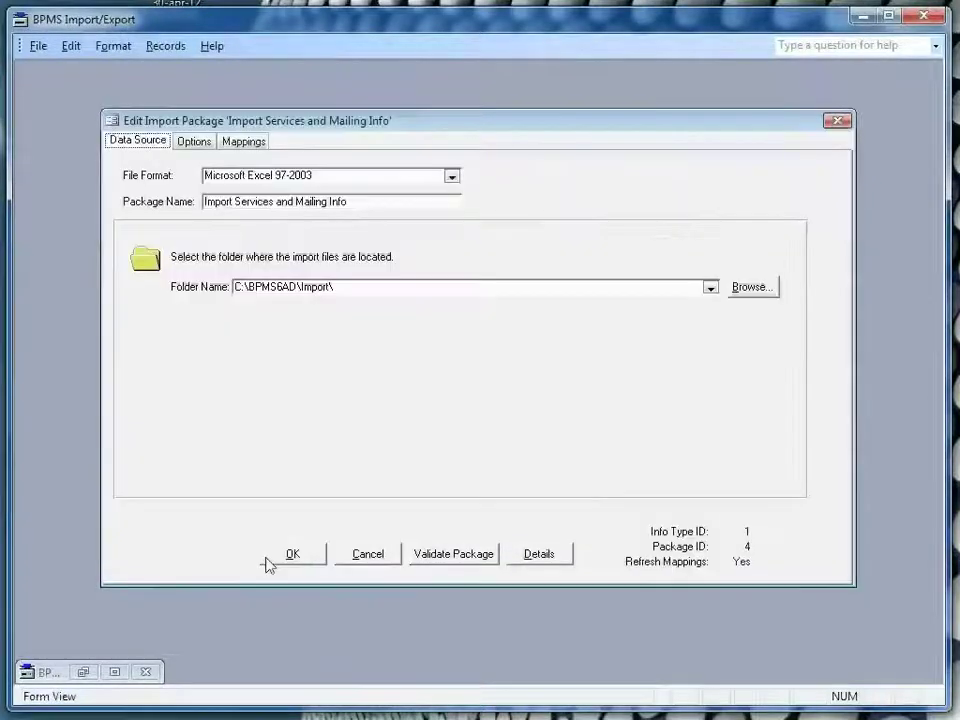
click(259, 150)
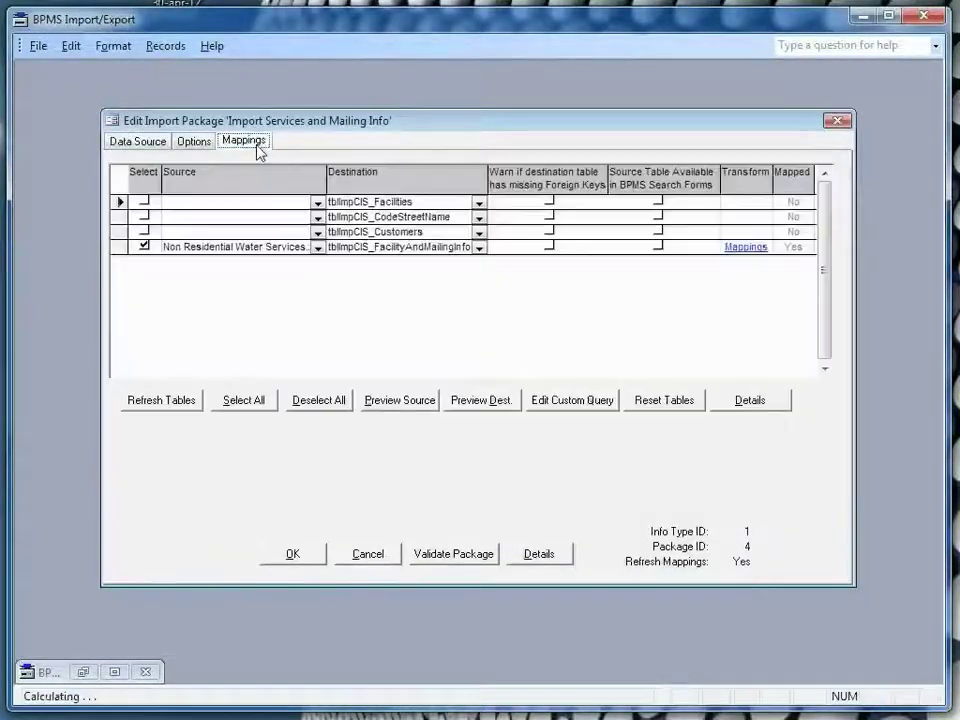
click(746, 246)
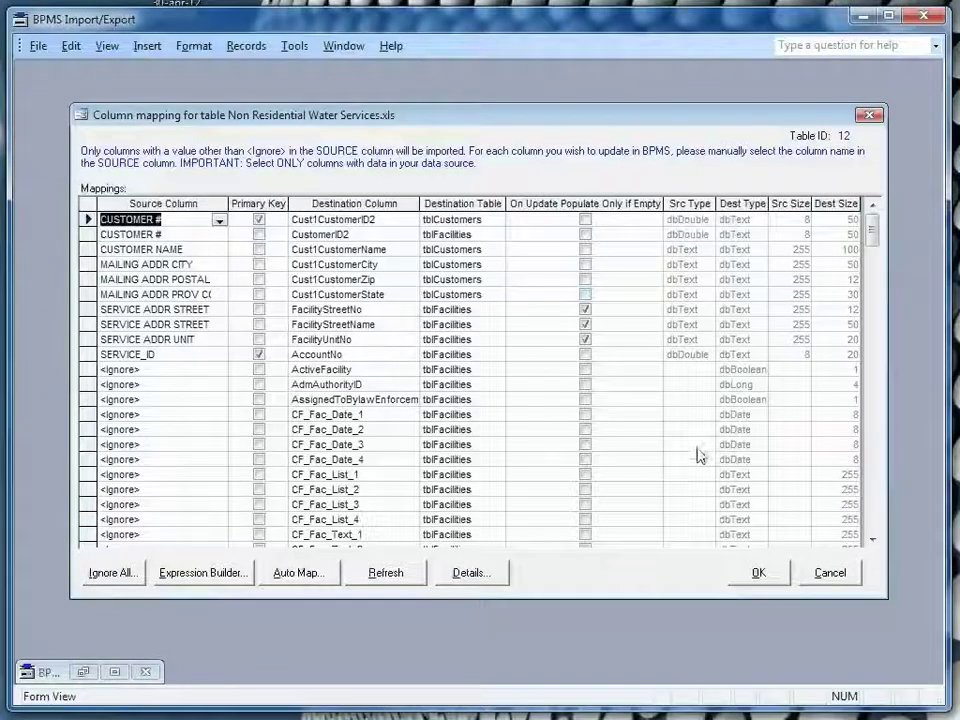
Step: Map the SERVICE_ADDRESS_ID source column to CF_Fac_Text_1, accept the column mappings and close the import package
click(366, 534)
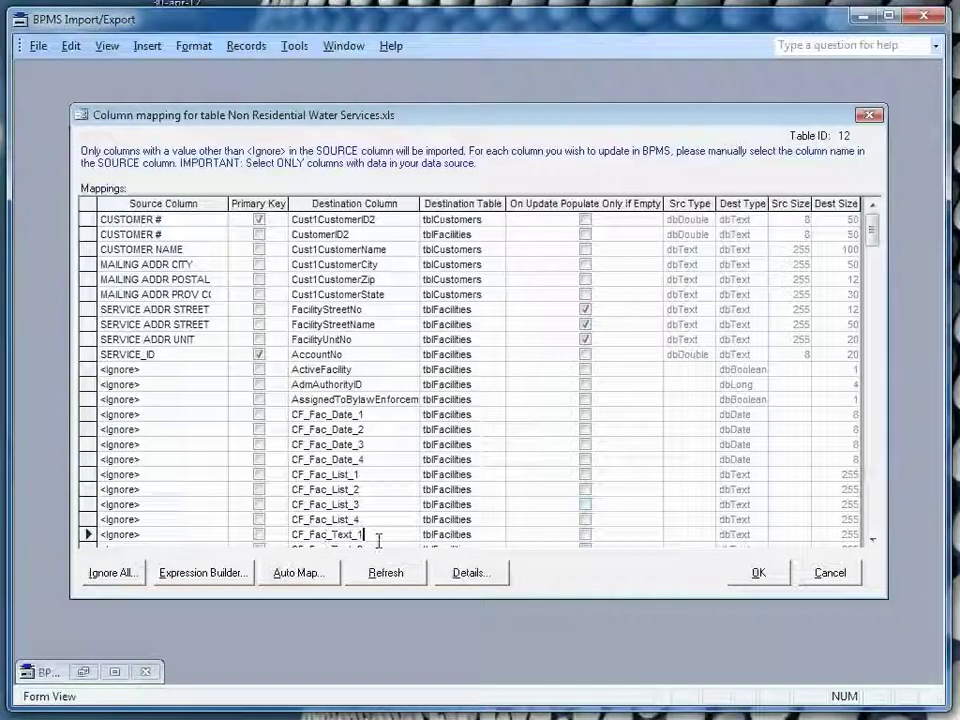
click(219, 535)
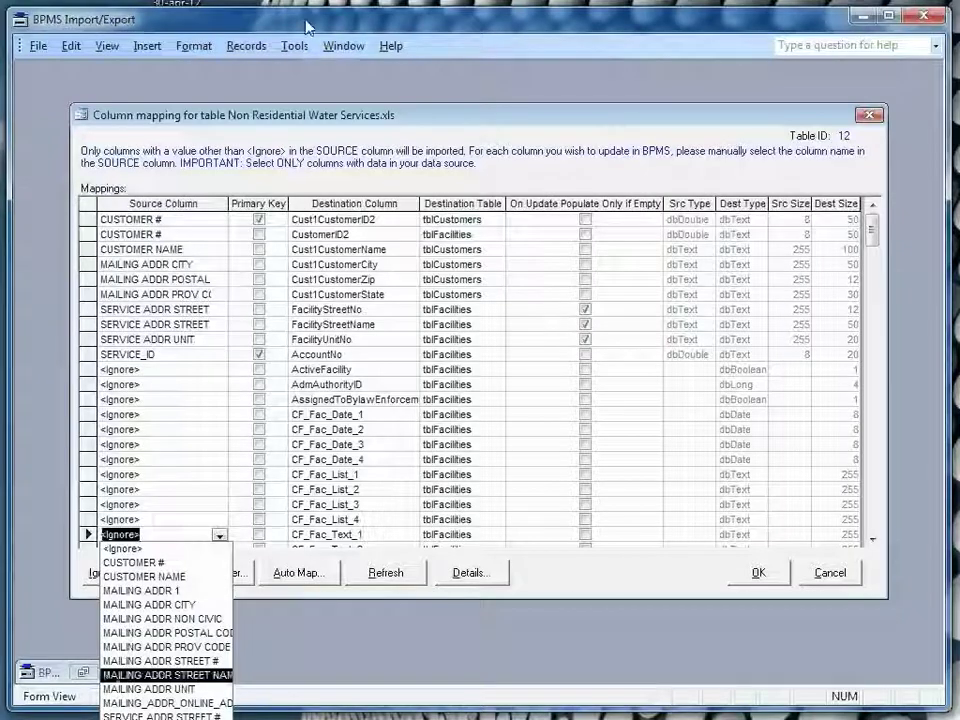
key(Escape)
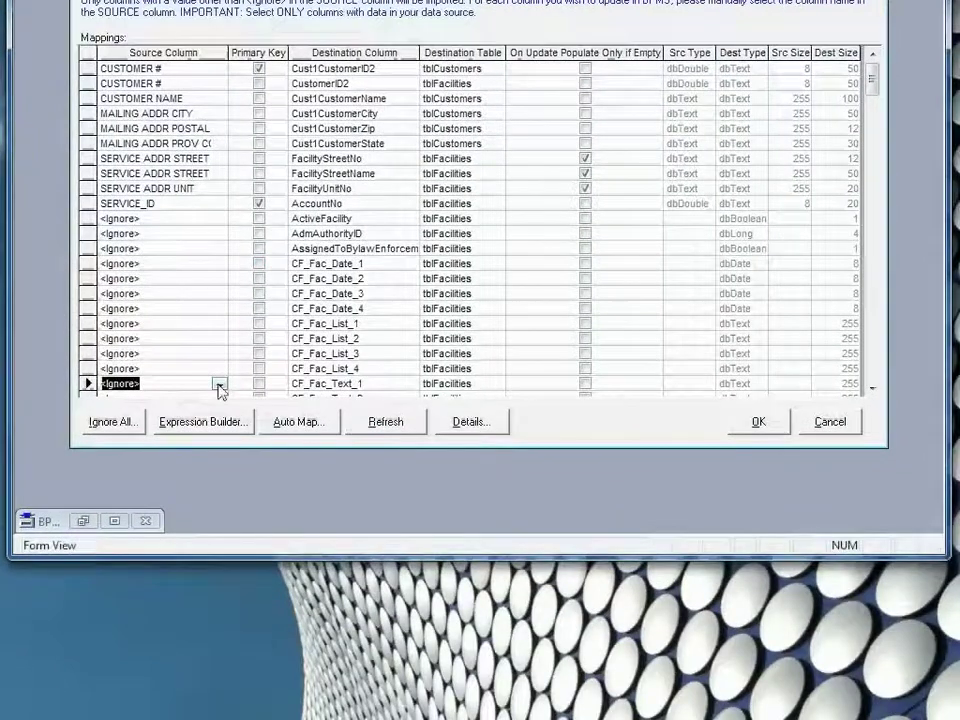
click(219, 384)
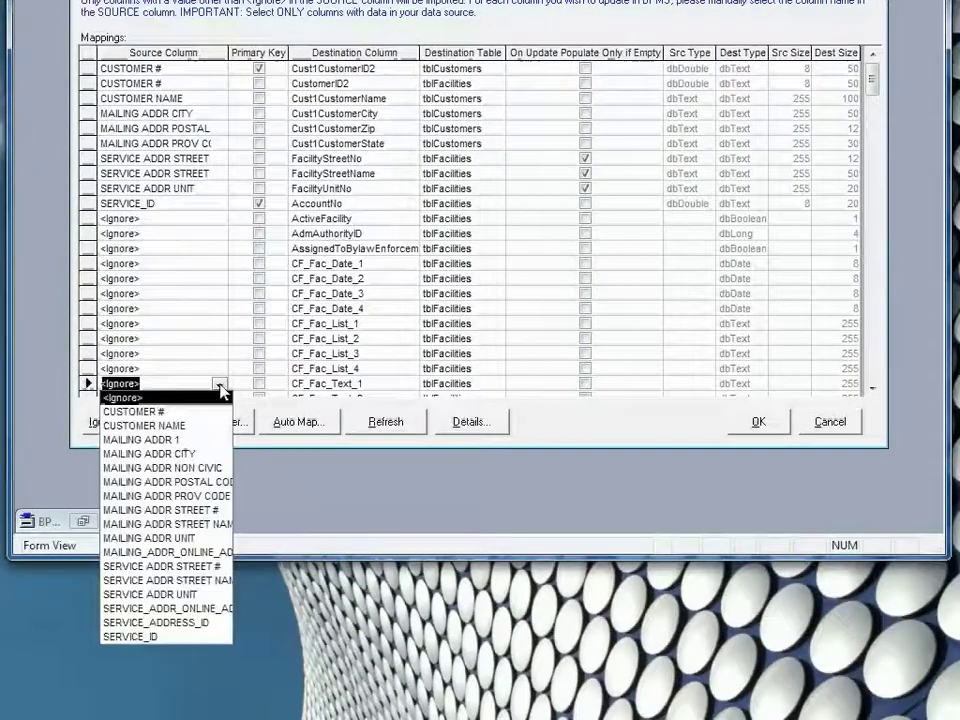
click(199, 632)
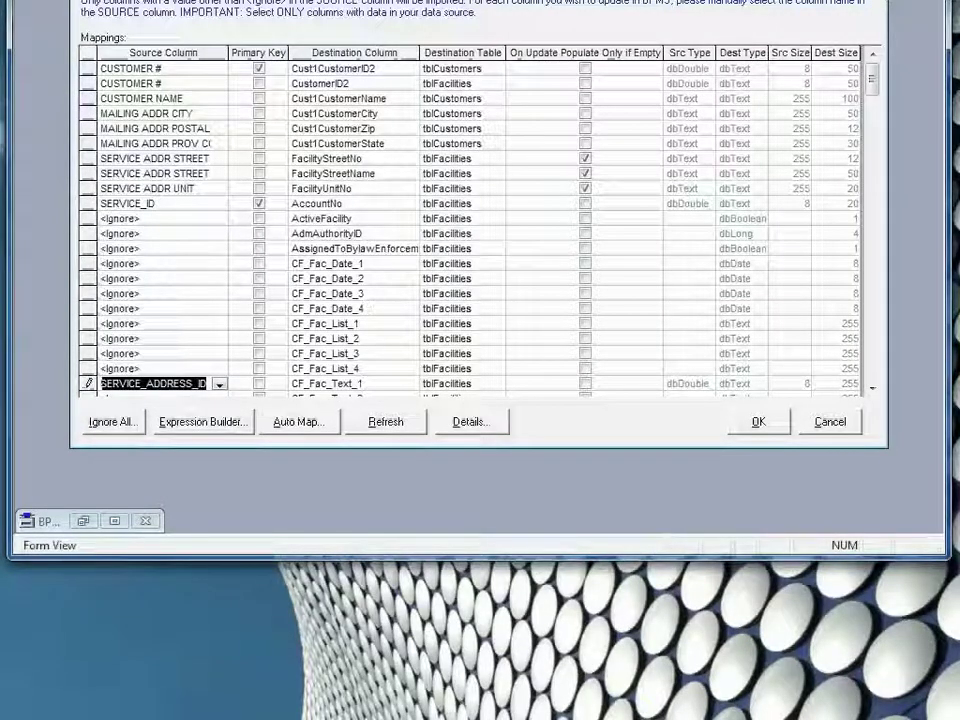
drag(487, 1, 487, 27)
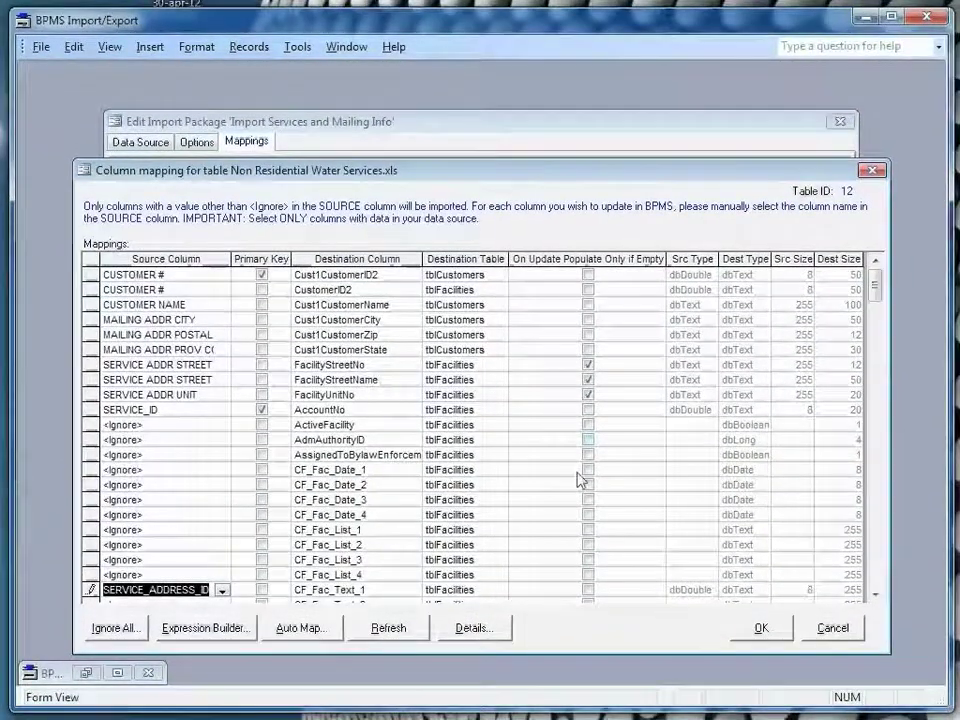
click(763, 628)
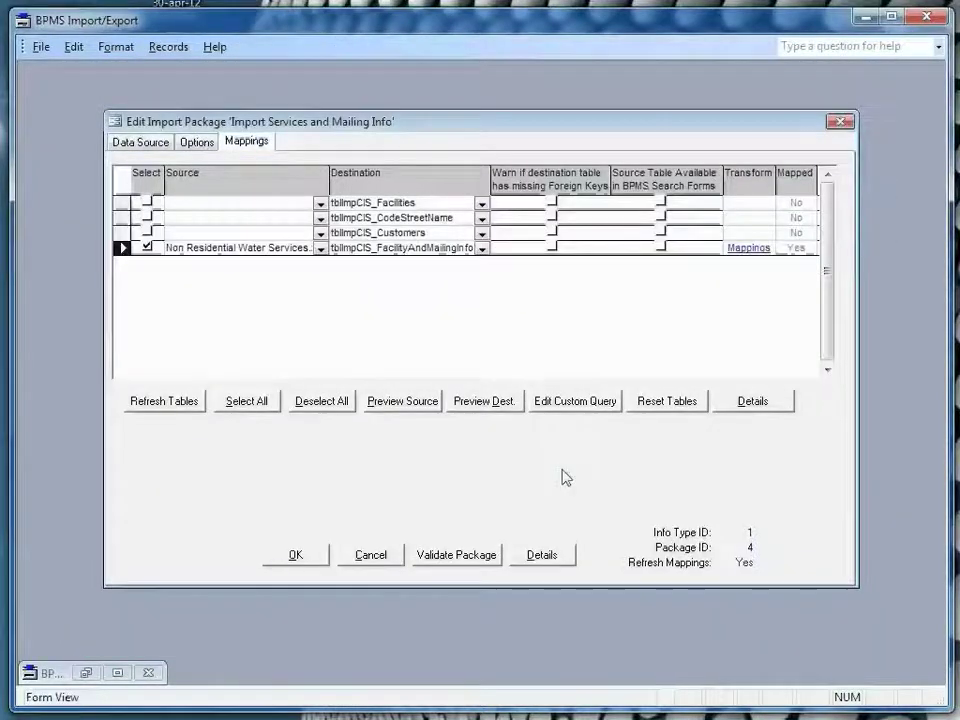
click(371, 556)
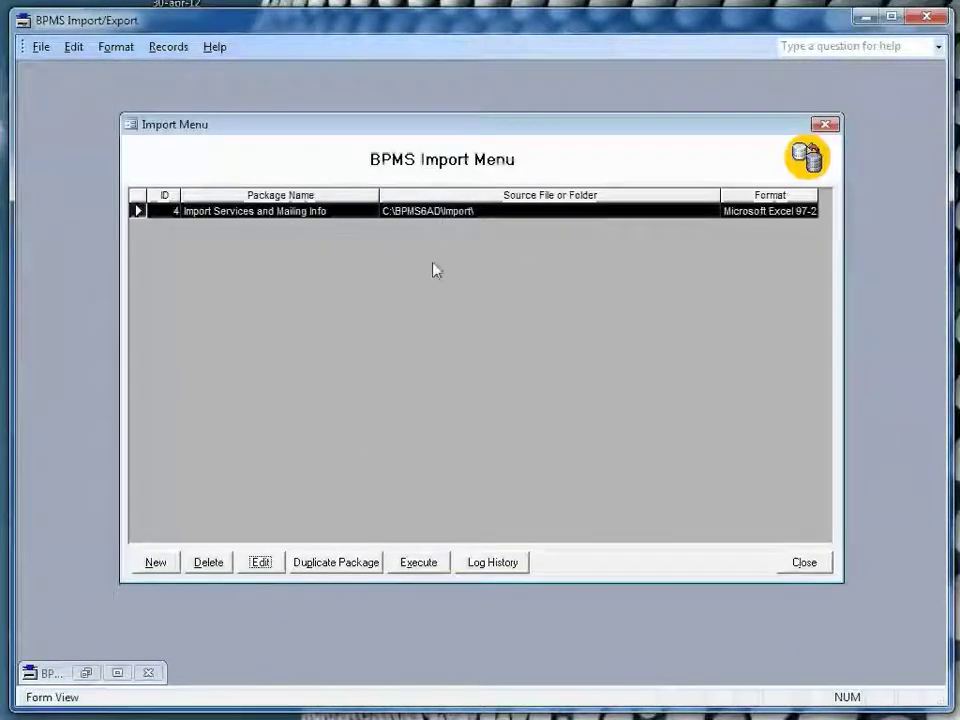
Step: Reopen the package's Non Residential Water Services column mappings and open the Expression Builder for the FacilityCity source column
click(260, 562)
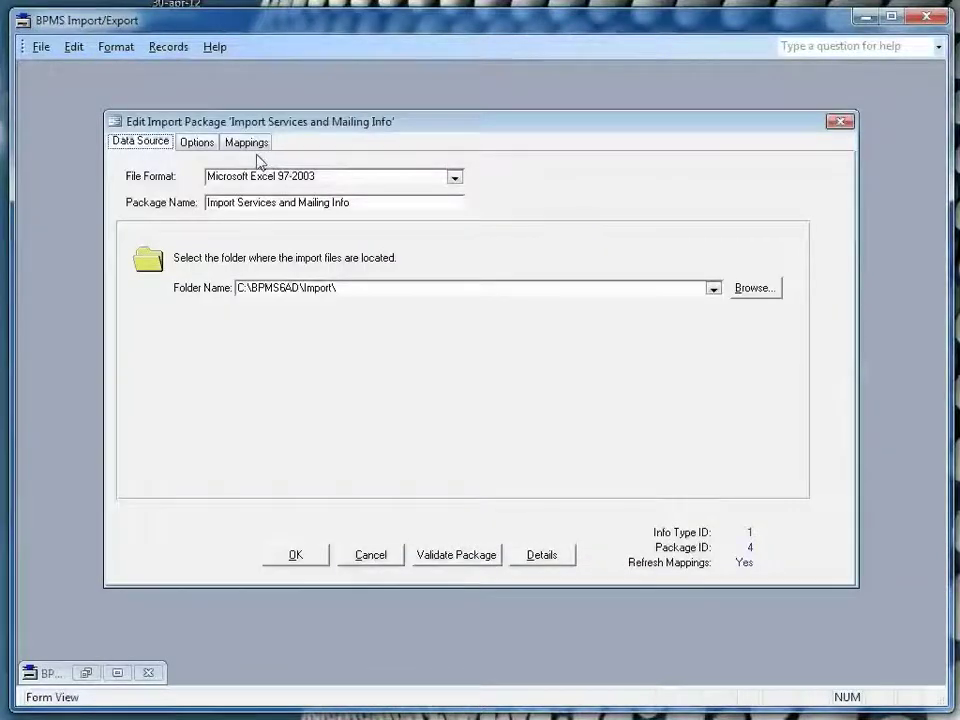
click(248, 143)
click(749, 248)
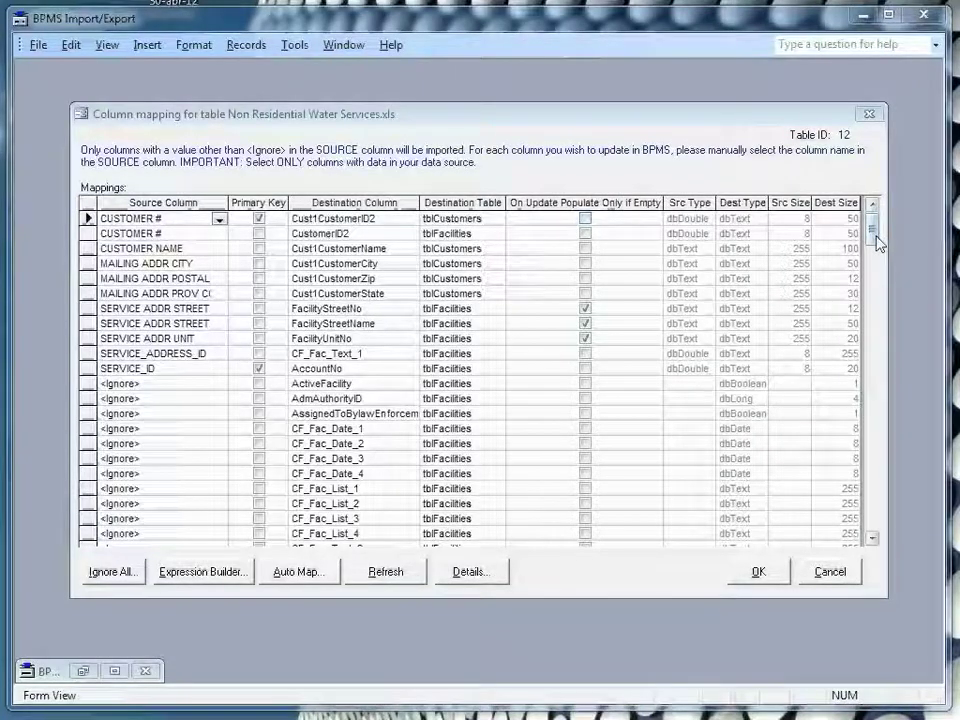
drag(877, 243, 884, 413)
click(366, 323)
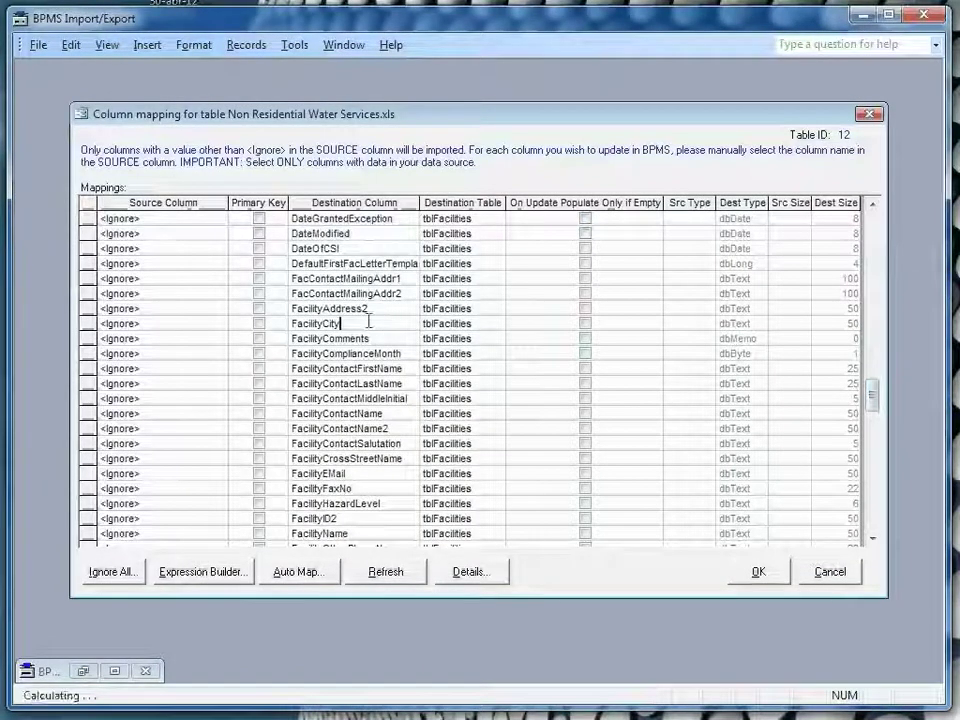
right_click(206, 323)
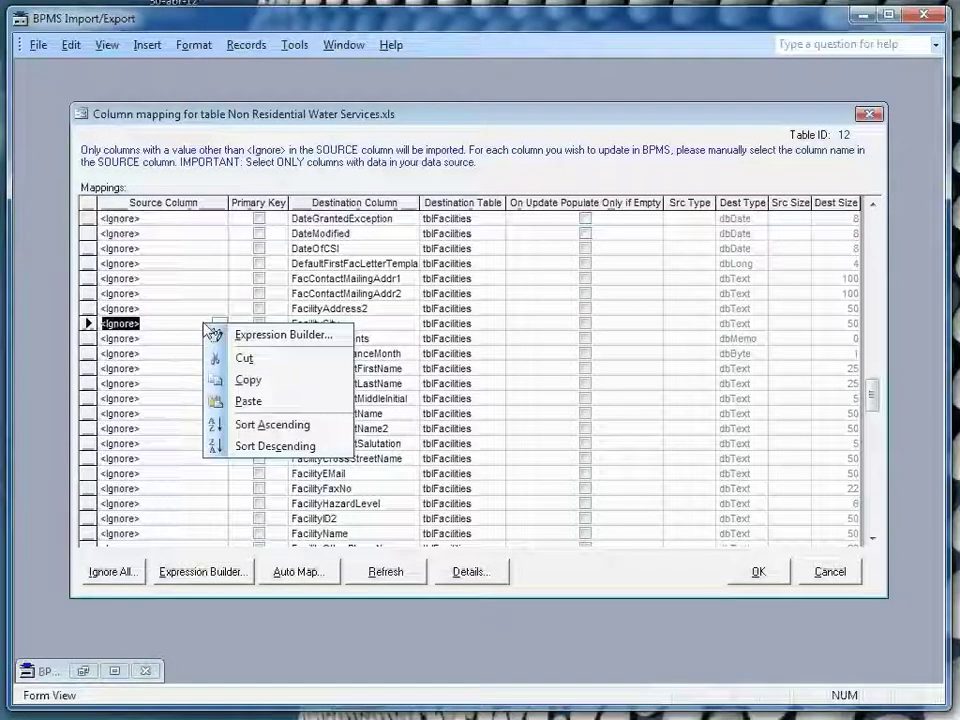
click(262, 337)
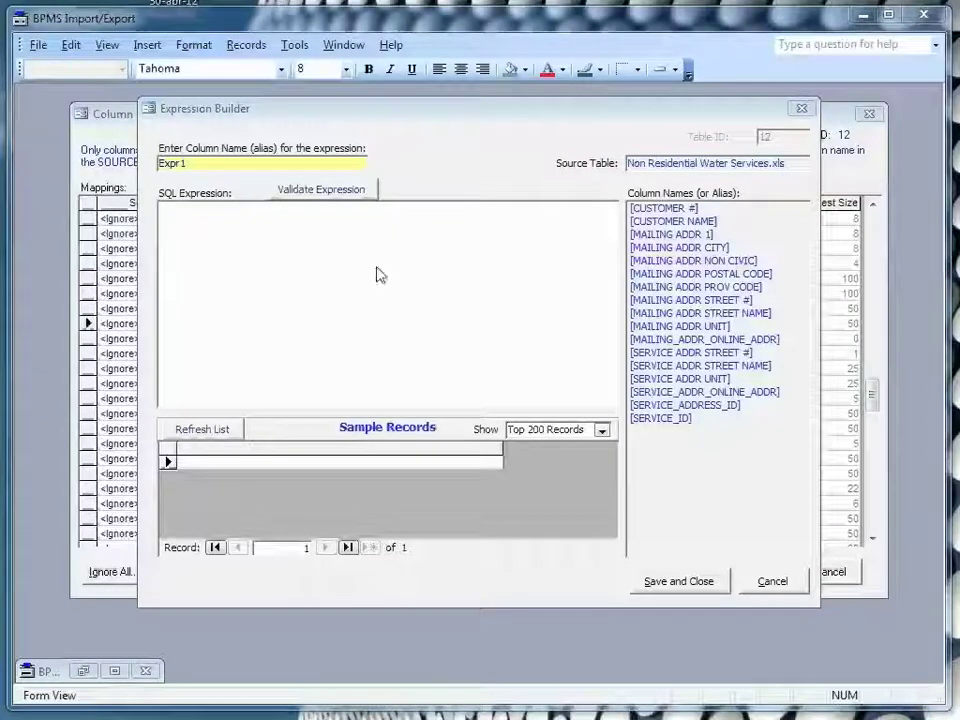
Step: Set the expression's column name (alias) to SERVICE_CITY
click(258, 160)
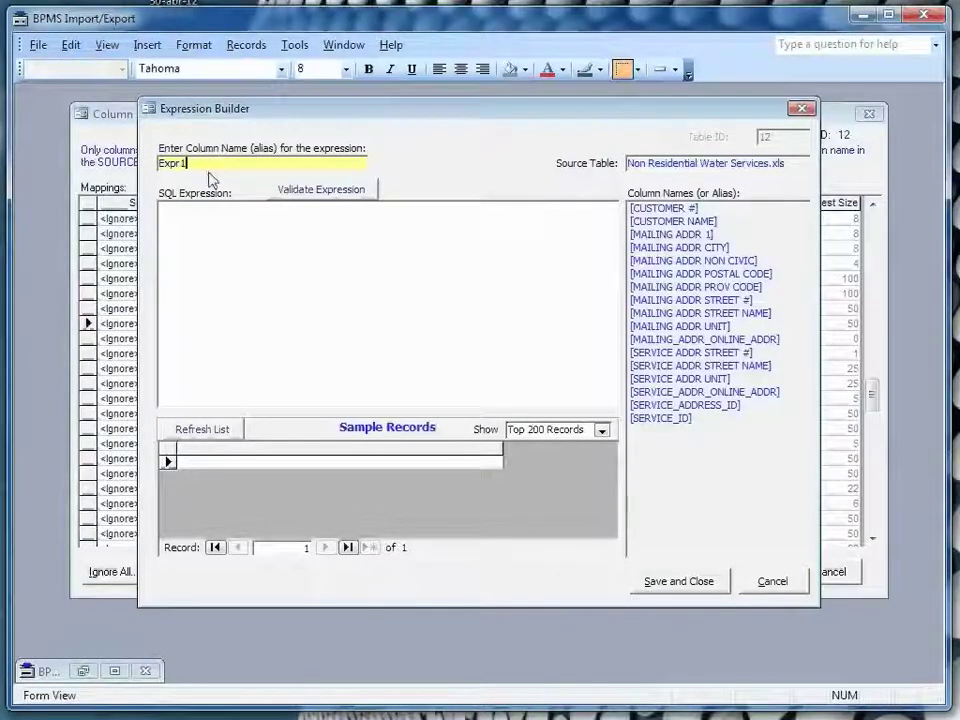
drag(211, 168, 75, 155)
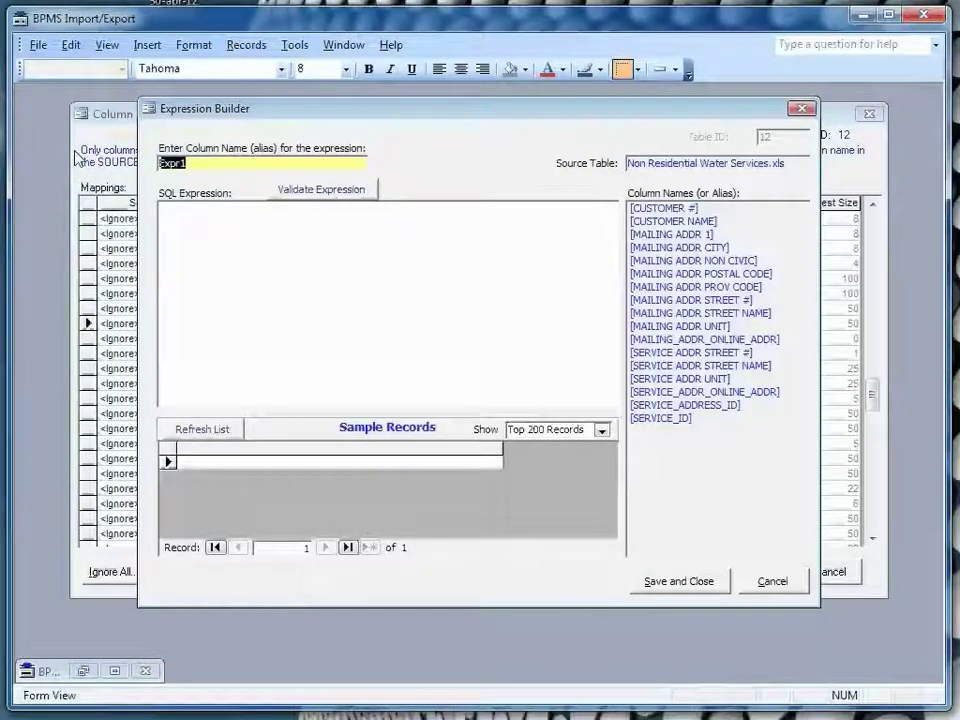
text(Service)
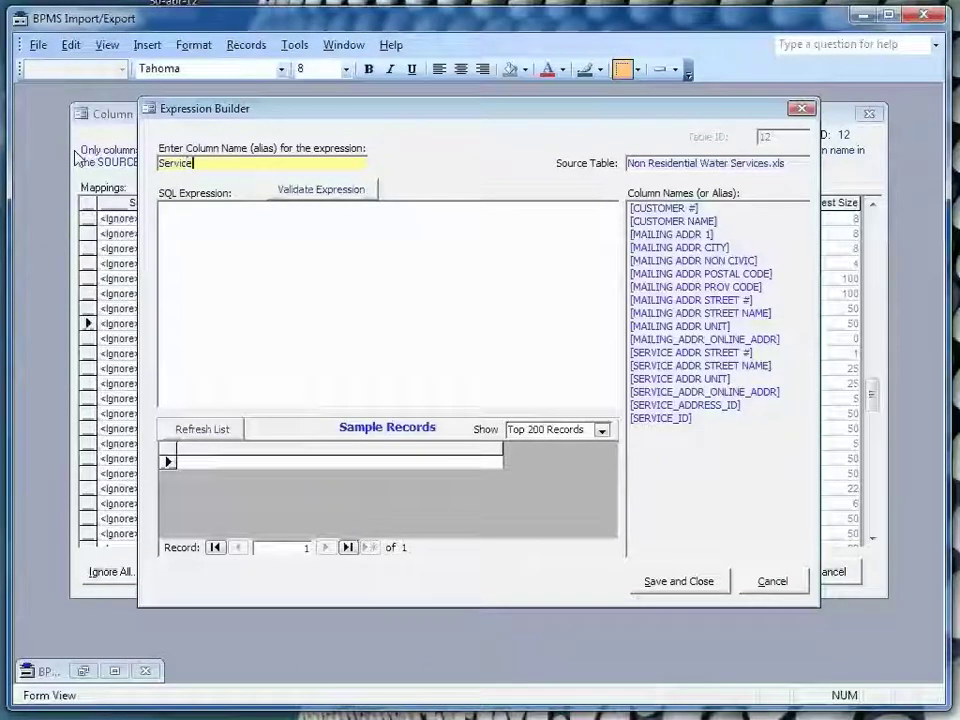
text(_)
key(BackSpace)
key(BackSpace)
key(BackSpace)
key(BackSpace)
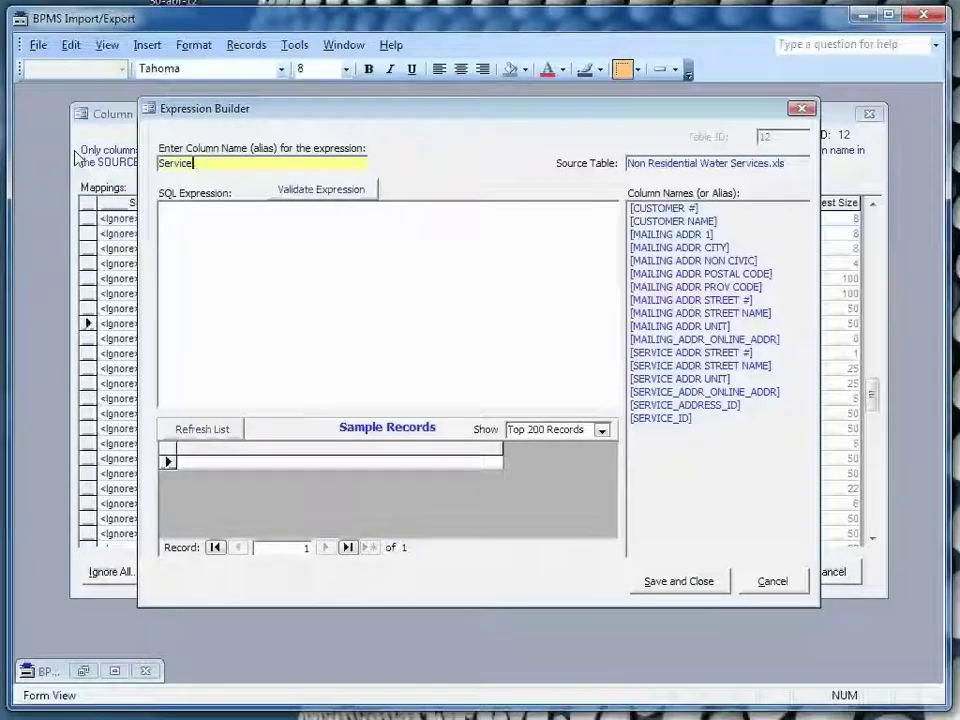
key(BackSpace)
key(BackSpace)
text(ERVICE)
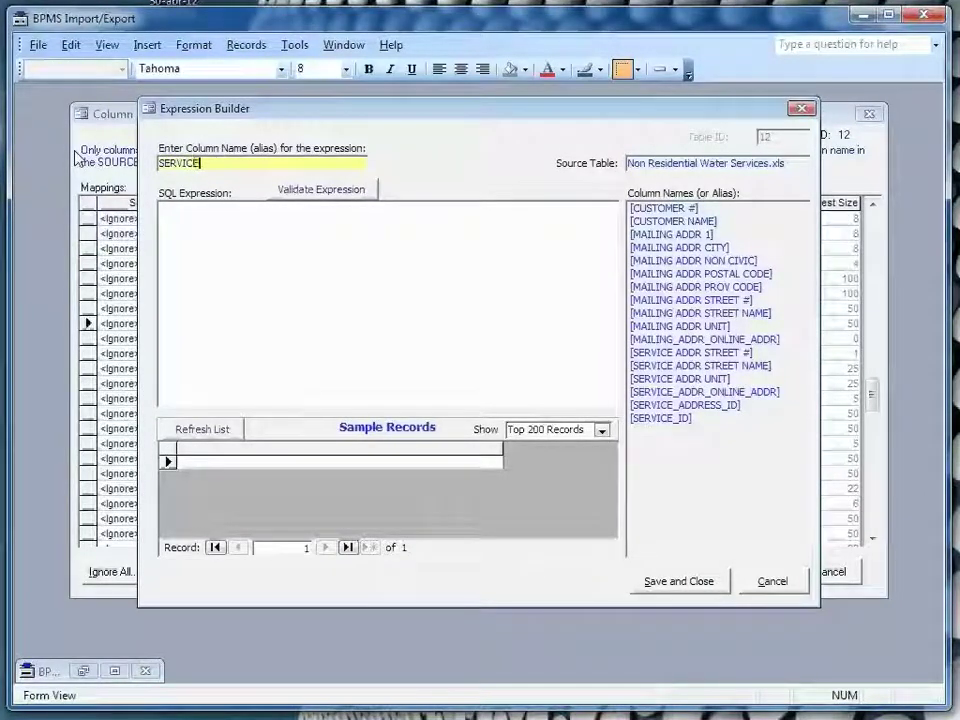
text(_CITY)
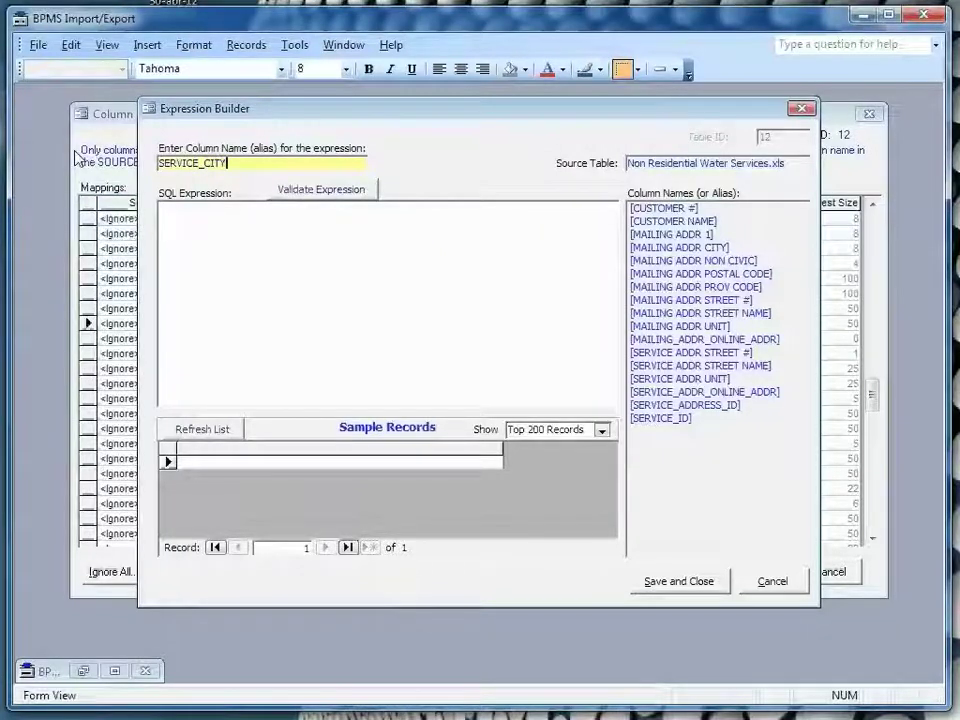
Step: Enter "KITCHENER" as the SQL expression, validate and save it as the FacilityCity source, and accept the column mappings
click(207, 216)
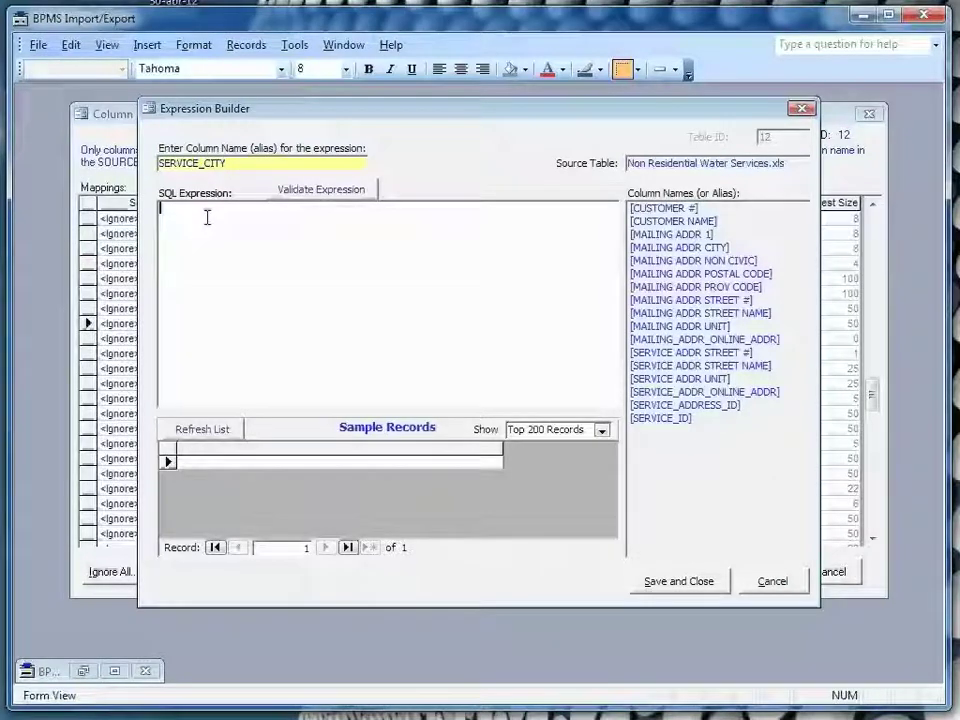
text('K)
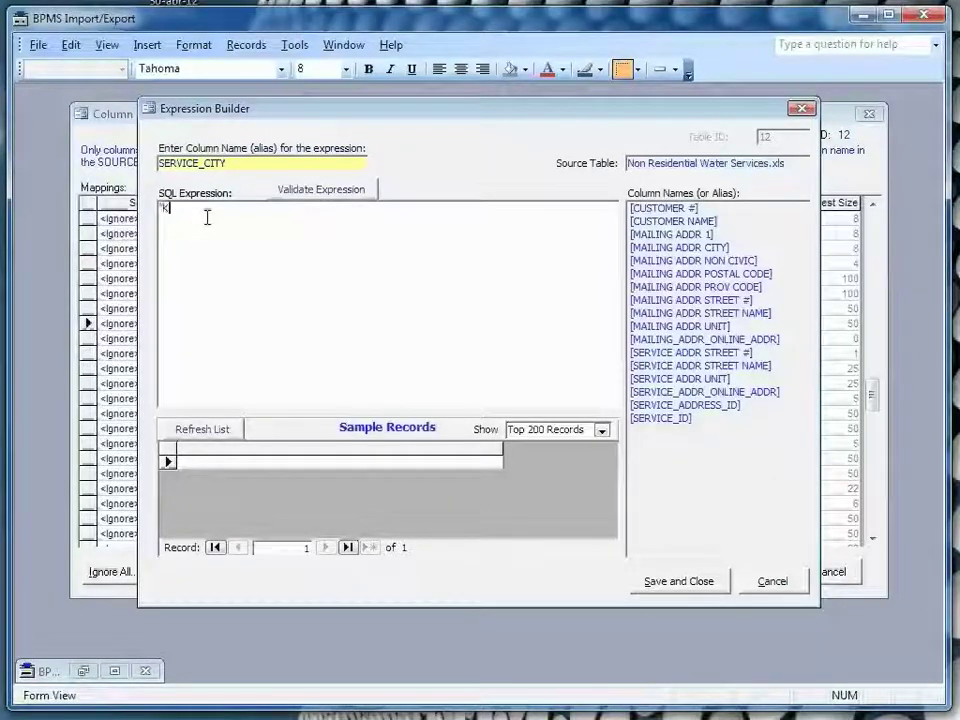
text(ITCHENER)
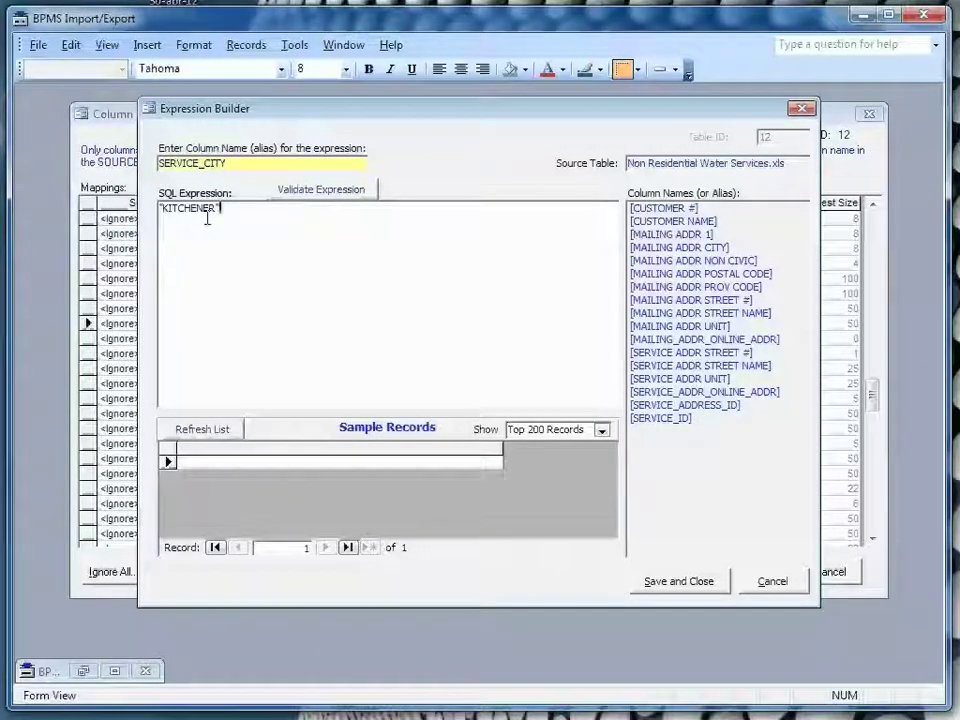
click(340, 192)
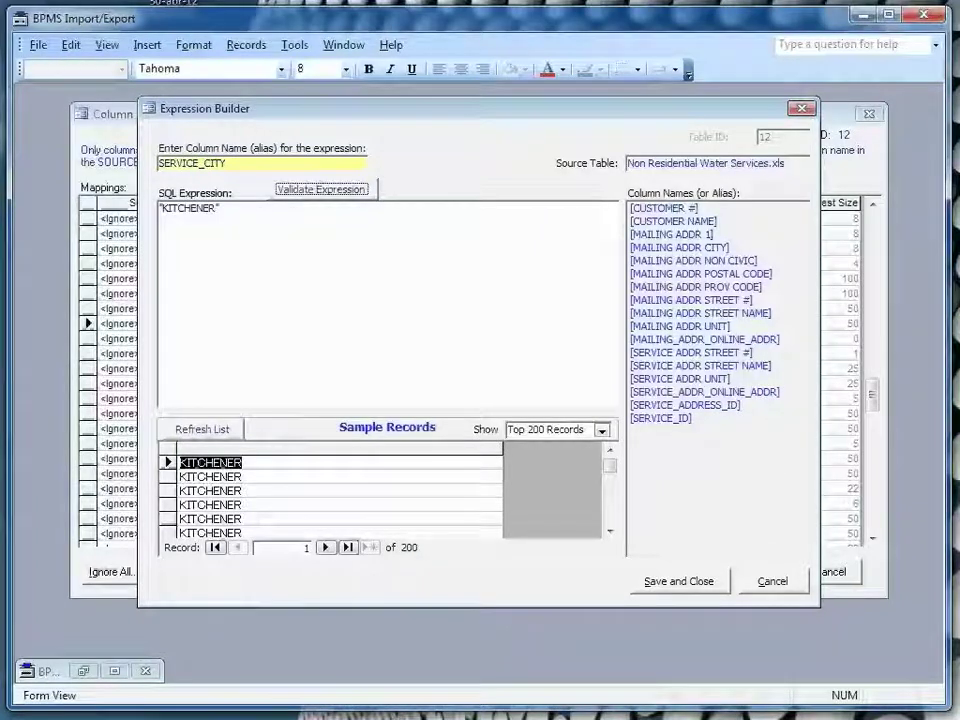
key(Return)
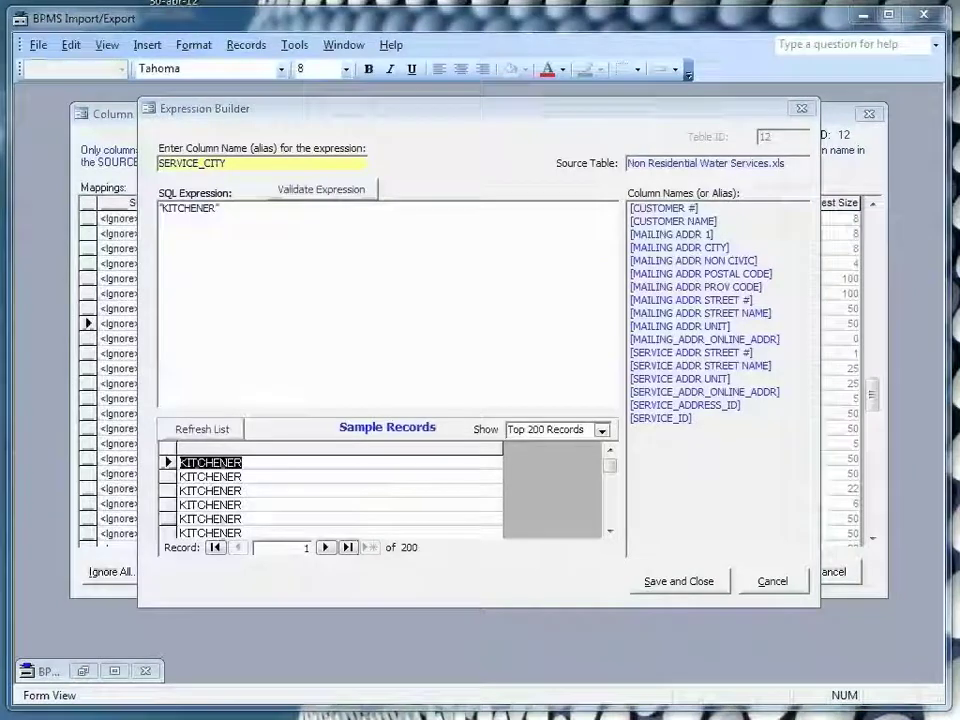
click(676, 588)
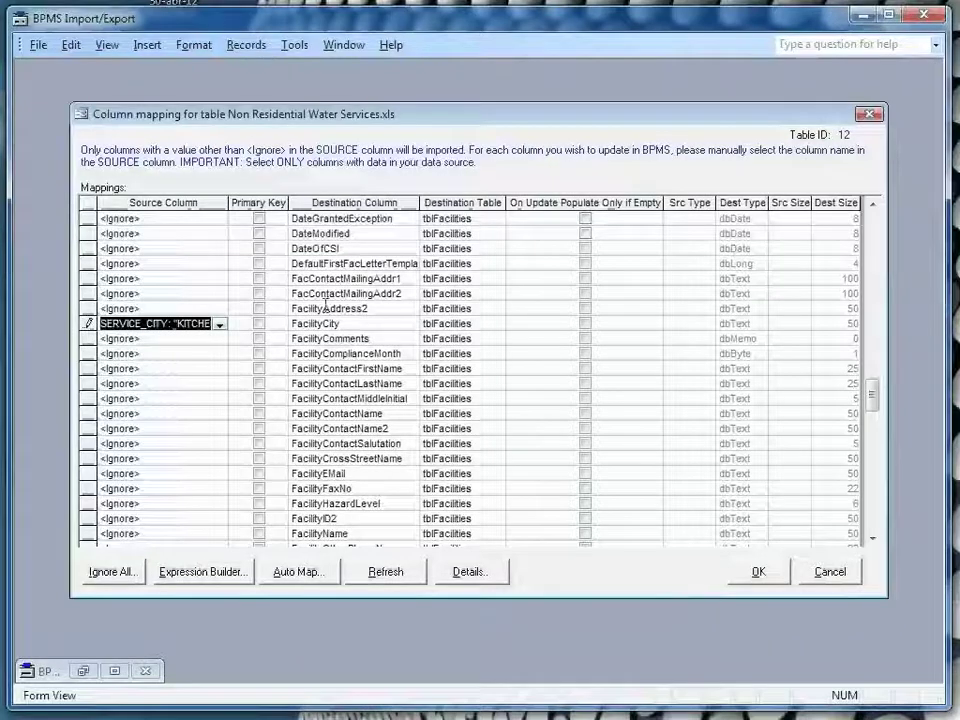
click(758, 572)
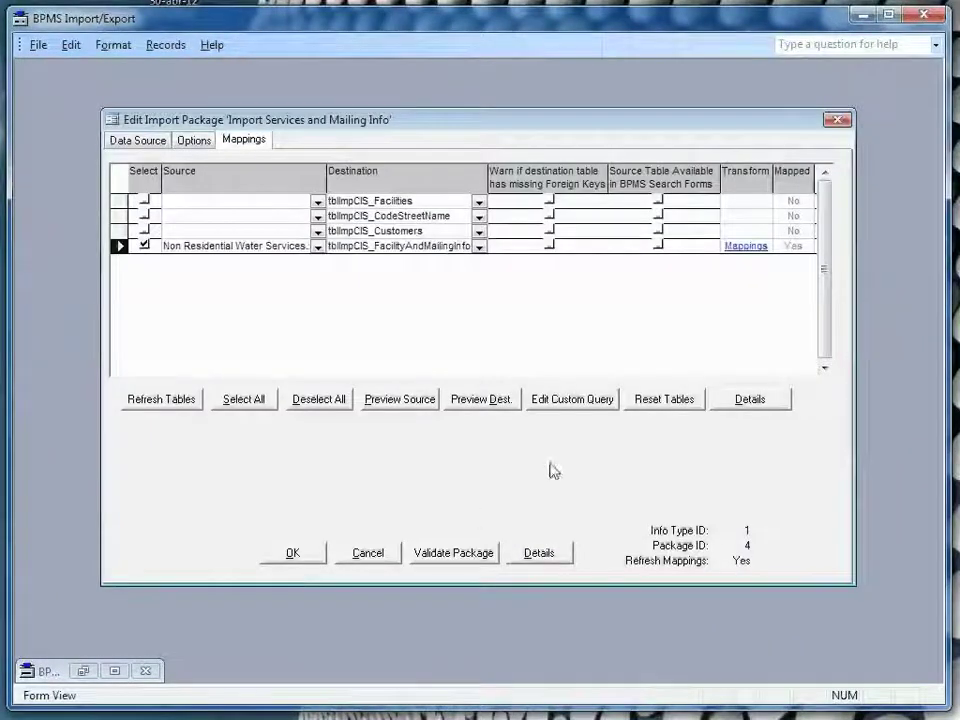
Step: Reopen the Import Services and Mailing Info package and its Non Residential Water Services column mappings
click(314, 560)
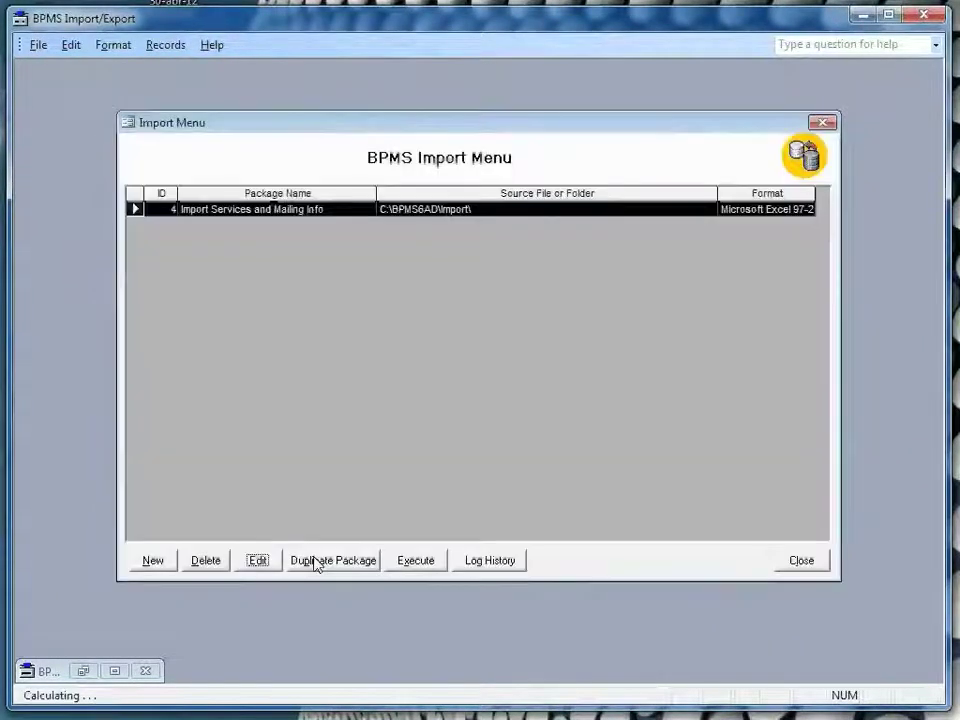
click(256, 564)
click(258, 141)
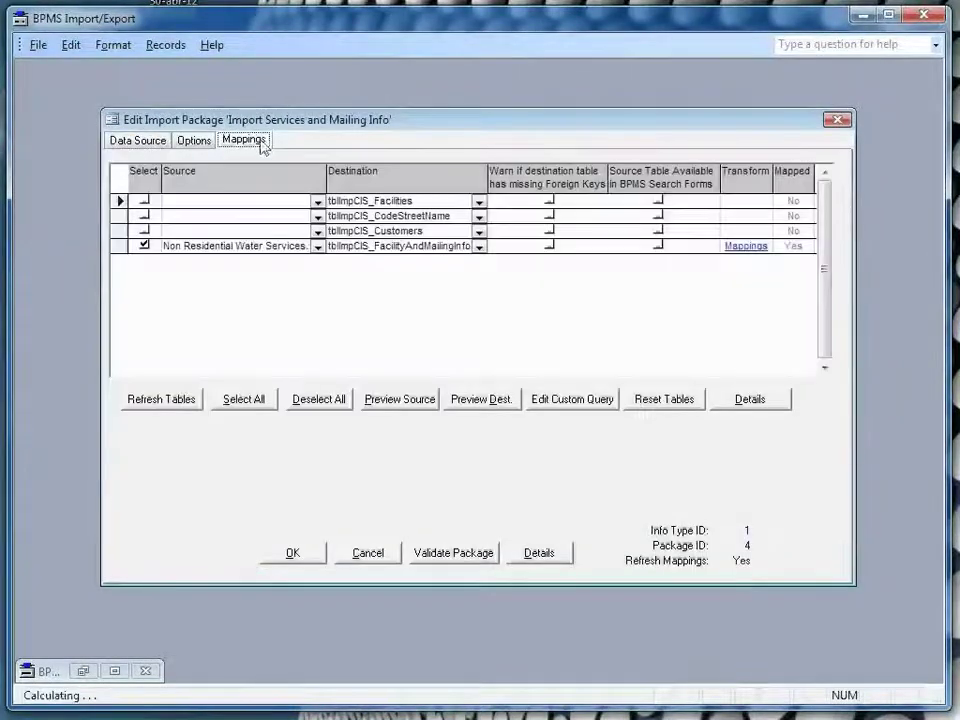
click(746, 247)
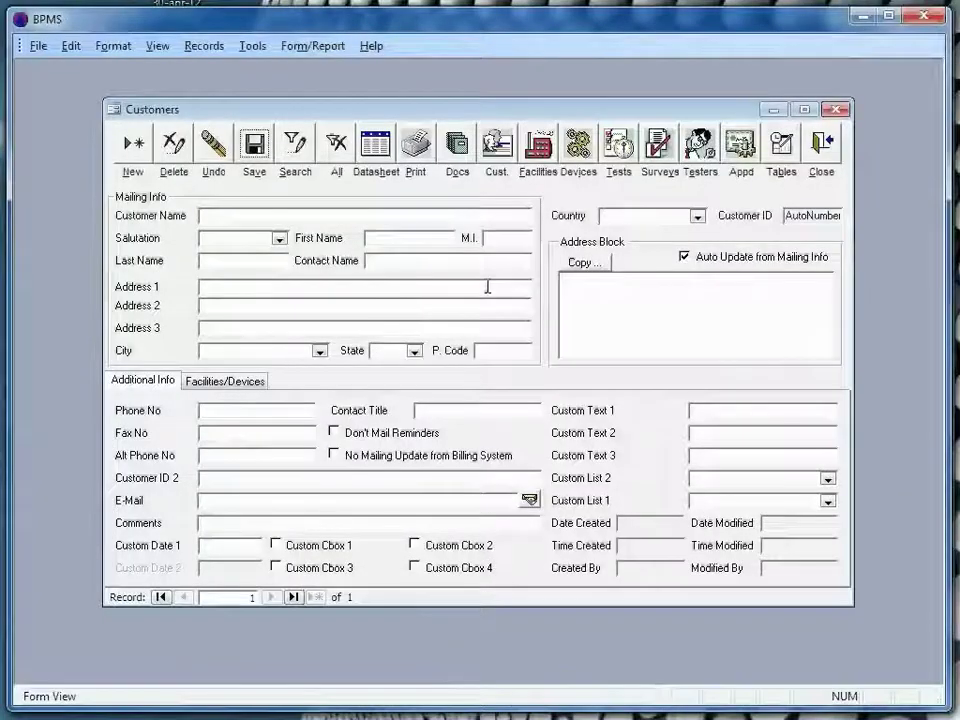
Step: Switch to BPMS and look up the internal field name of Address 1 on the Customers form
right_click(141, 297)
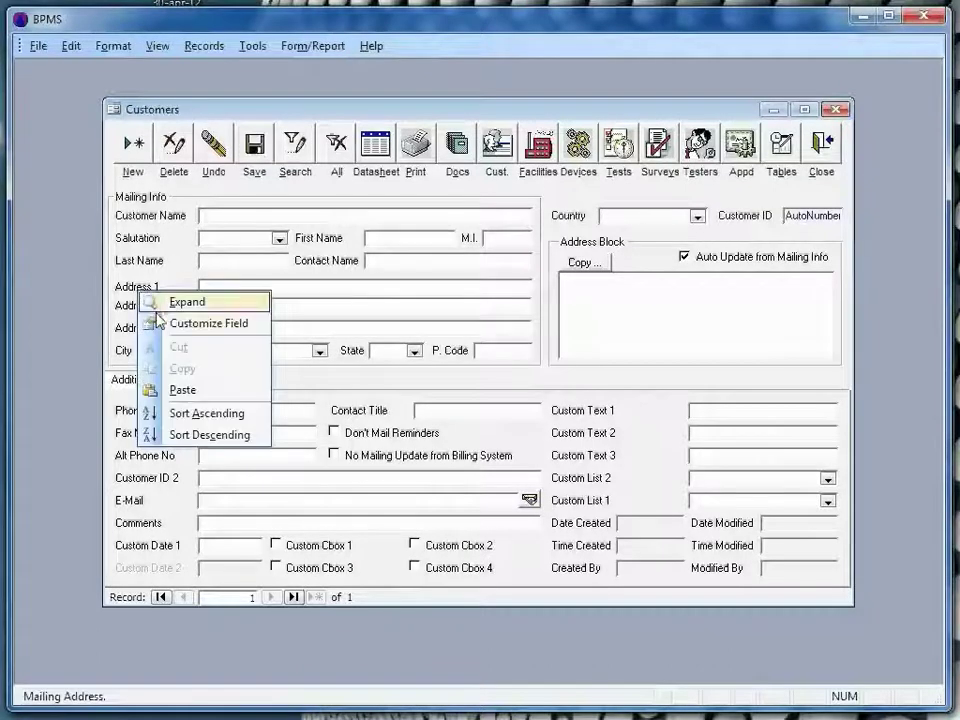
click(160, 321)
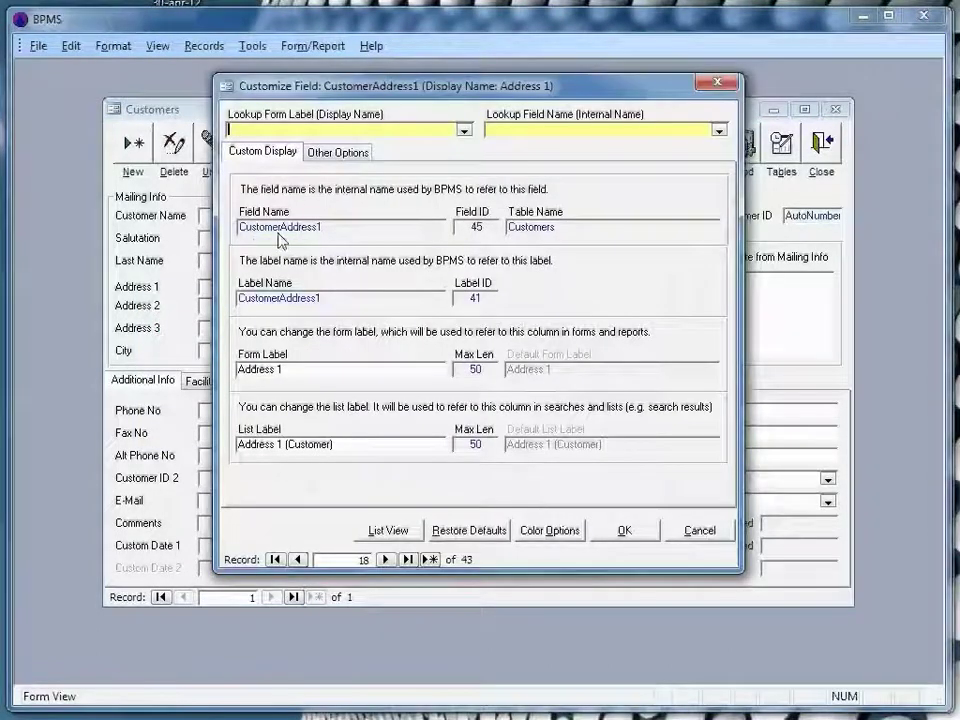
click(719, 84)
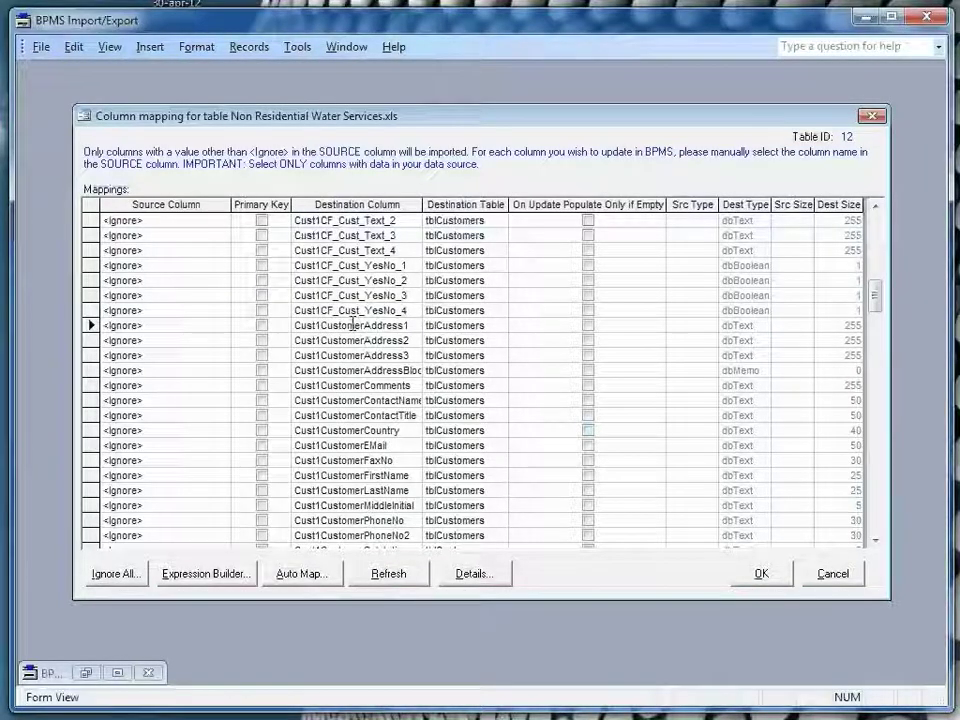
Step: In BPMS Import/Export, try to build an expression aliased MAIL_ADDR_1 for the Cust1CustomerAddress1 source column, starting the SQL with "Tri"
click(223, 331)
right_click(223, 331)
click(240, 337)
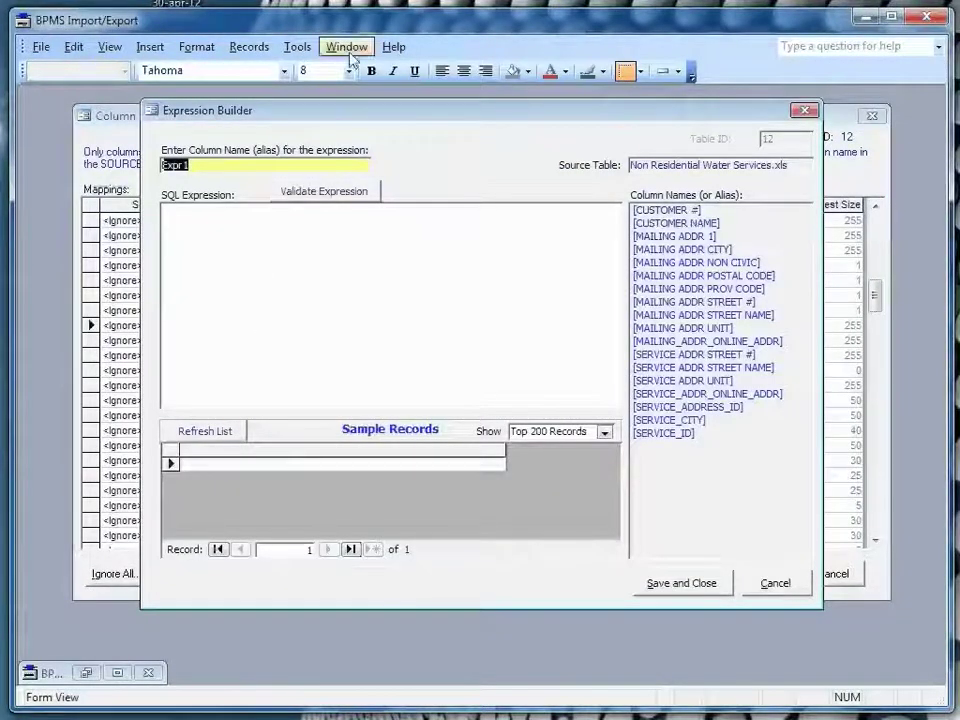
click(224, 167)
double_click(224, 167)
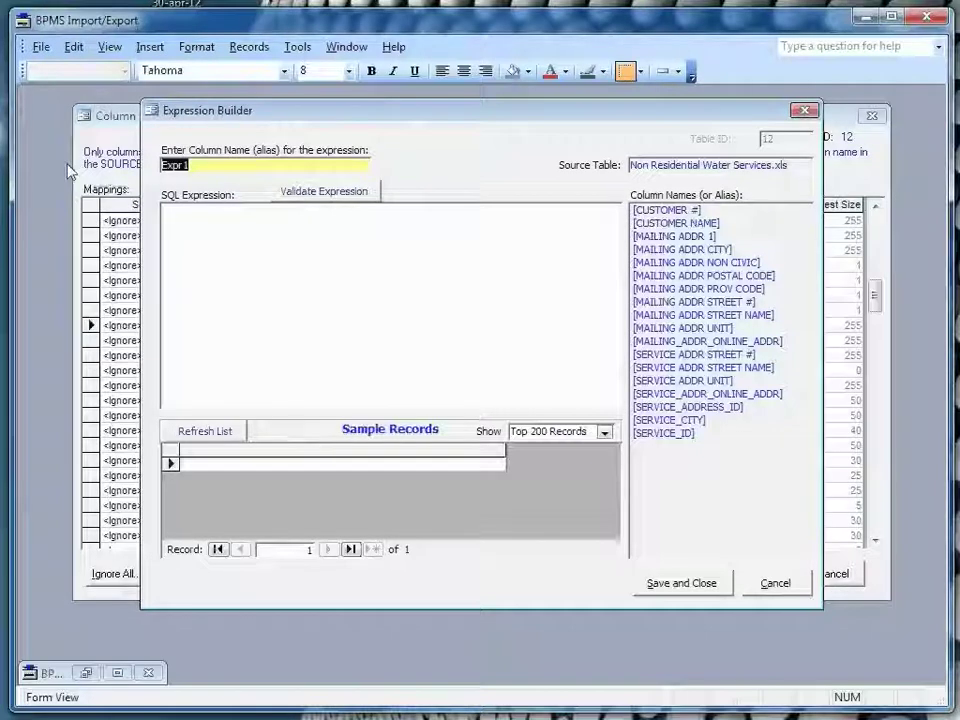
text(Ma)
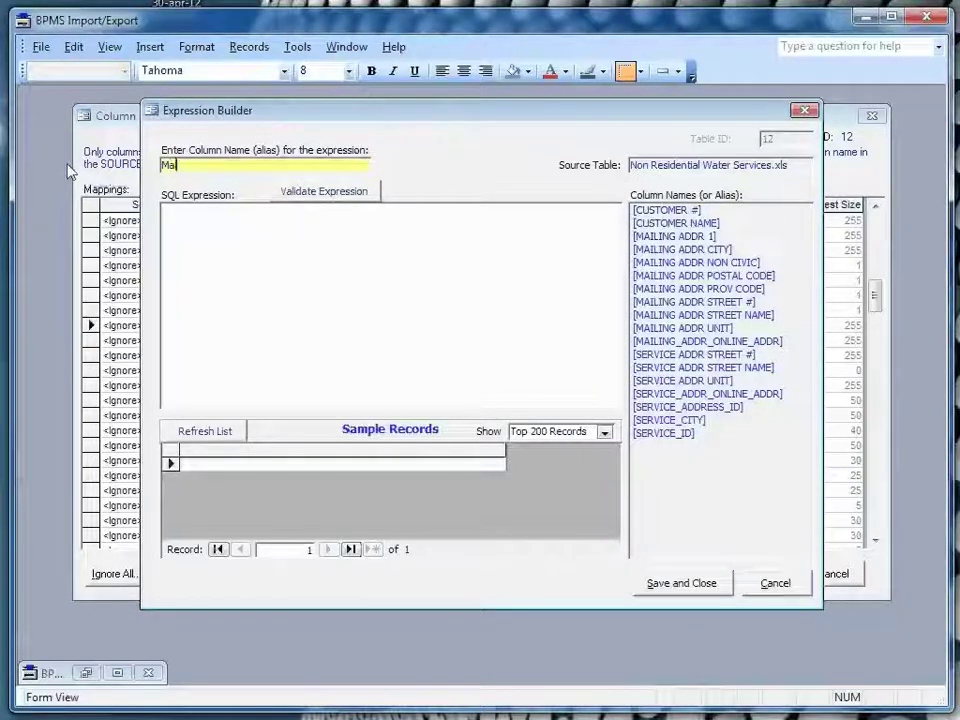
key(BackSpace)
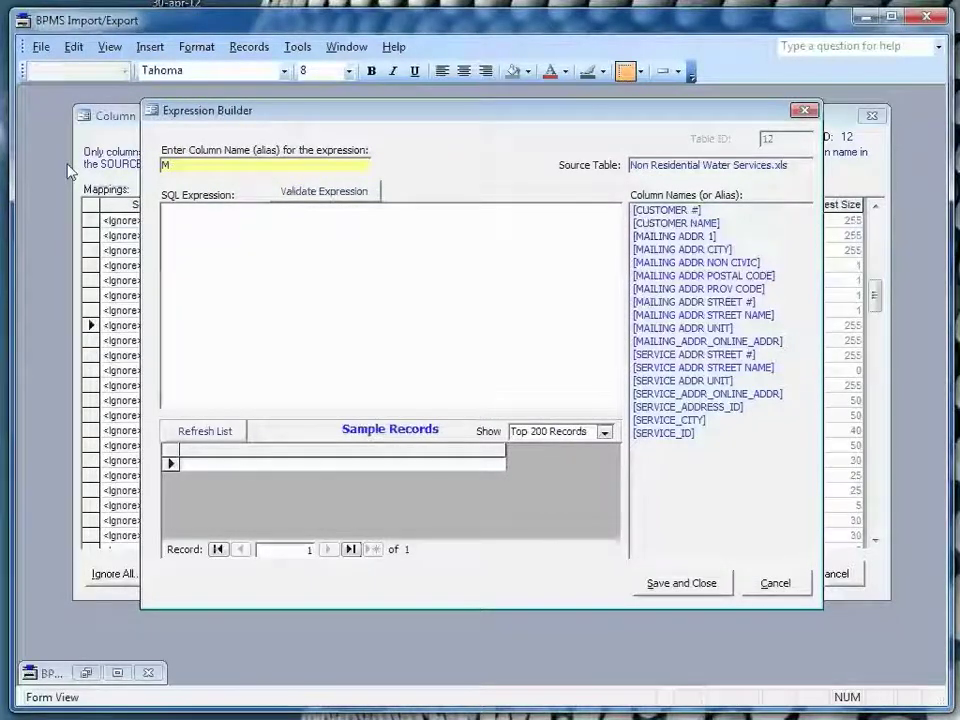
text(AIL_)
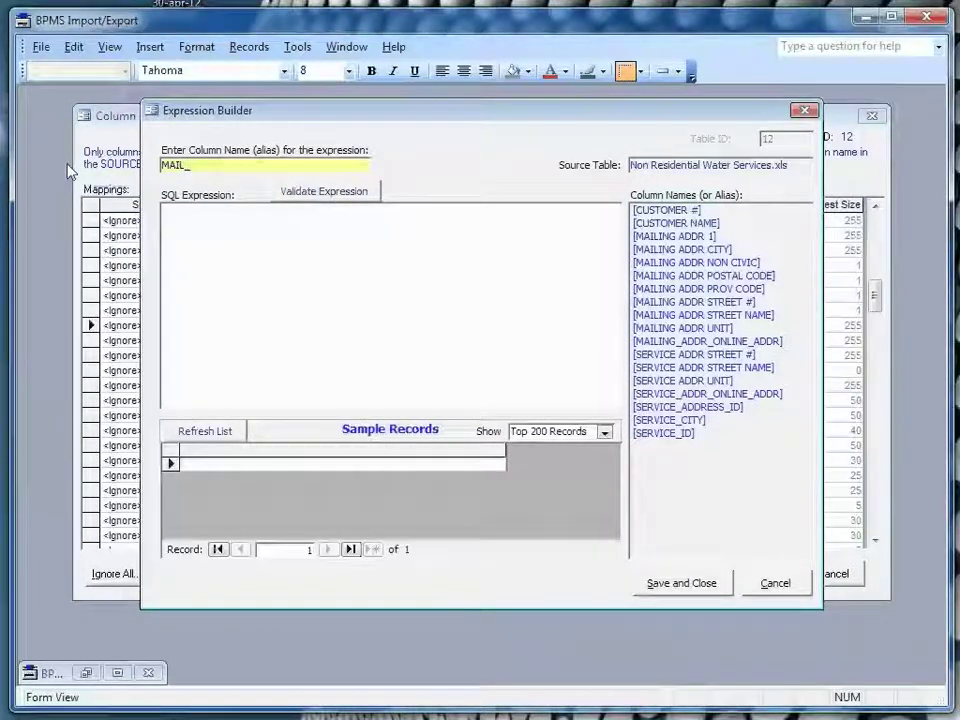
text(DR_1)
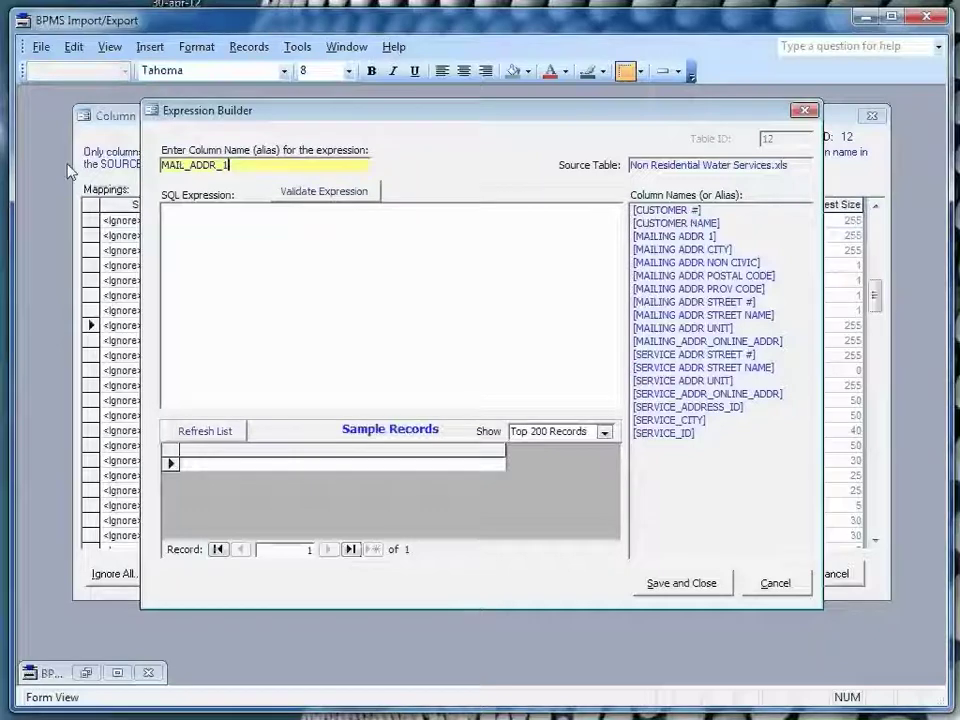
click(259, 216)
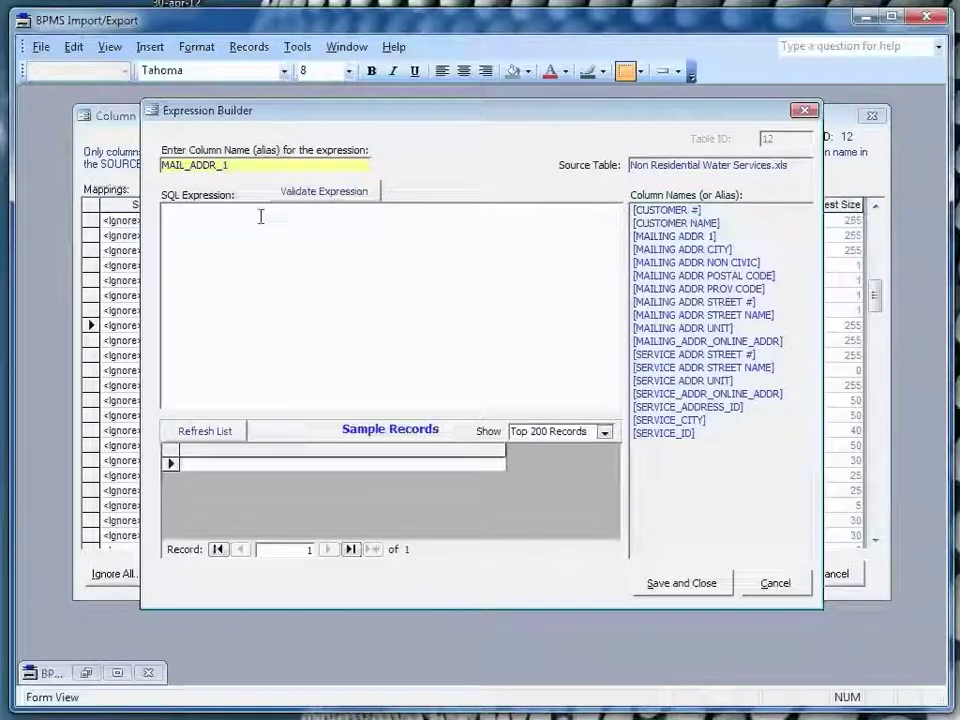
text(Tri)
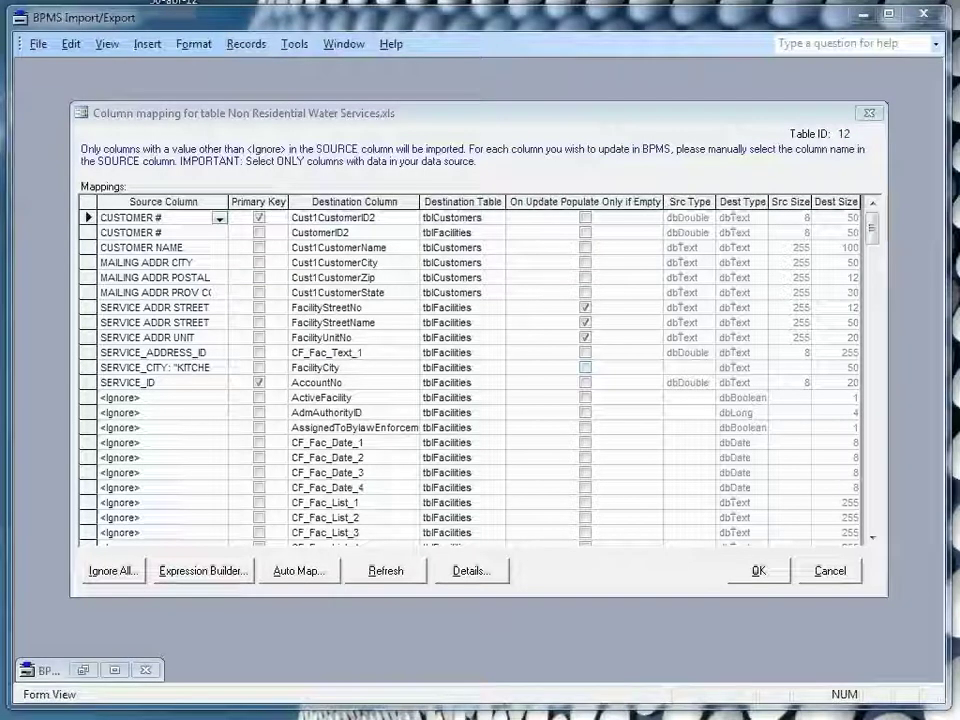
Step: Accept the column mappings, then validate and close the Import Services and Mailing Info package
click(755, 572)
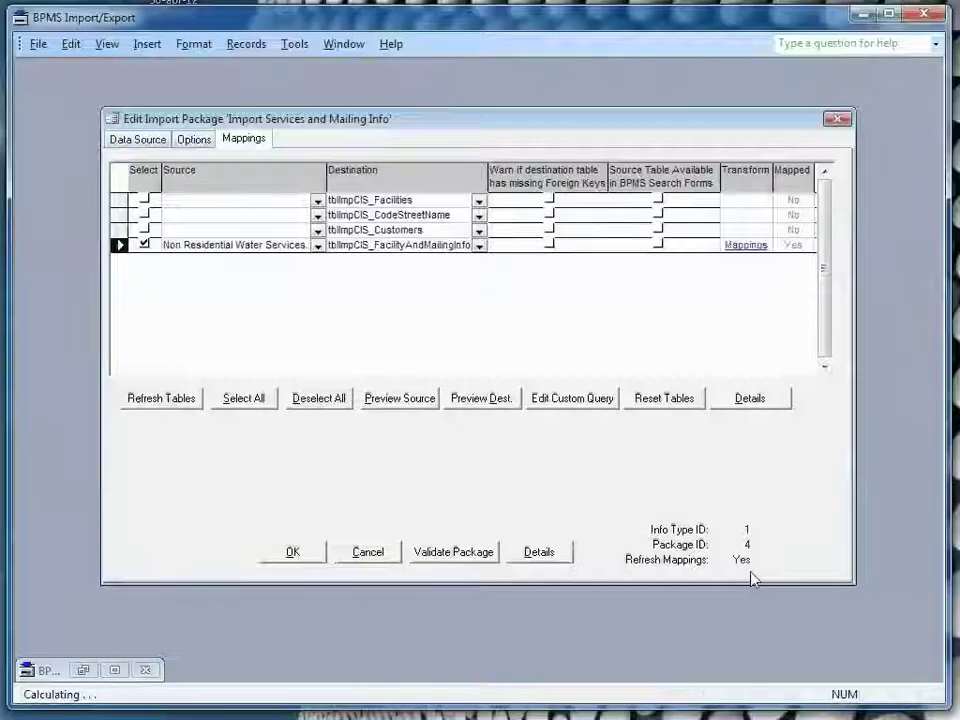
click(468, 558)
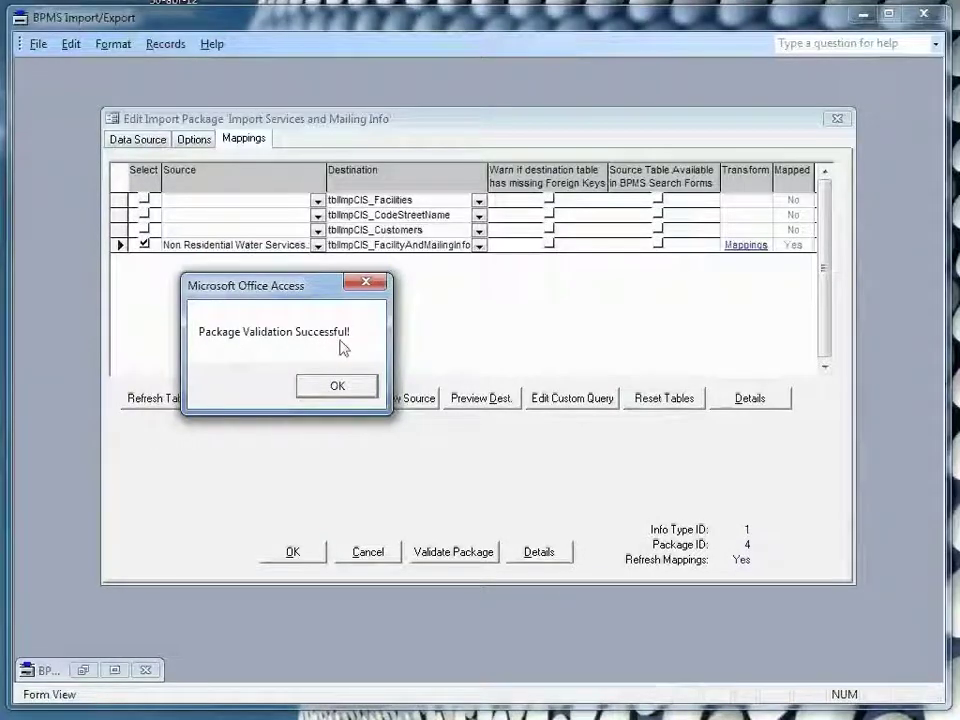
click(357, 389)
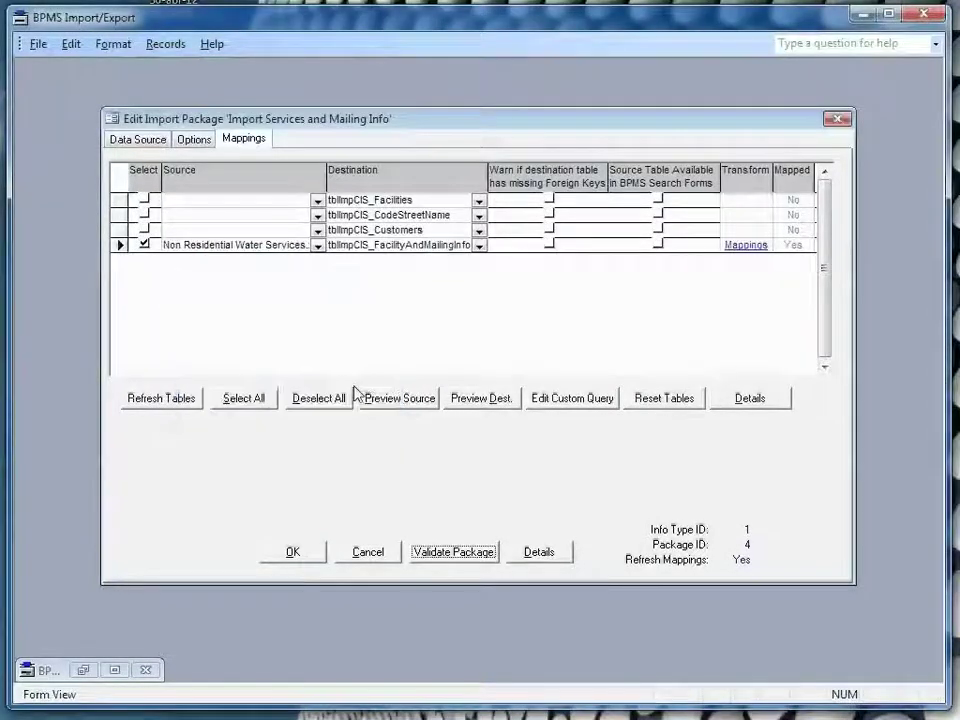
click(300, 553)
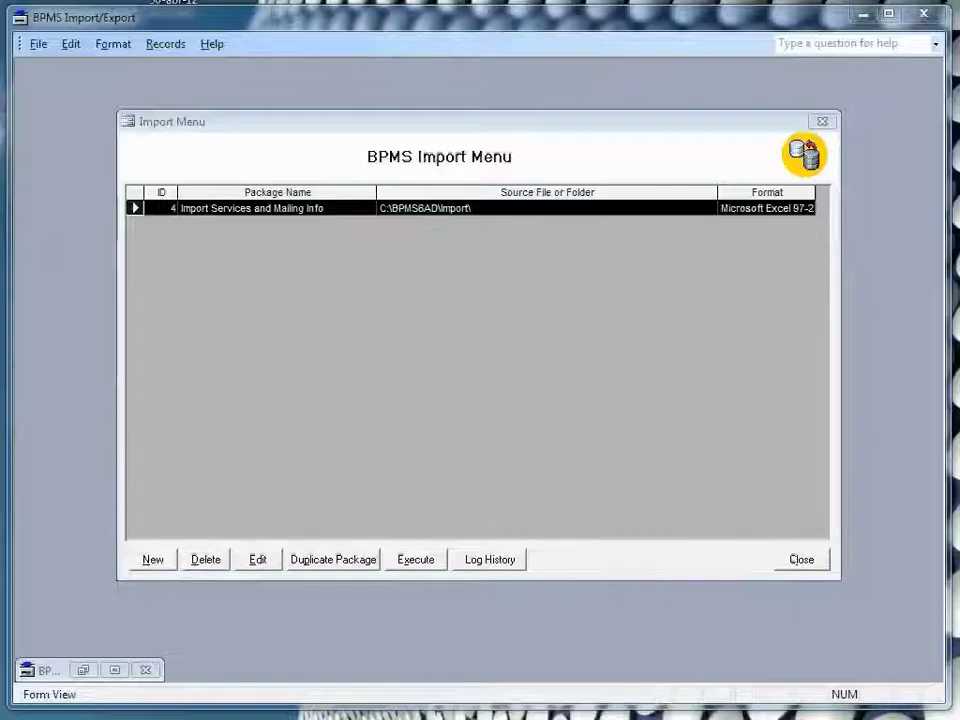
Step: Create a new import package with the Microsoft Excel 97-2003 file format
click(160, 562)
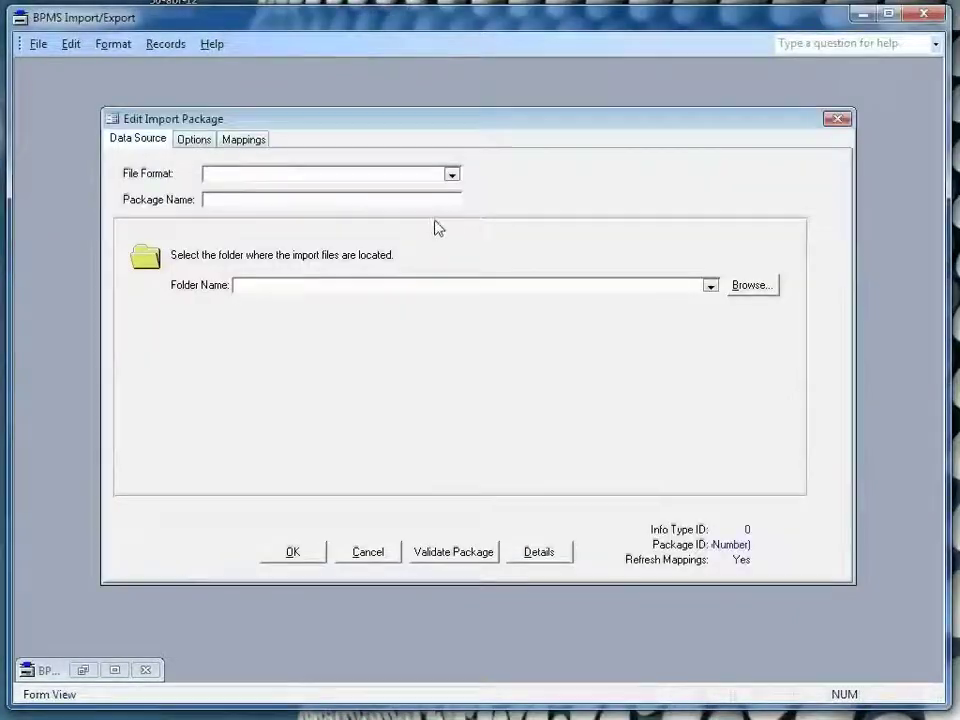
click(455, 175)
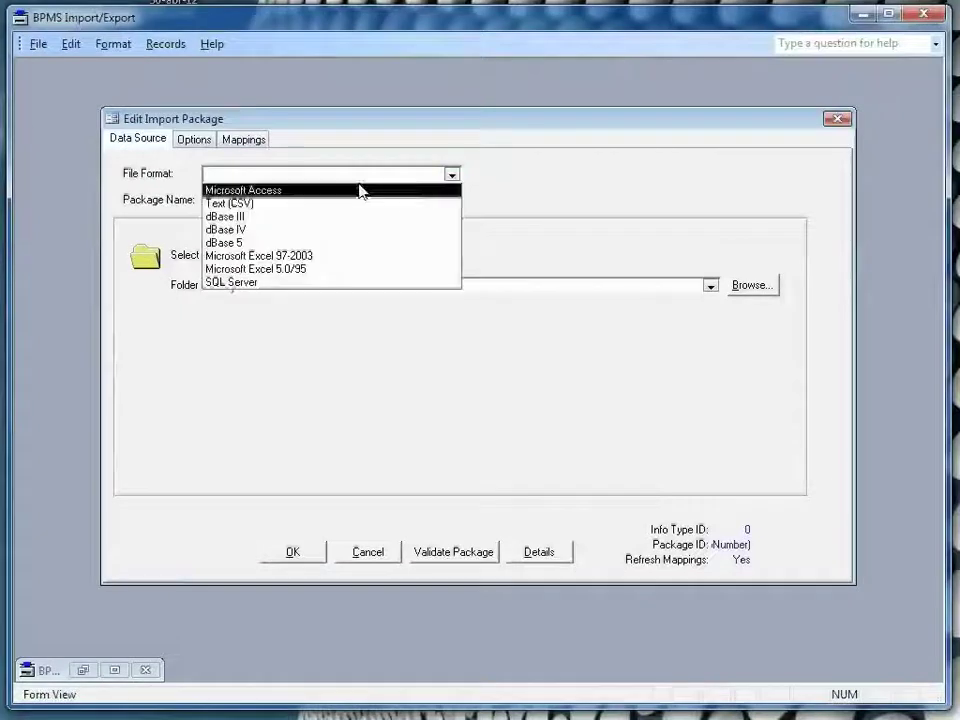
click(310, 258)
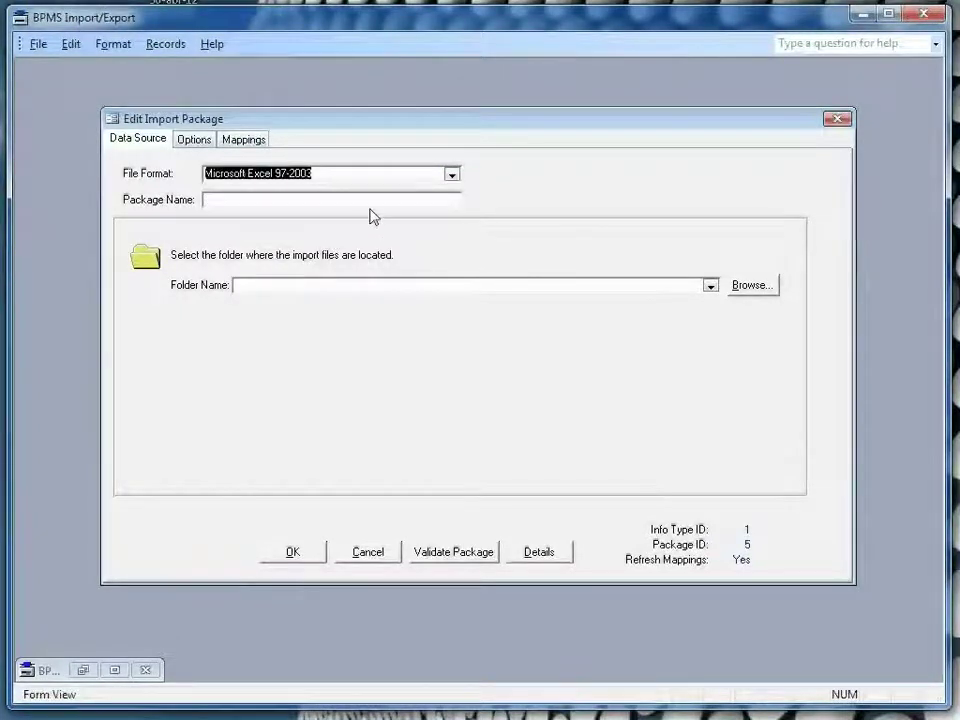
Step: Name the package Import Street Names and set its import folder to C:\BPMS6AD\Import\
click(383, 203)
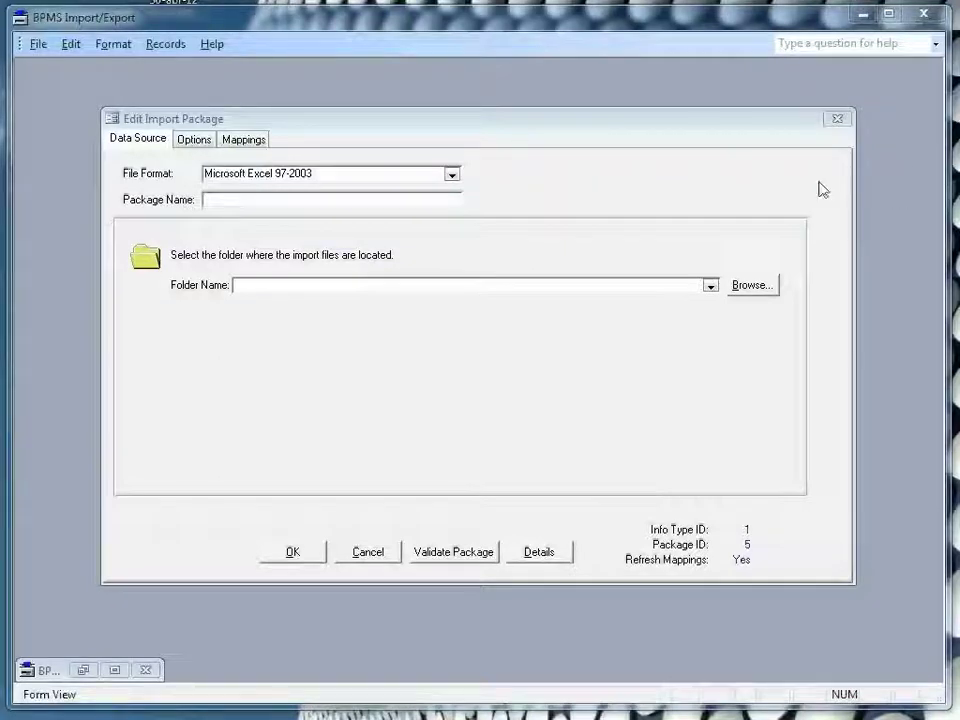
click(399, 202)
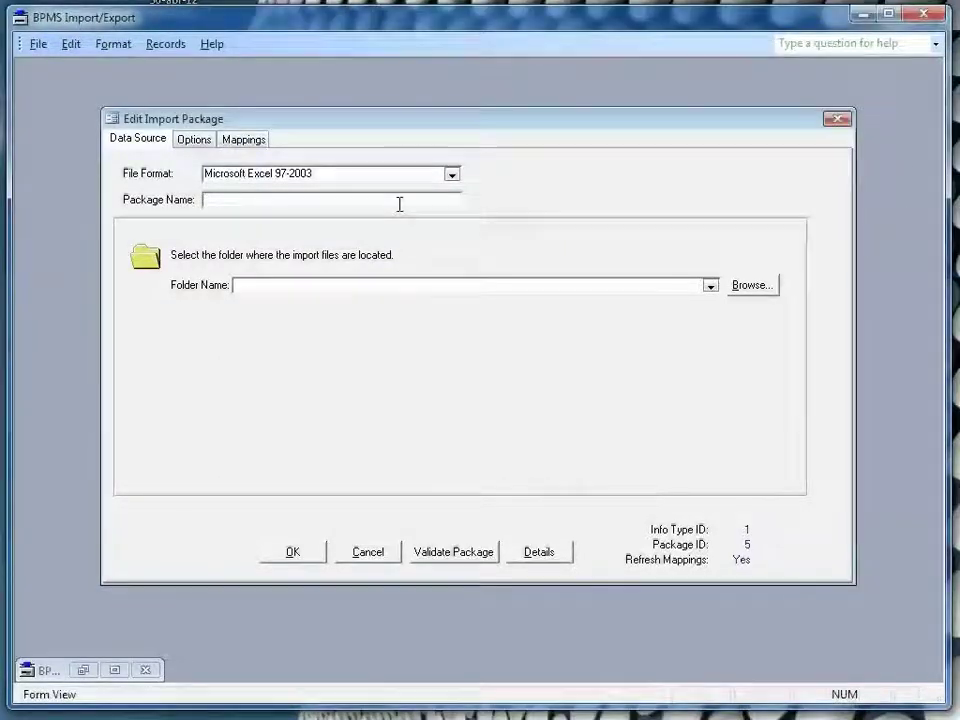
text(Import St)
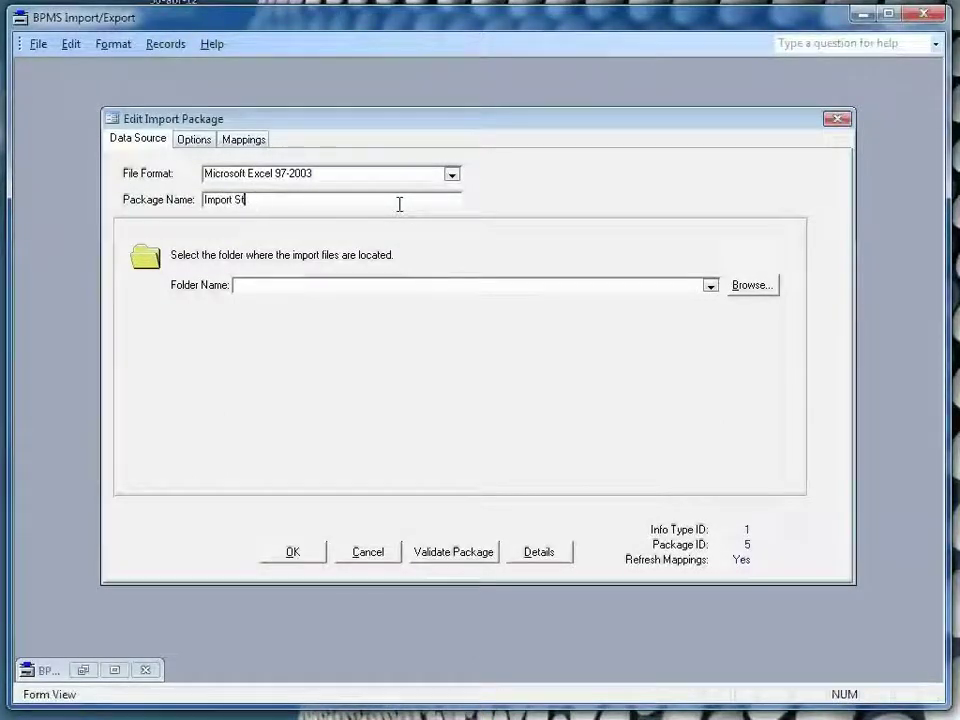
text( 5tereet )
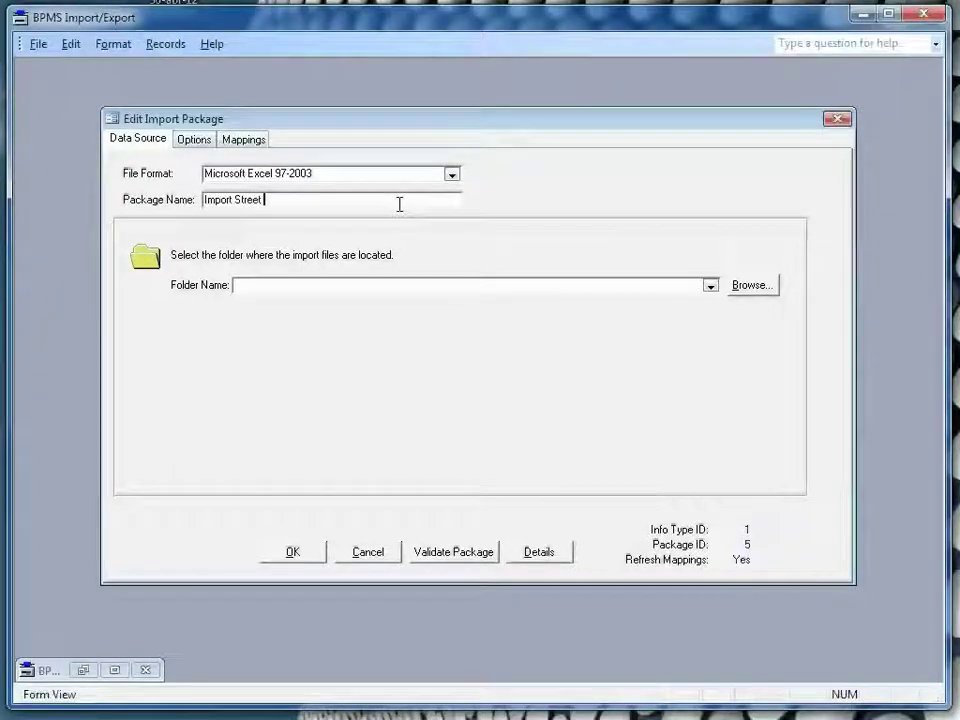
text(Names)
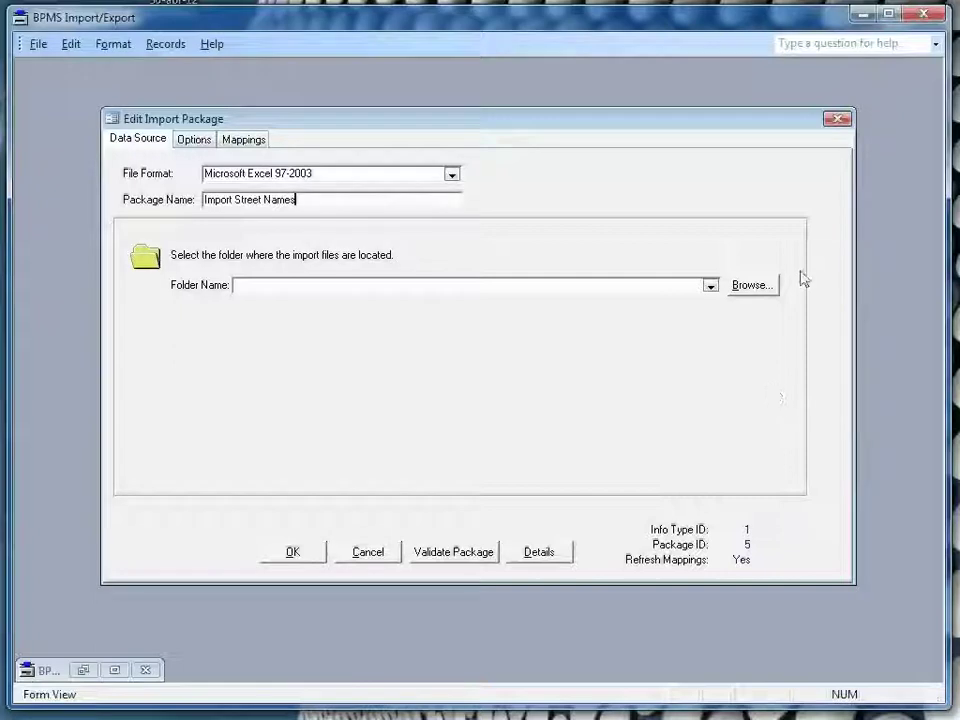
click(712, 288)
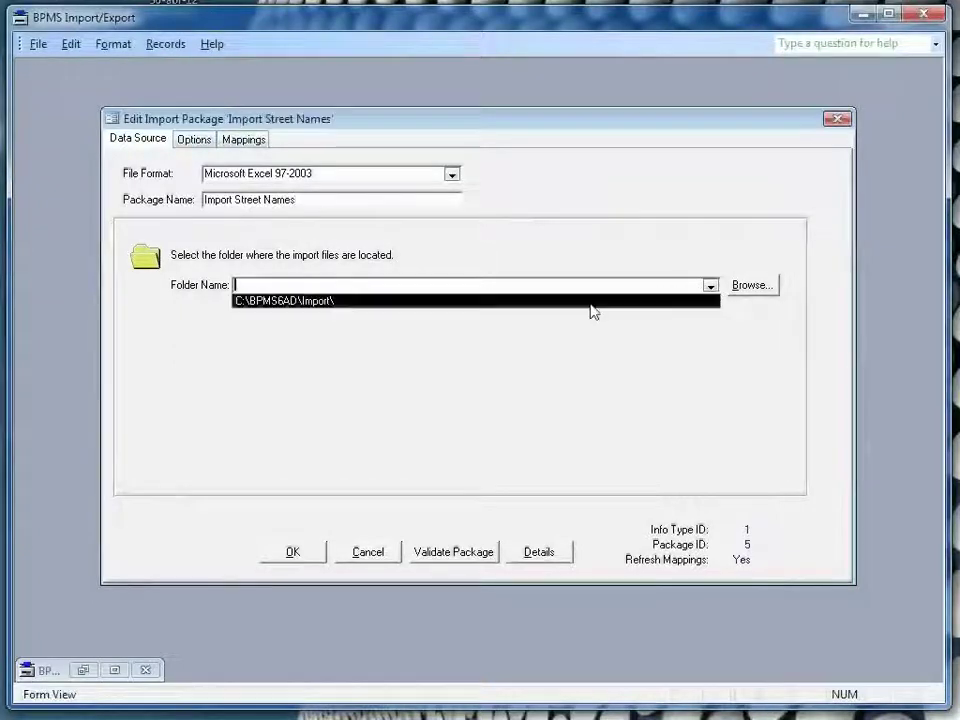
click(550, 304)
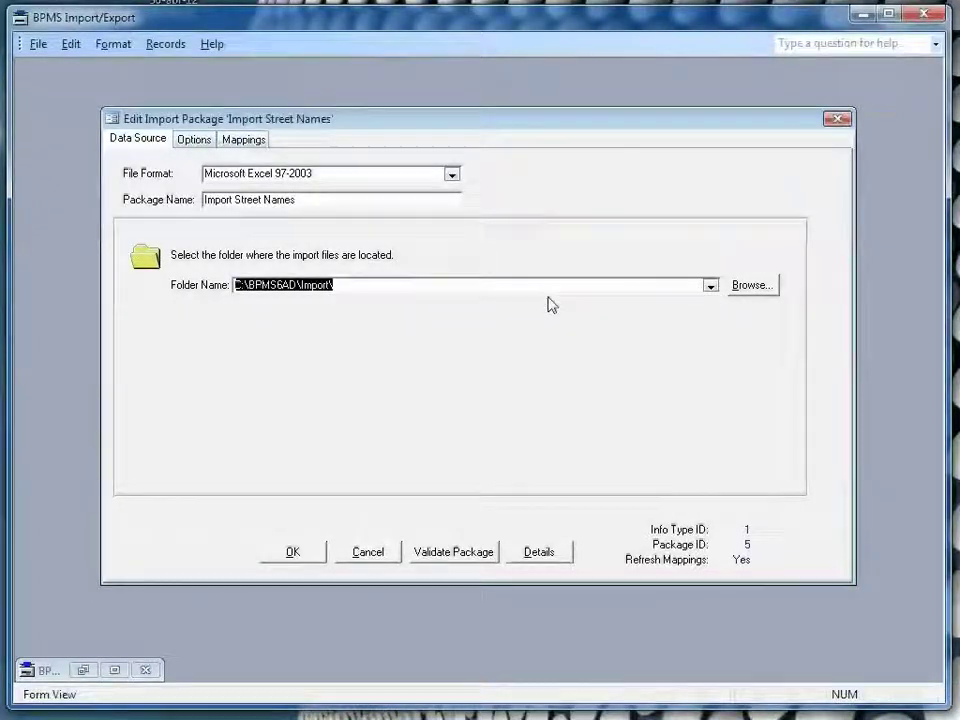
Step: Assign Street Names.xls as the source for tblImpCIS_CodeStreetName and open its column mappings without auto mapping
click(196, 142)
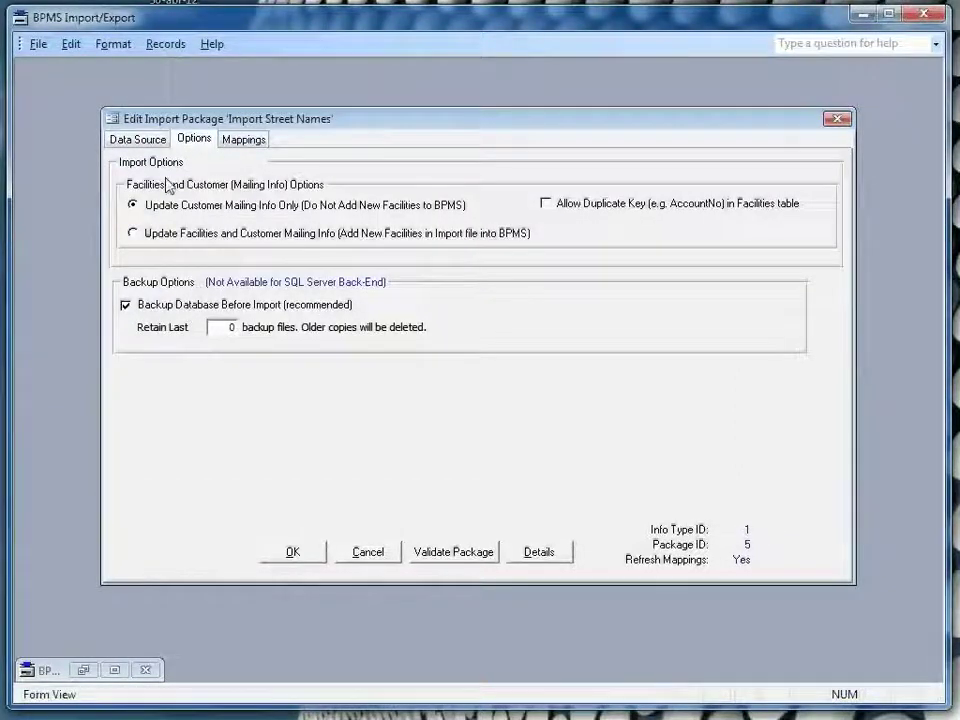
click(246, 146)
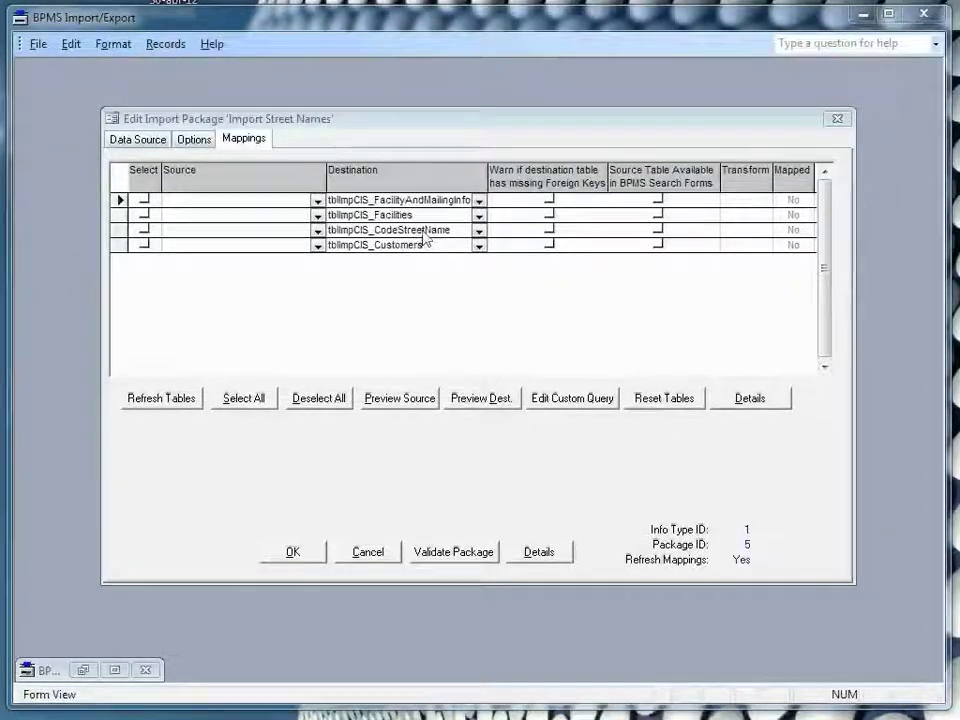
click(392, 230)
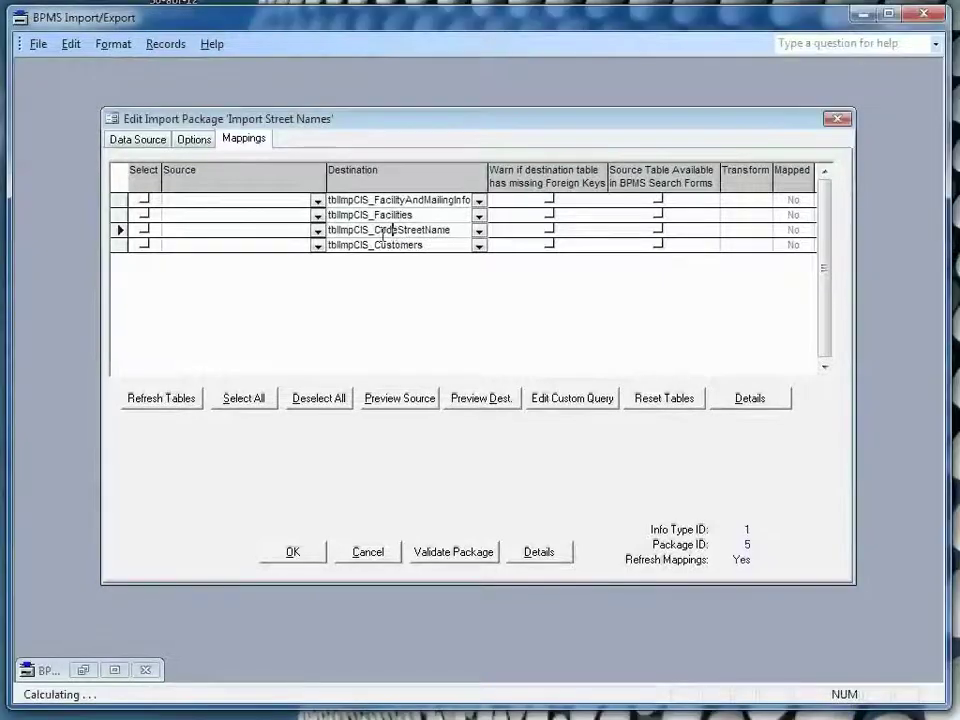
click(317, 230)
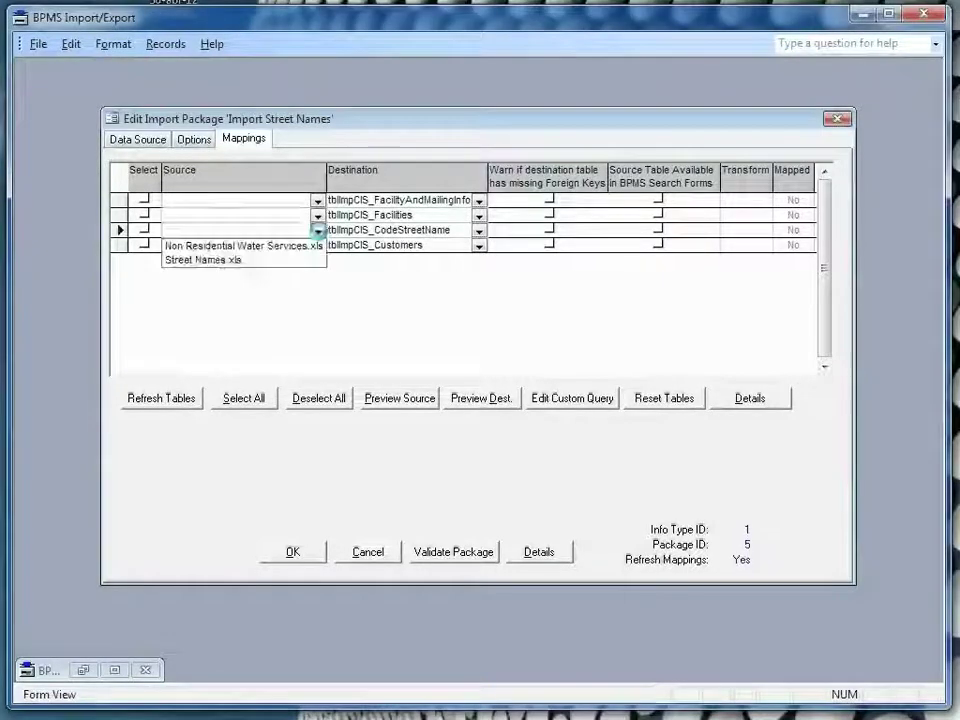
click(227, 261)
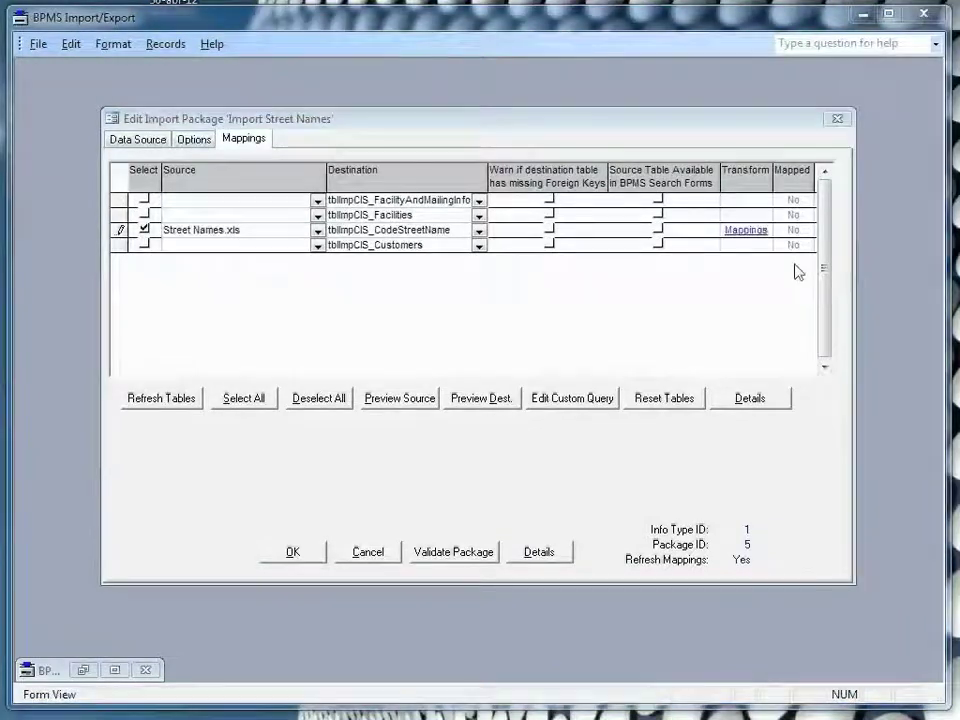
click(759, 233)
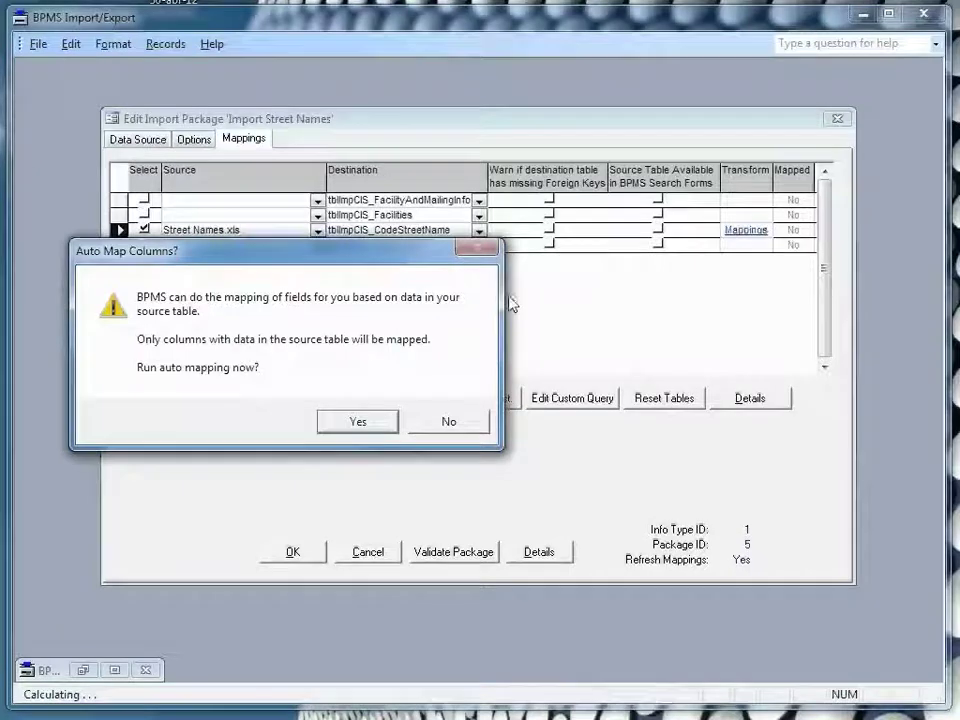
click(448, 421)
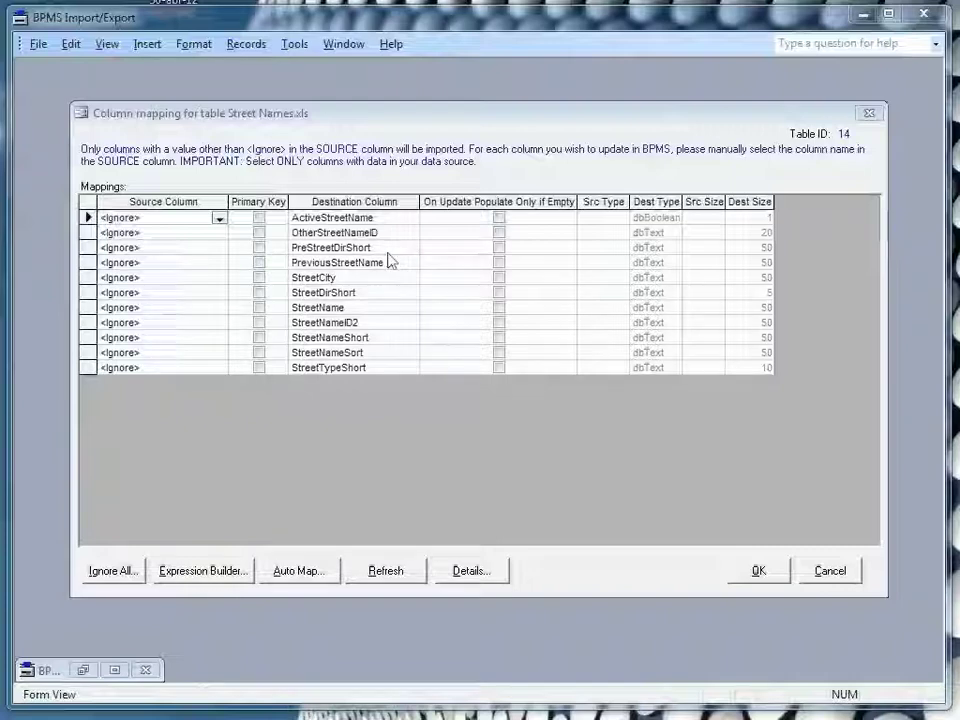
Step: Map the Street Name source column to the StreetName destination column and accept the mapping without a primary key
click(292, 307)
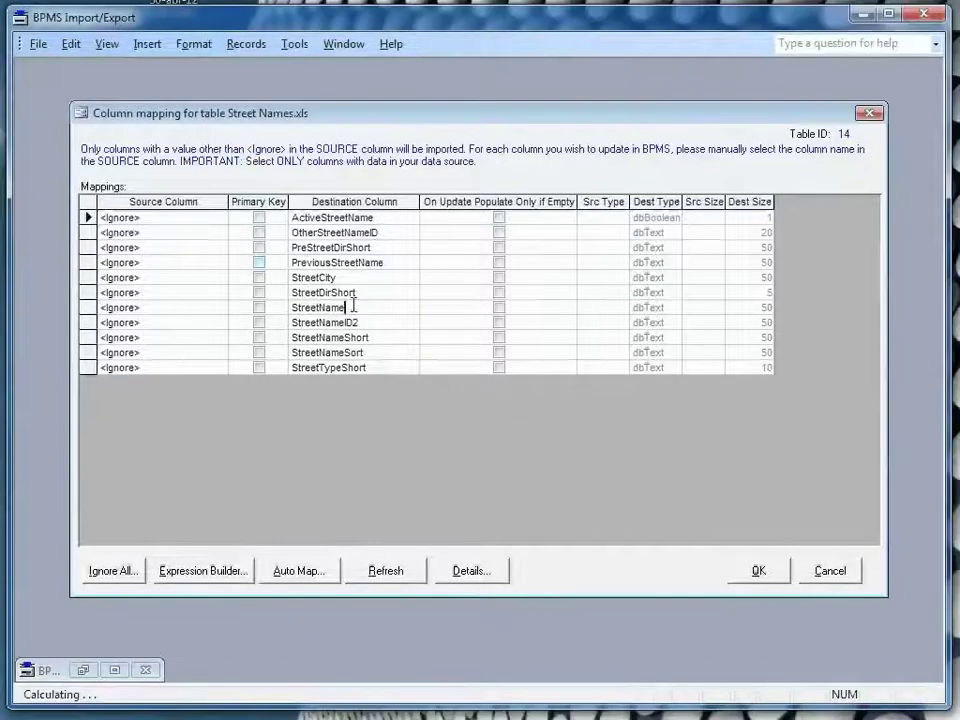
click(220, 310)
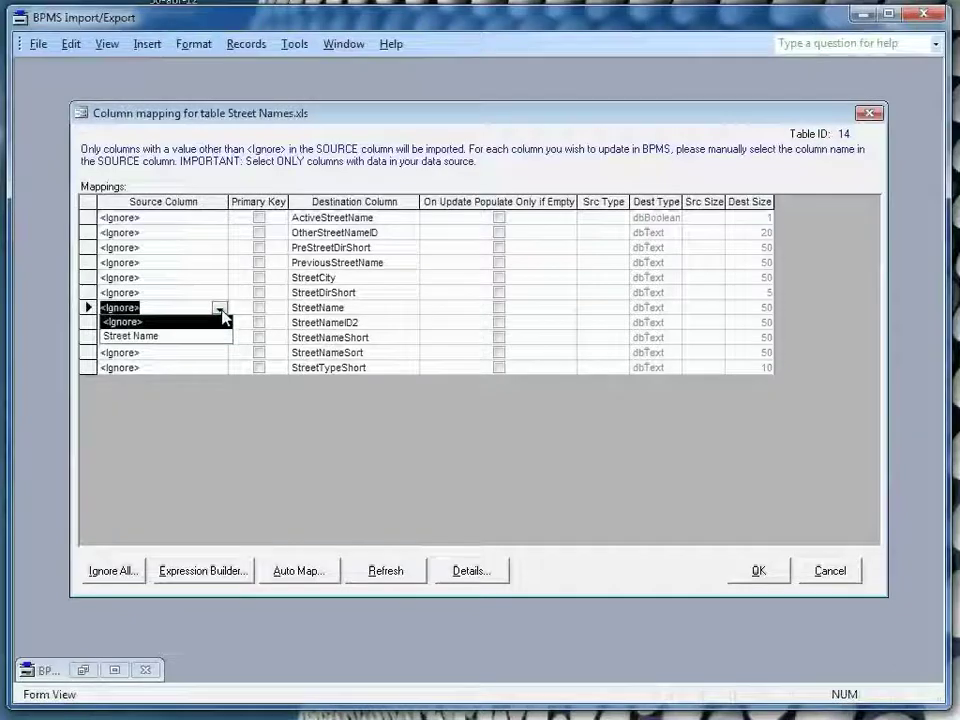
click(189, 336)
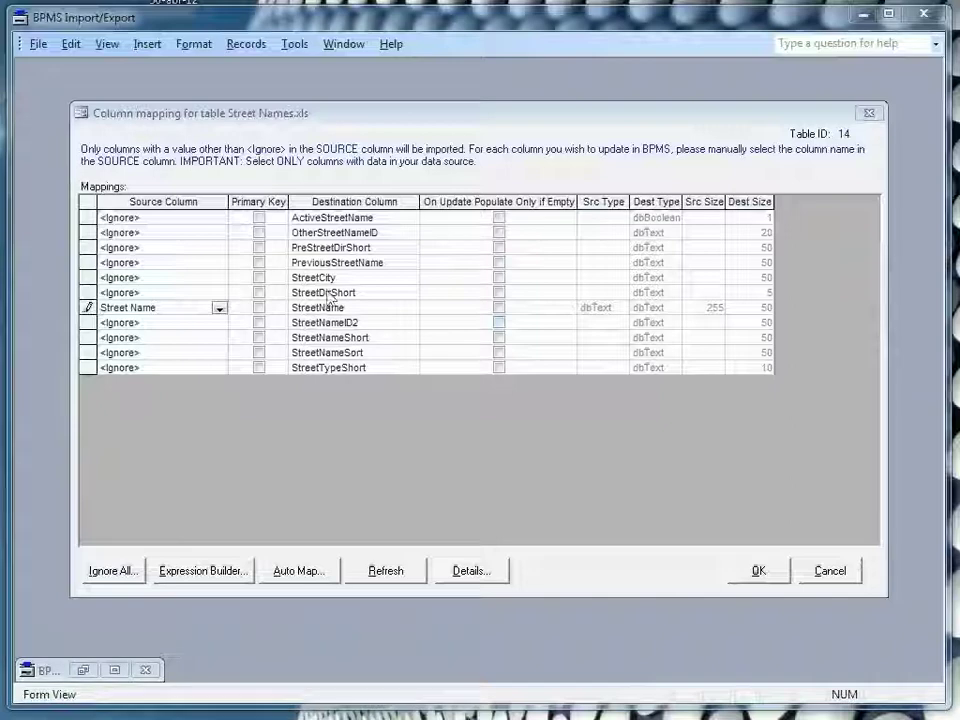
click(760, 578)
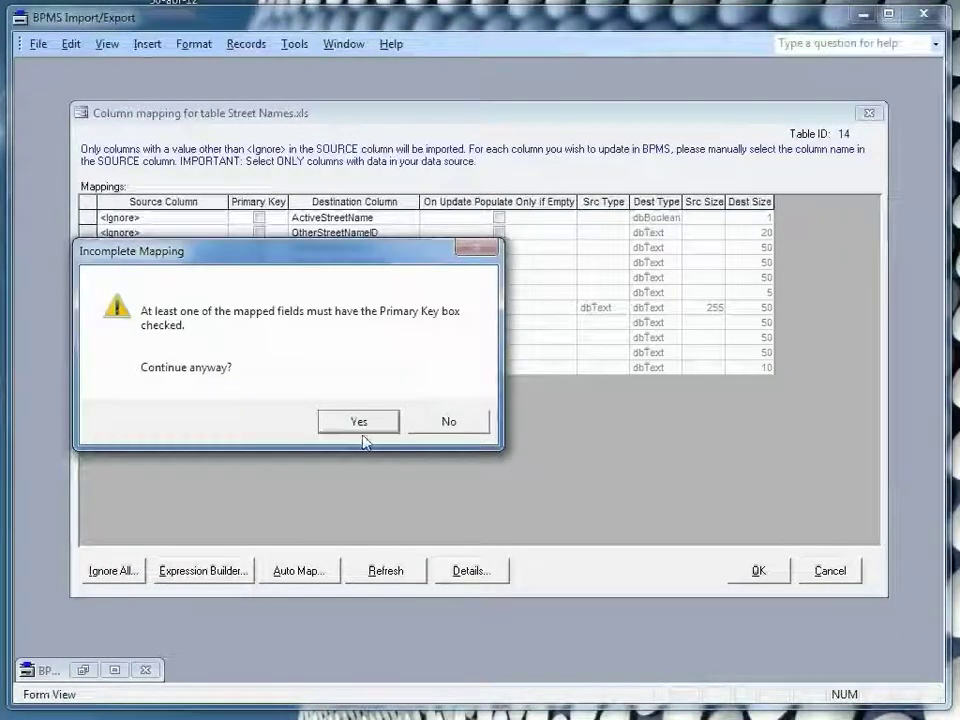
click(360, 423)
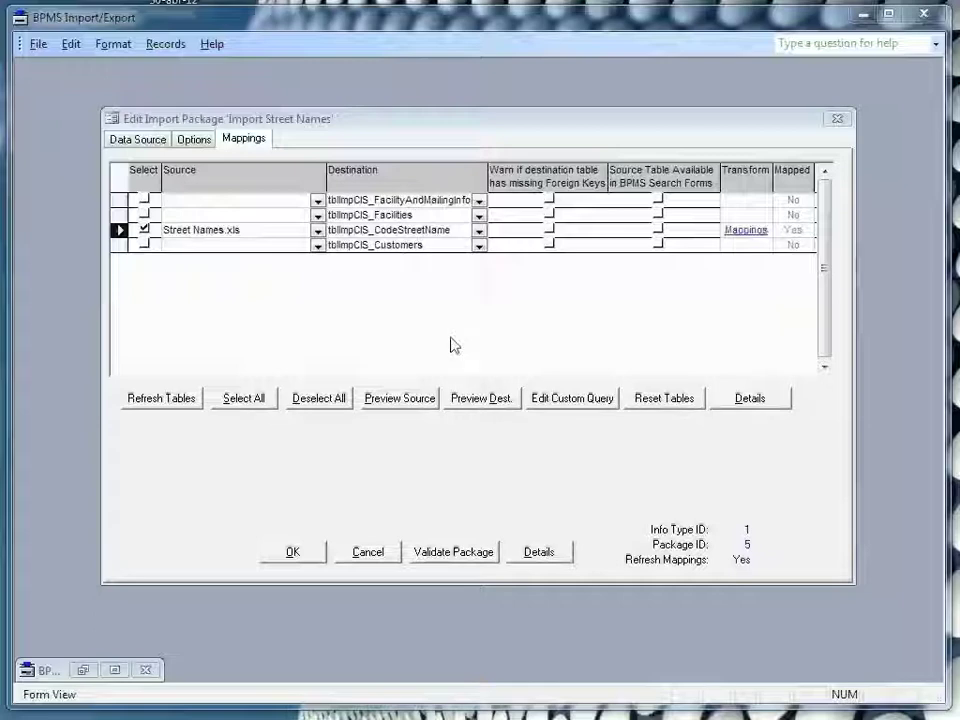
Step: Reopen the Street Names.xls column mappings, mark the StreetName mapping as the primary key, and accept the change
click(750, 230)
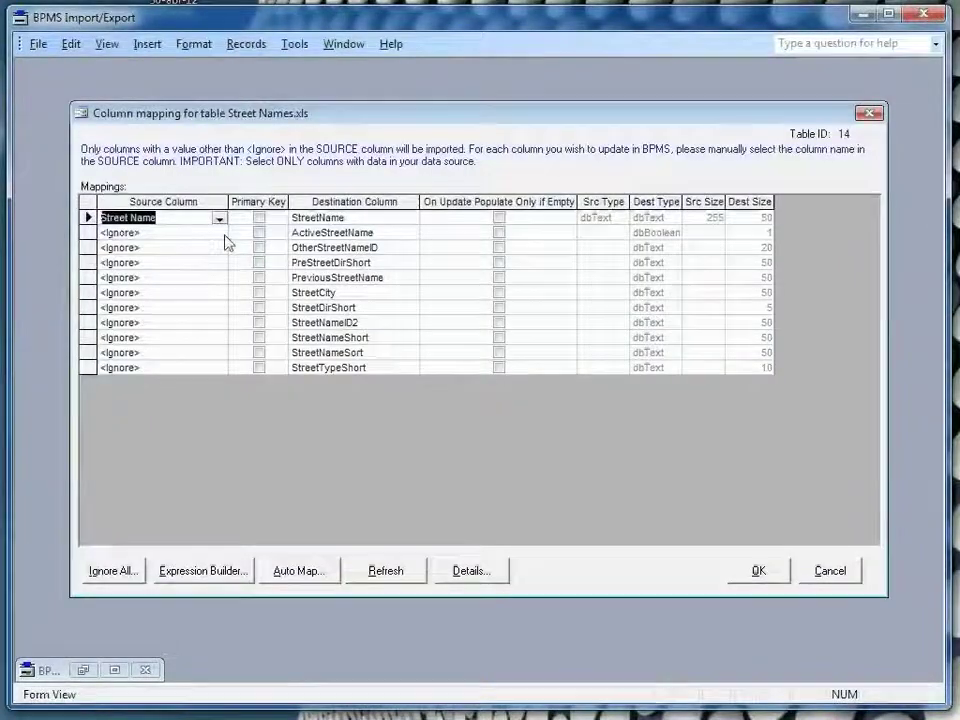
click(259, 217)
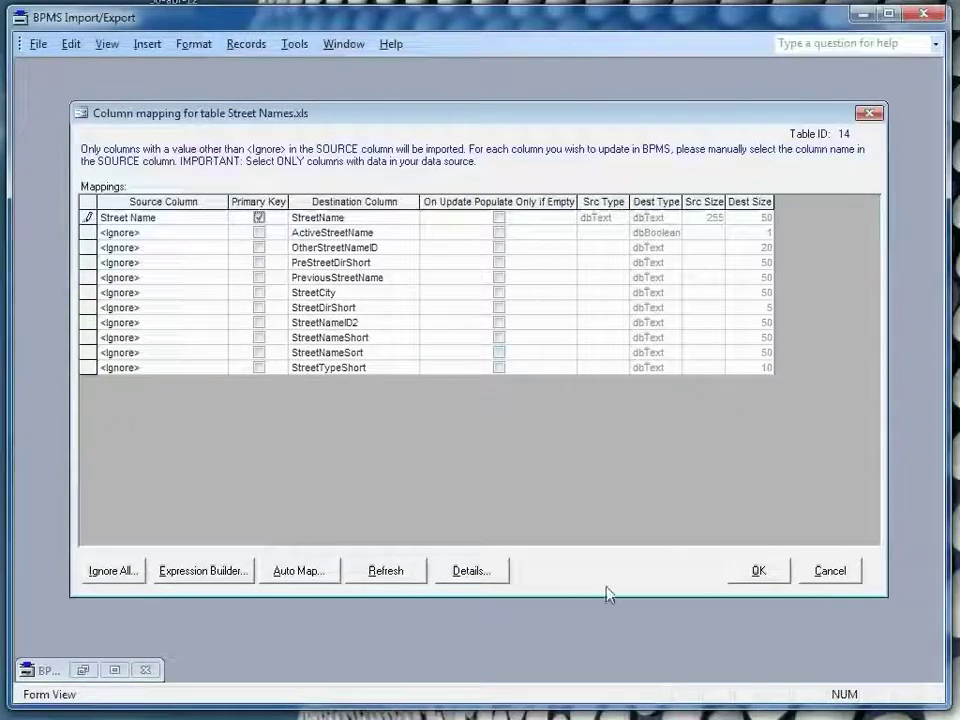
click(752, 572)
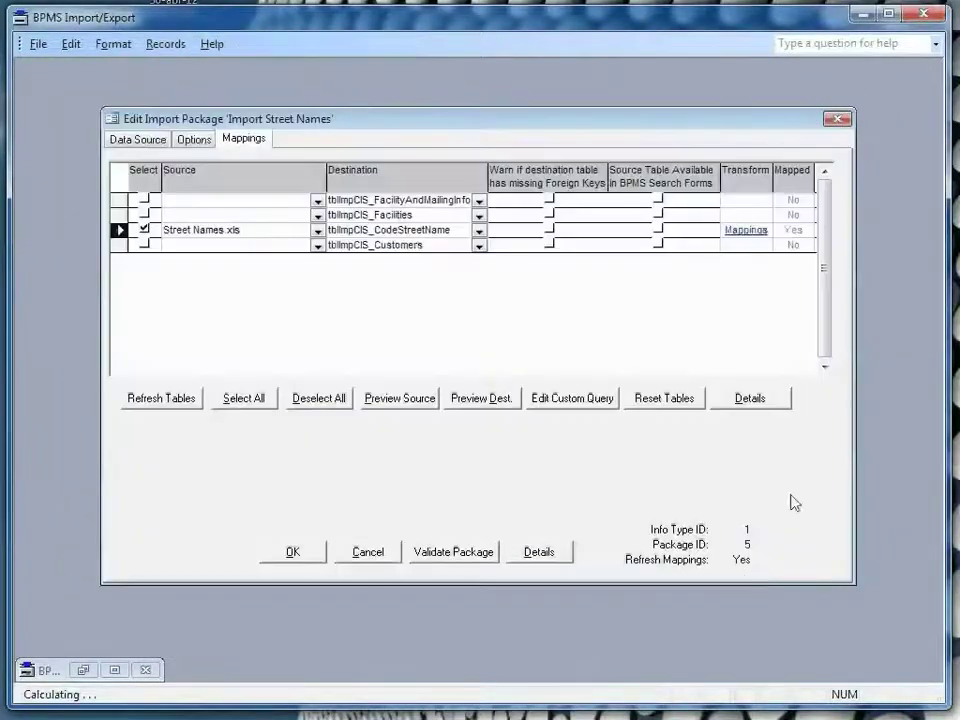
Step: Validate the Import Street Names package and save it
click(420, 553)
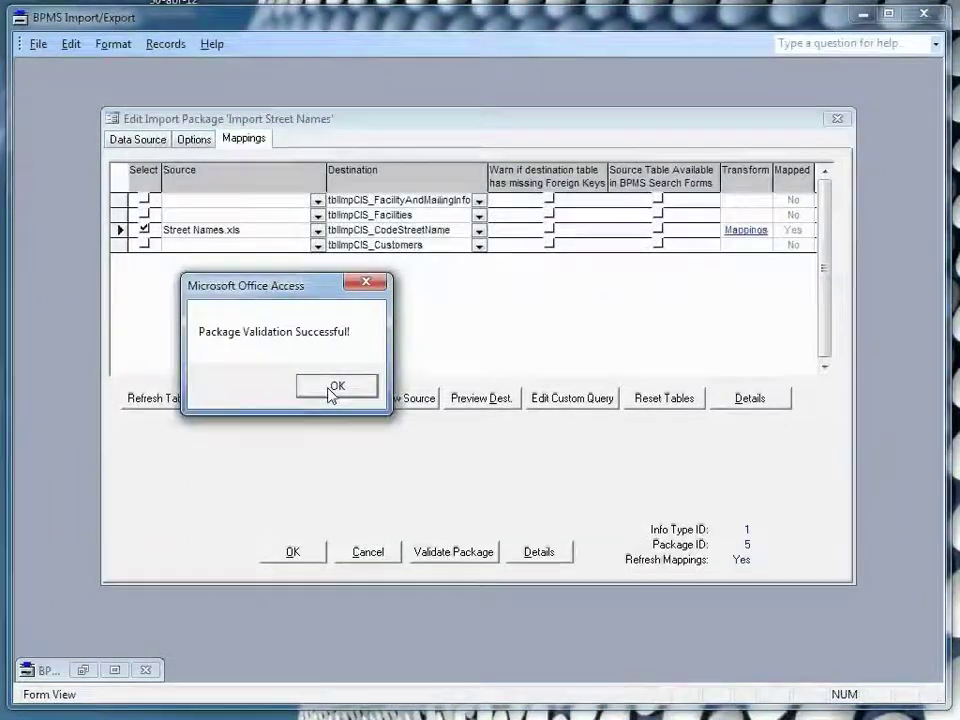
click(335, 387)
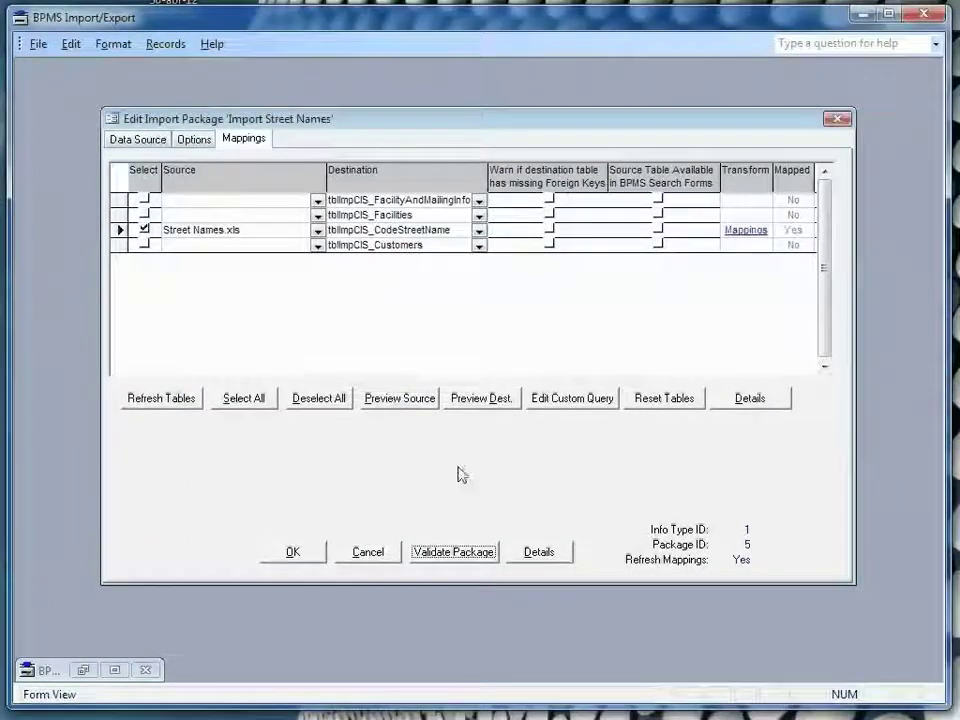
click(294, 553)
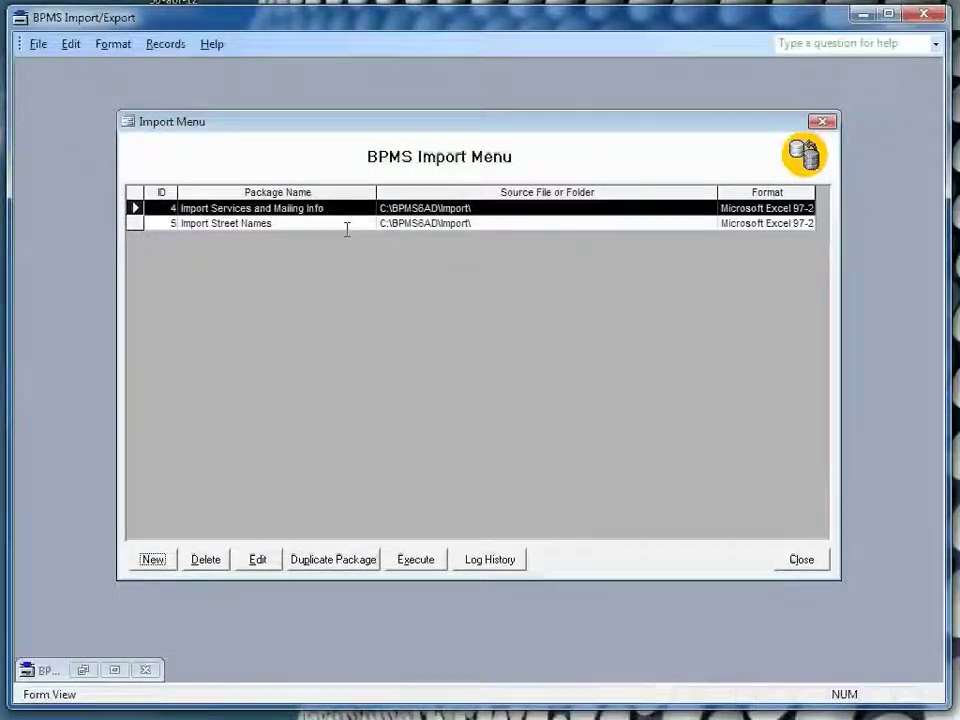
Step: Execute the Import Street Names package with Update and Add, duplicate keys disallowed and the option changes saved, closing the import windows when done
click(397, 284)
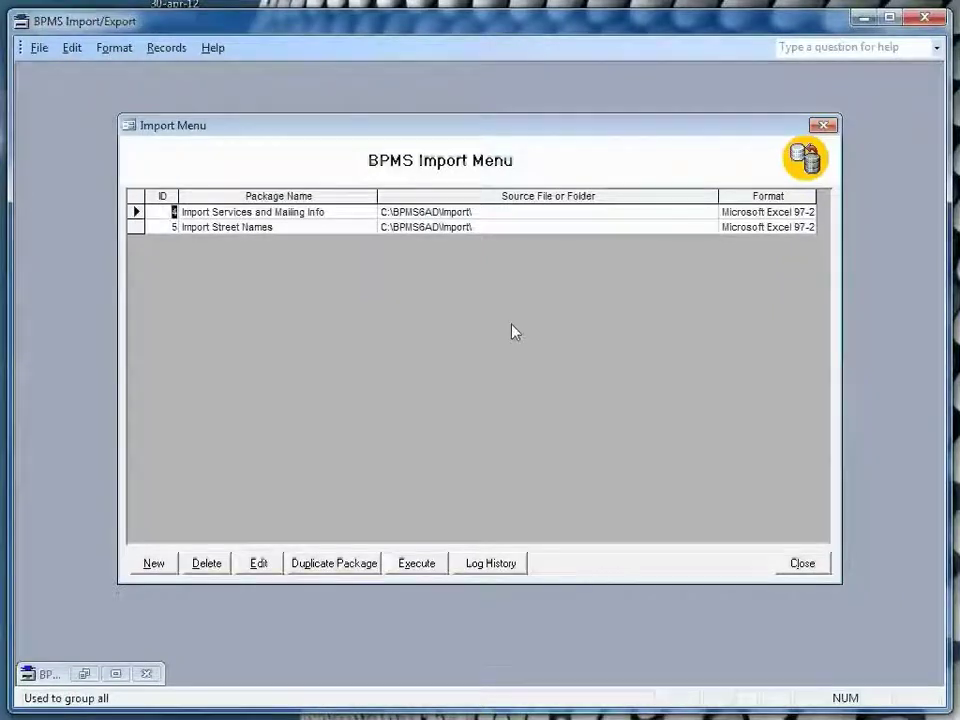
click(291, 227)
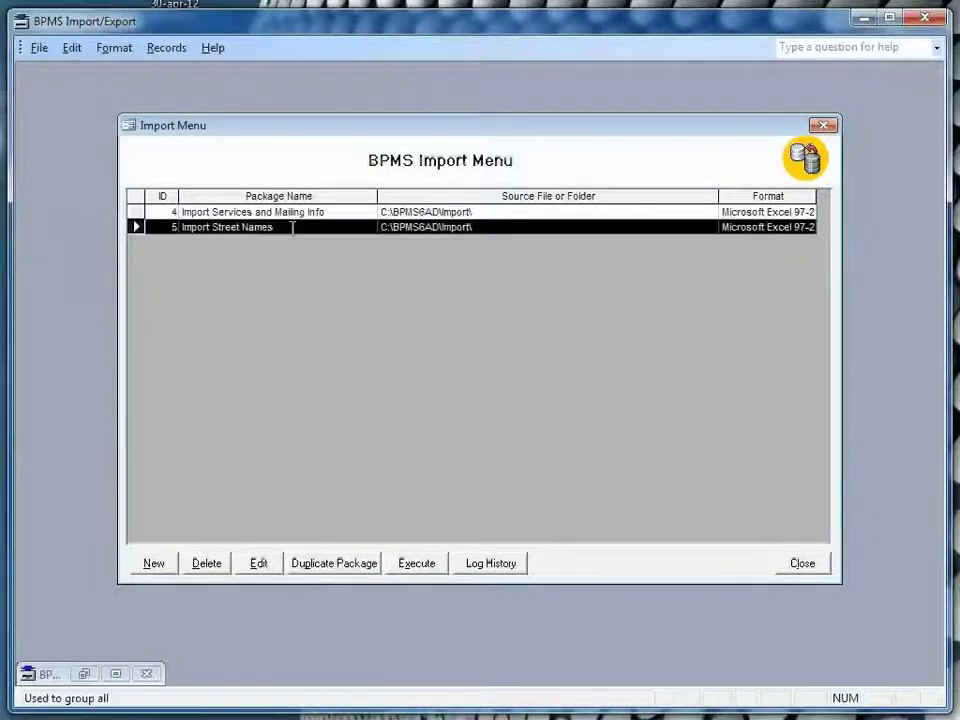
click(430, 568)
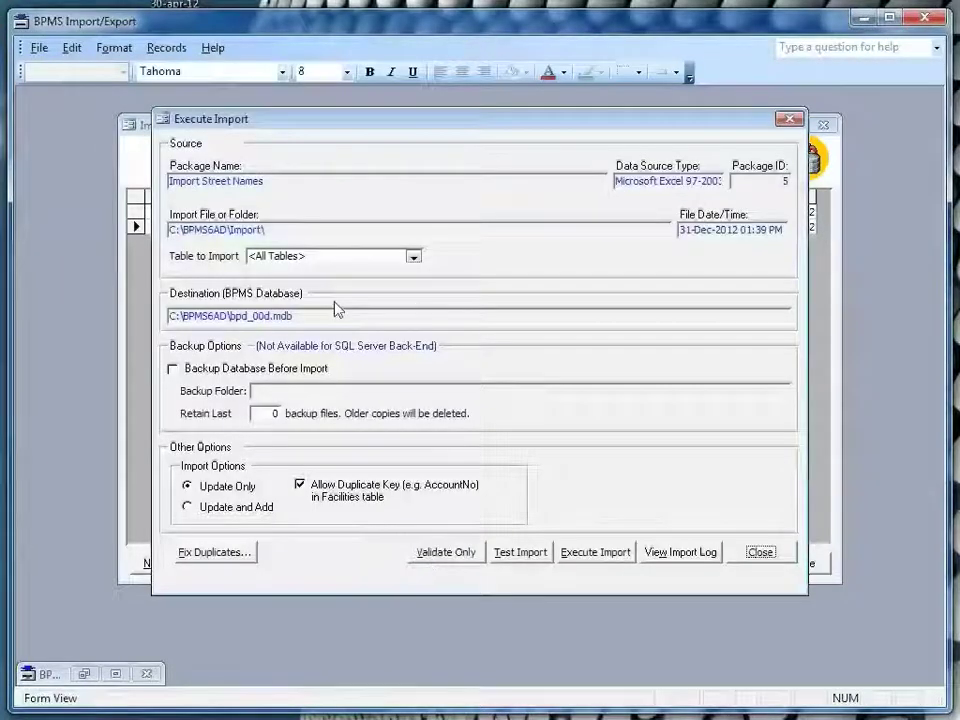
click(252, 512)
click(309, 497)
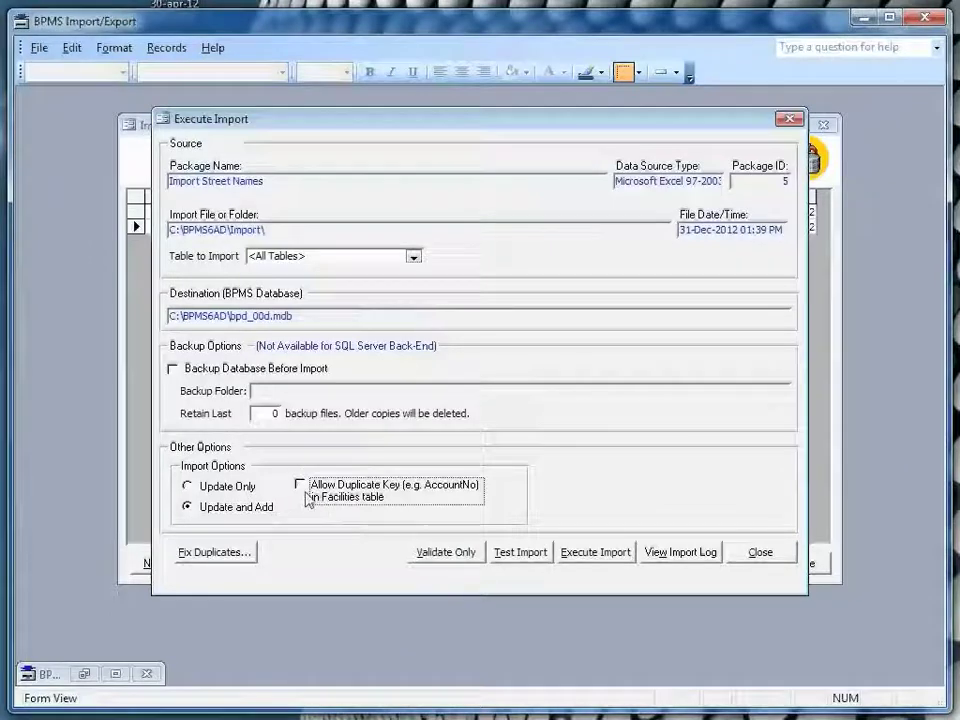
click(614, 561)
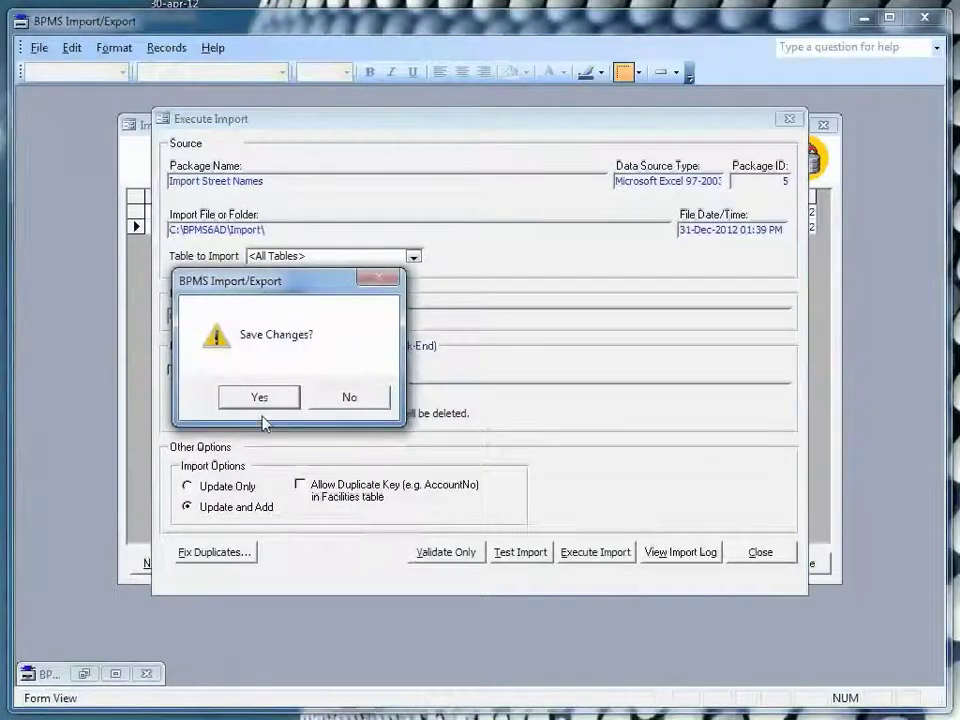
click(261, 401)
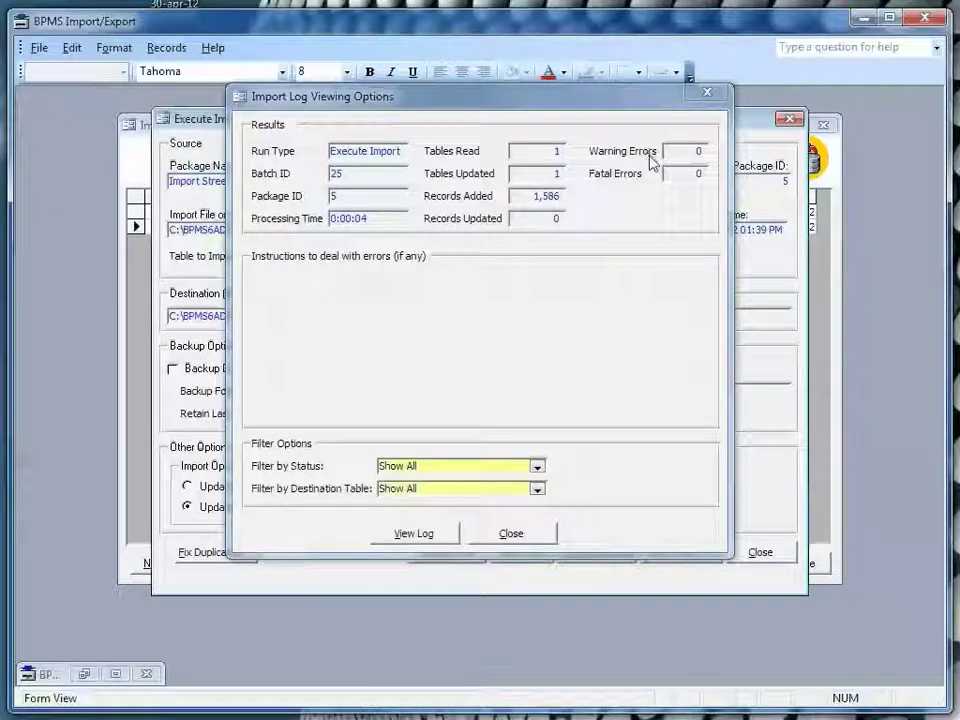
click(513, 533)
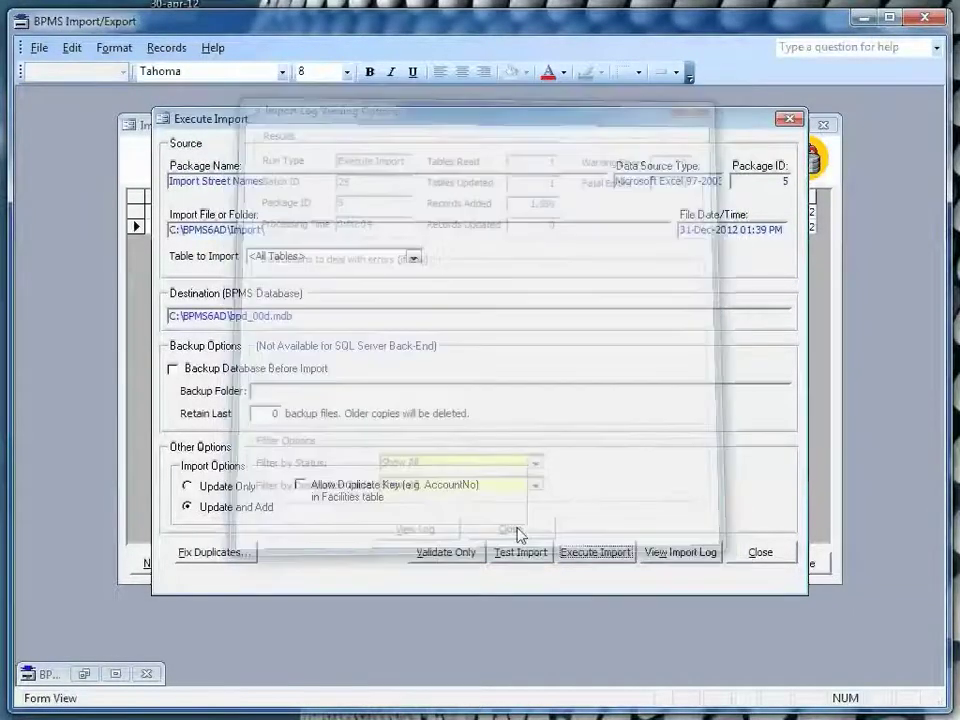
click(761, 555)
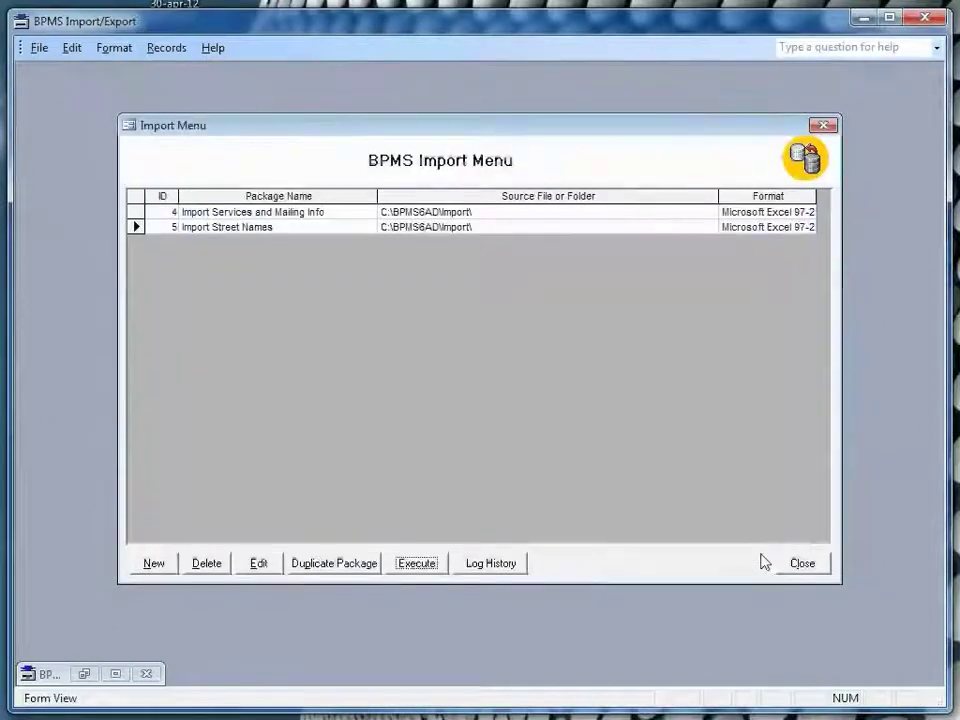
Step: Execute the Import Services and Mailing Info package with its existing options and close the import log and execution windows
click(438, 211)
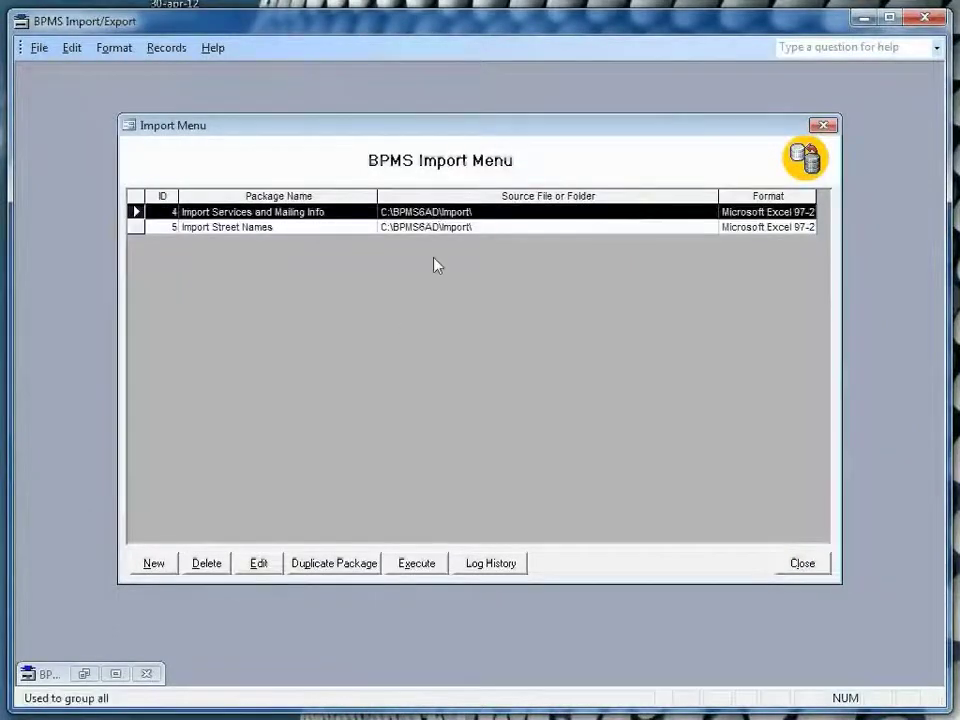
click(430, 567)
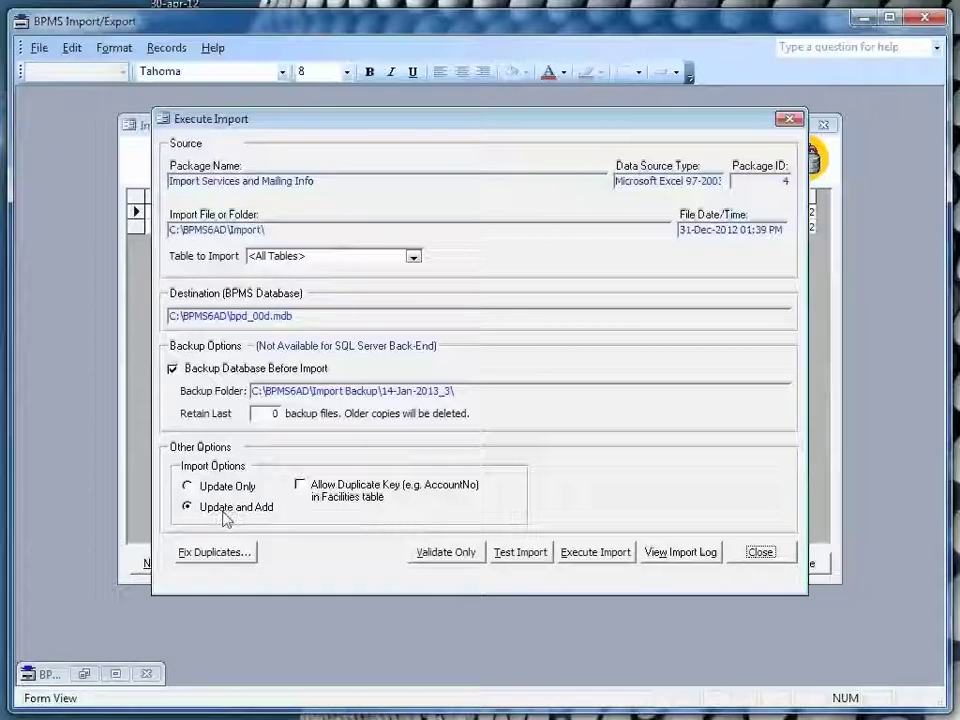
click(596, 553)
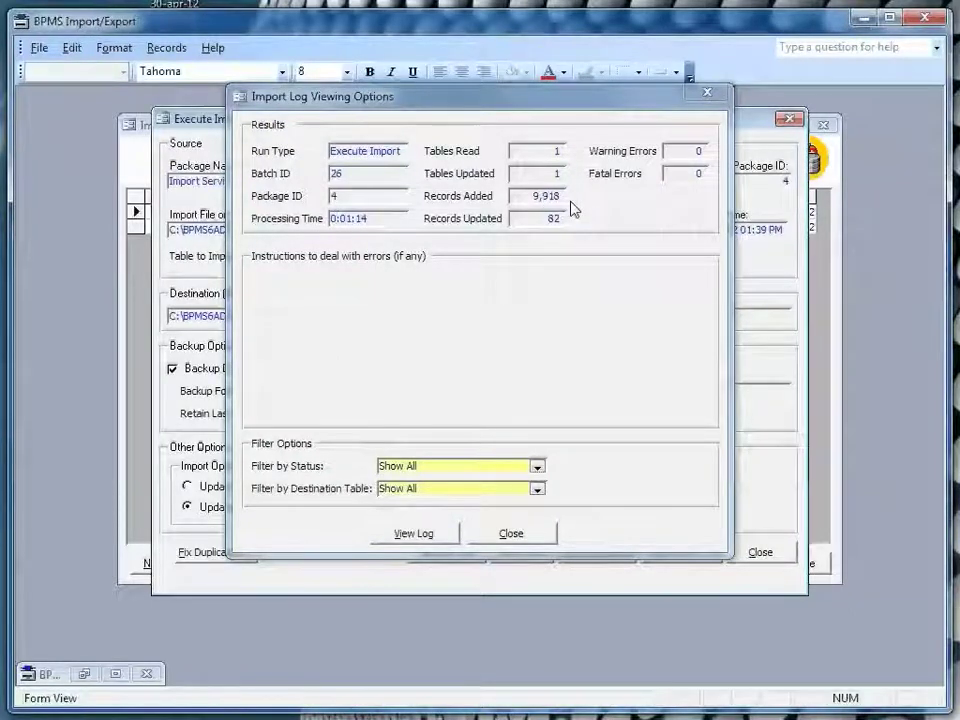
click(531, 537)
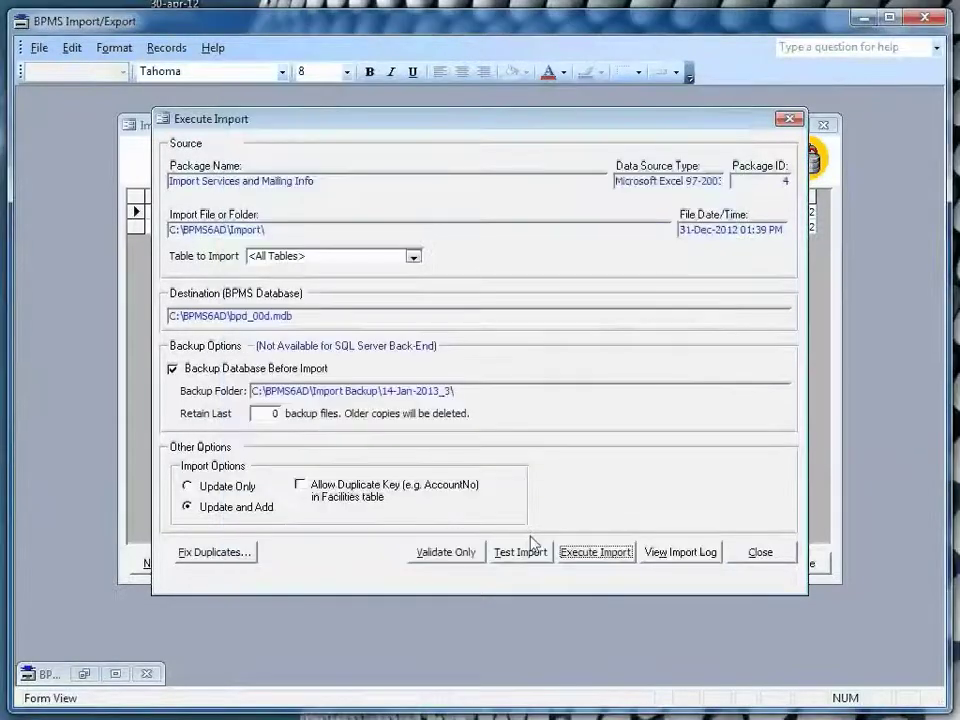
click(762, 554)
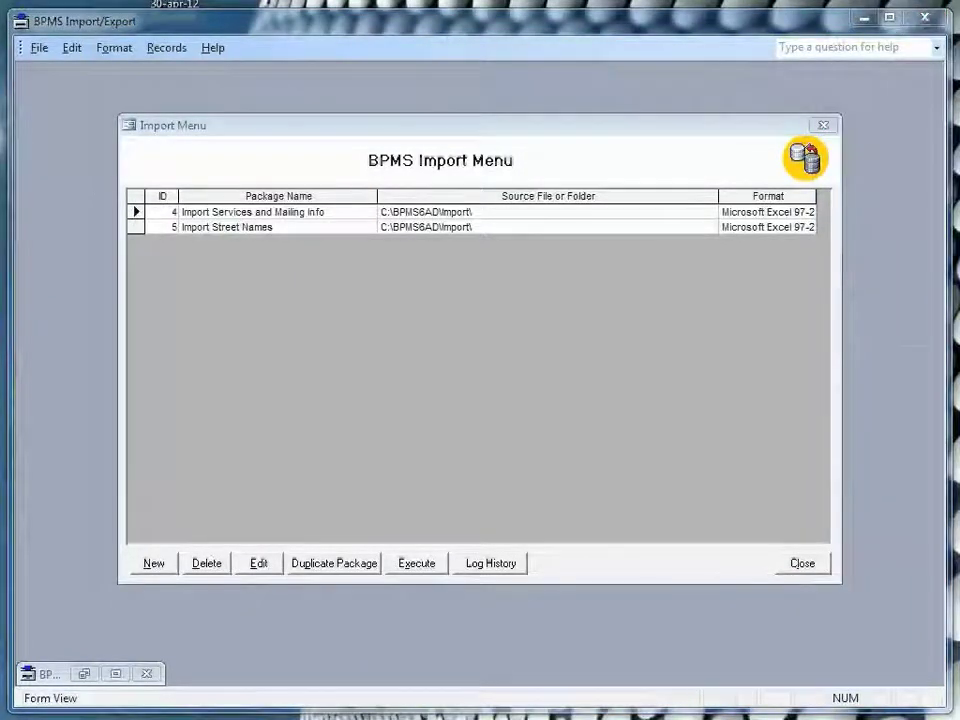
Step: Exit BPMS Import/Export and open the main BPMS application without running the reminder
click(925, 18)
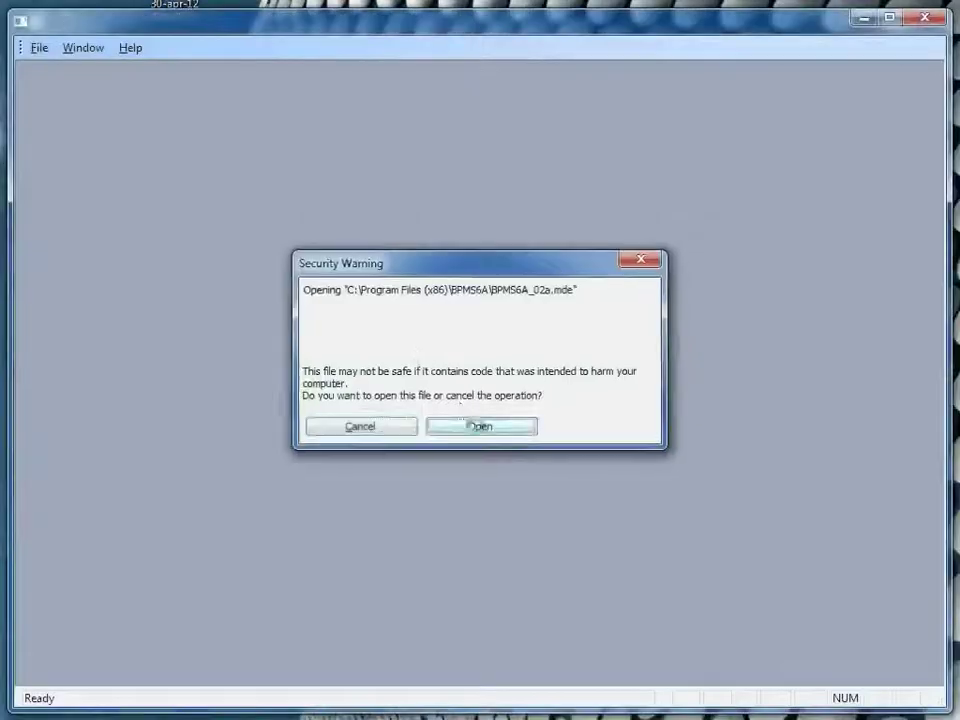
click(480, 424)
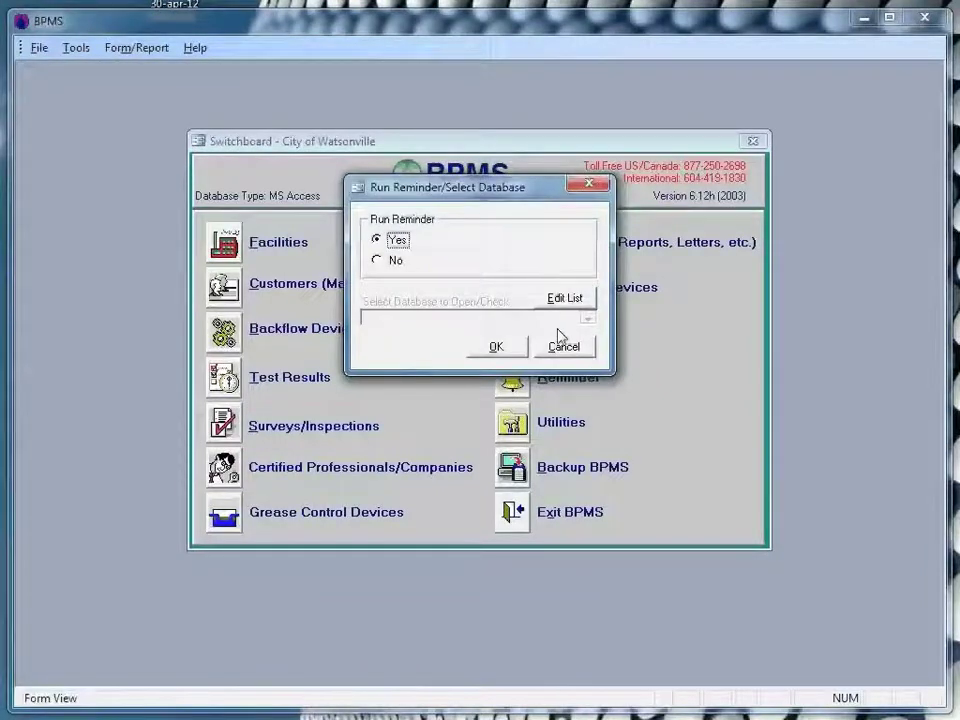
click(562, 346)
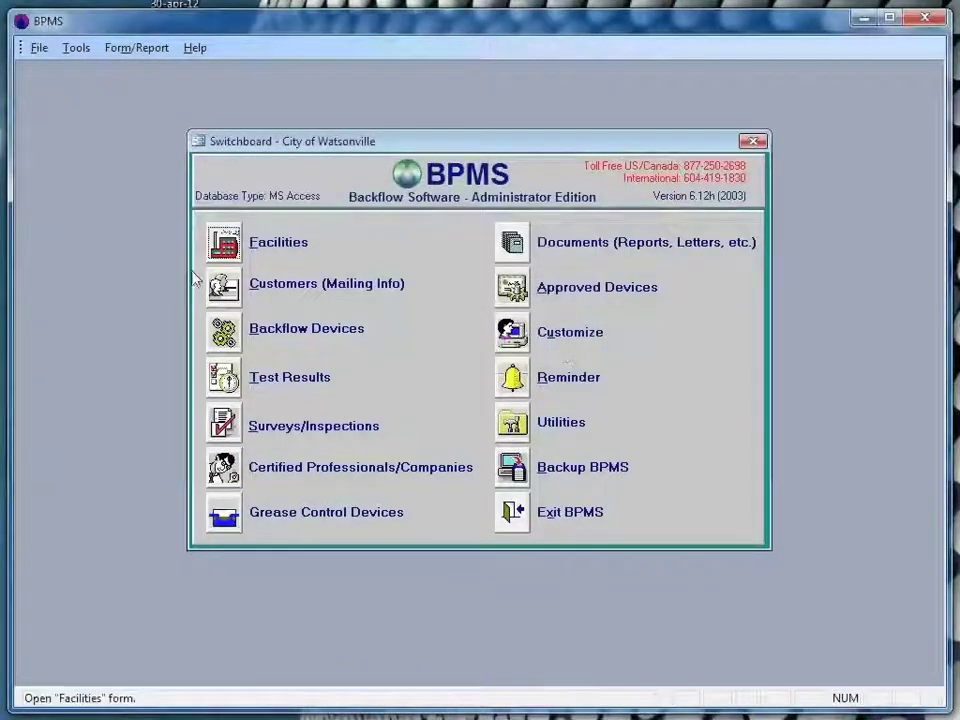
Step: Examine the imported record in the Customers form and browse the Facilities records through record 21
click(223, 286)
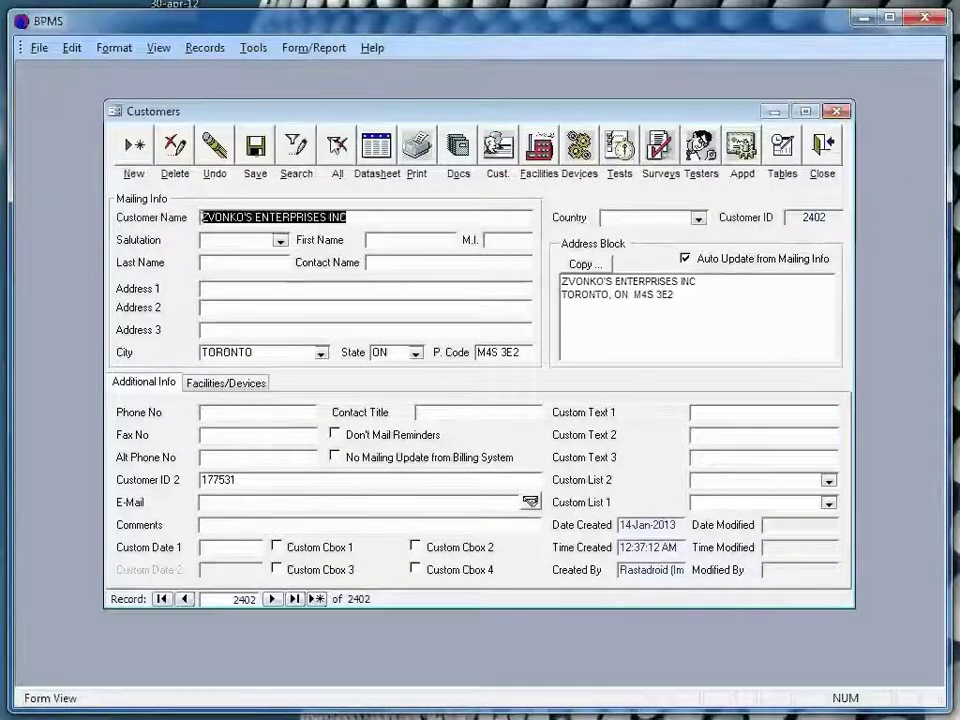
click(822, 147)
click(229, 245)
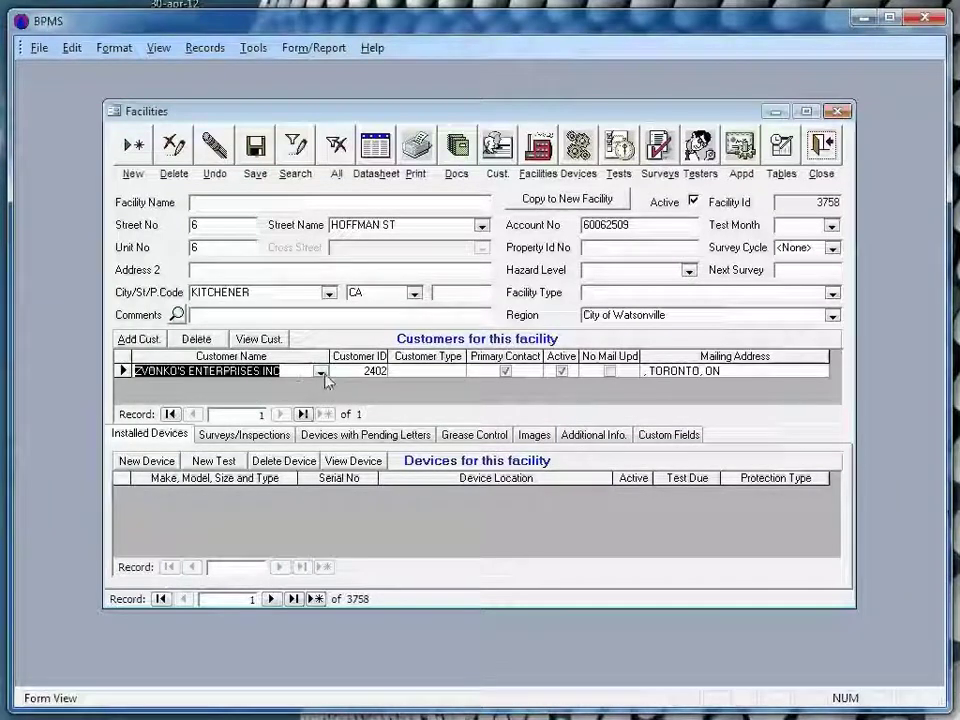
click(271, 599)
click(271, 599)
click(271, 599)
click(271, 599)
click(271, 599)
click(271, 599)
click(271, 599)
click(271, 599)
click(271, 599)
click(271, 599)
click(271, 599)
click(271, 599)
click(271, 599)
click(271, 599)
click(271, 599)
click(271, 599)
click(271, 599)
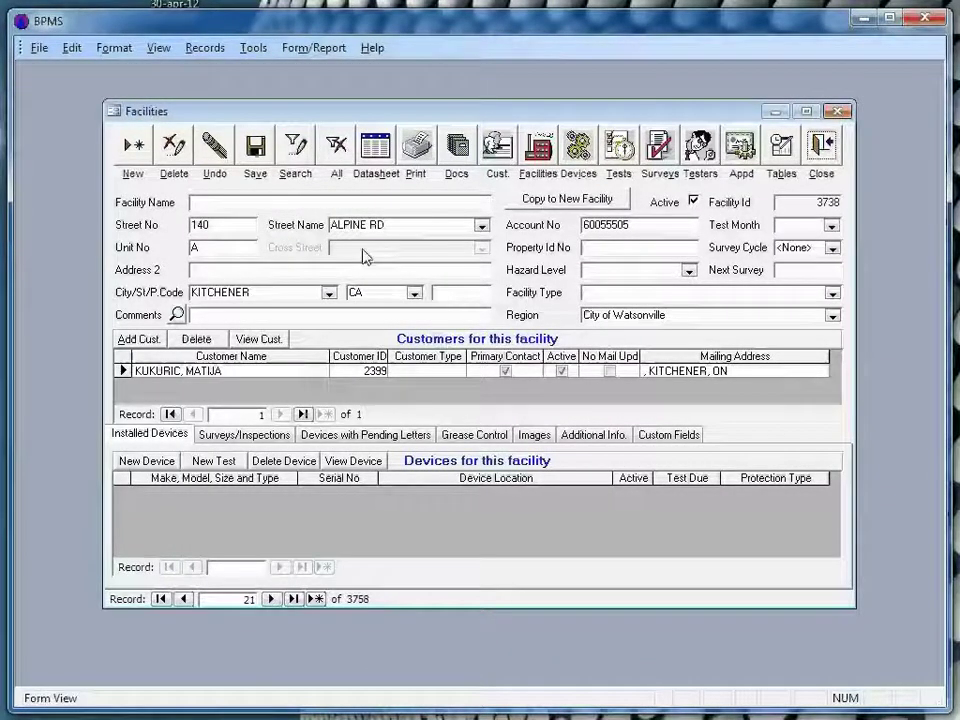
Step: Examine the imported entries in the Street Name Table opened from the facility's Street Name field, and close the table and the Facilities form
double_click(443, 222)
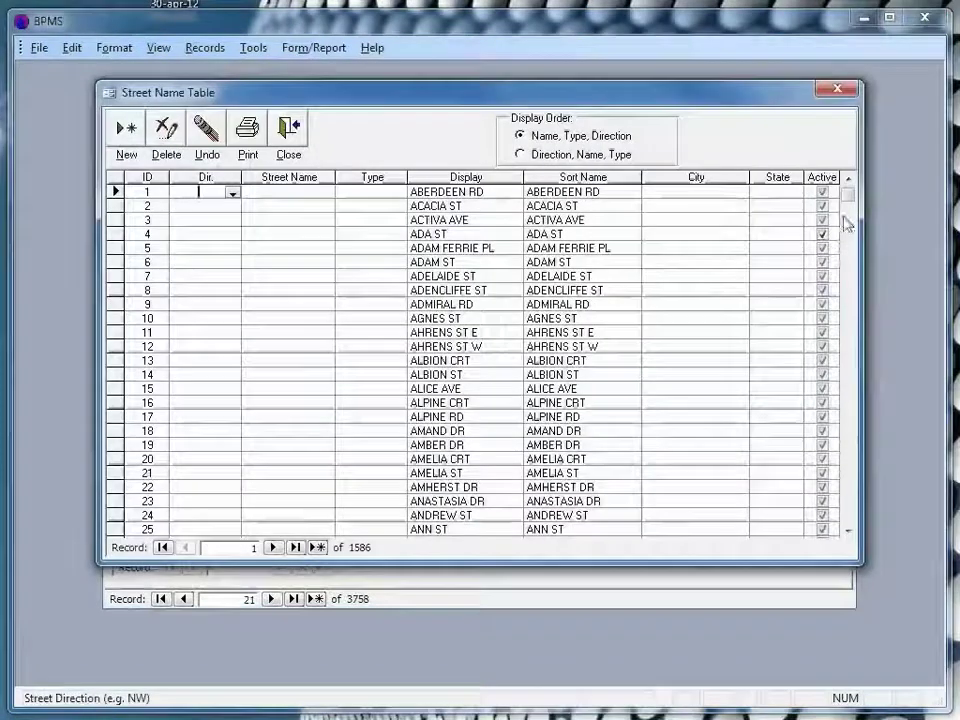
drag(847, 195, 843, 121)
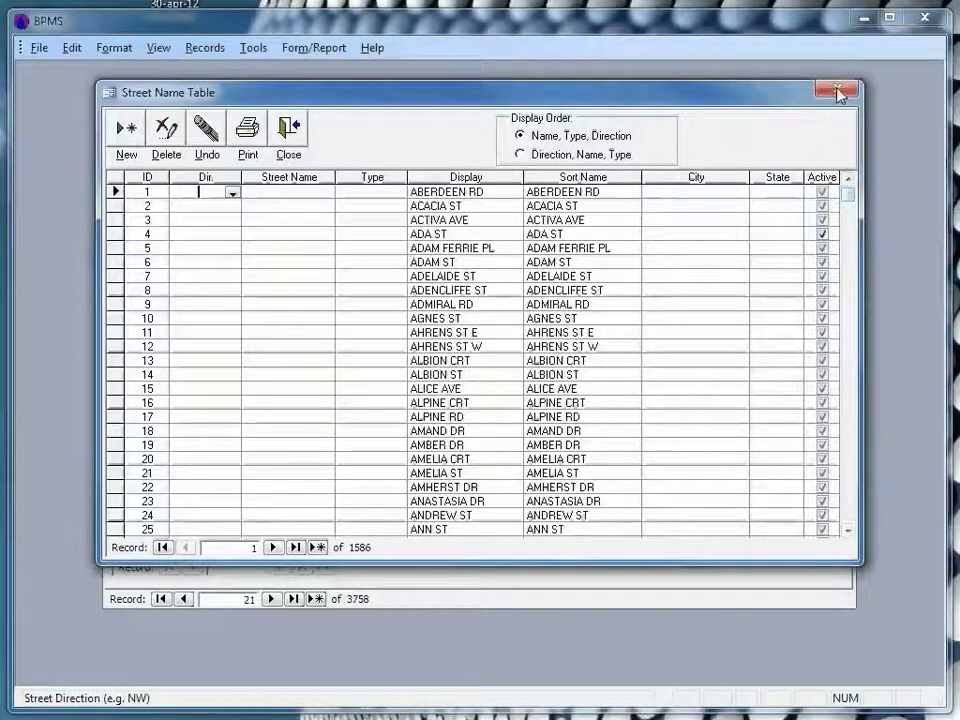
click(837, 89)
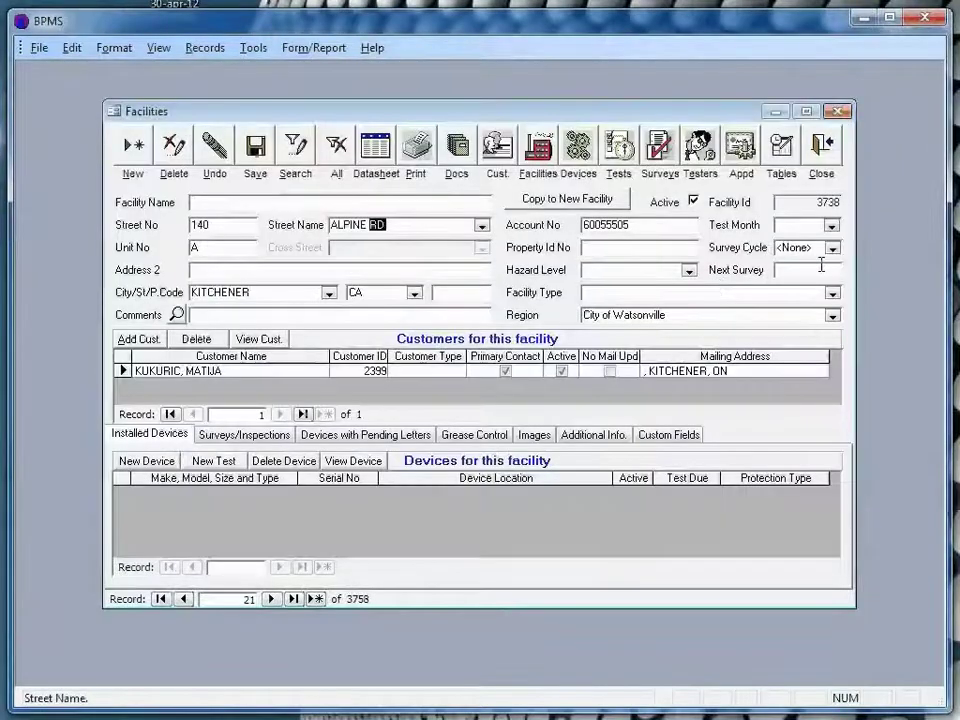
click(826, 146)
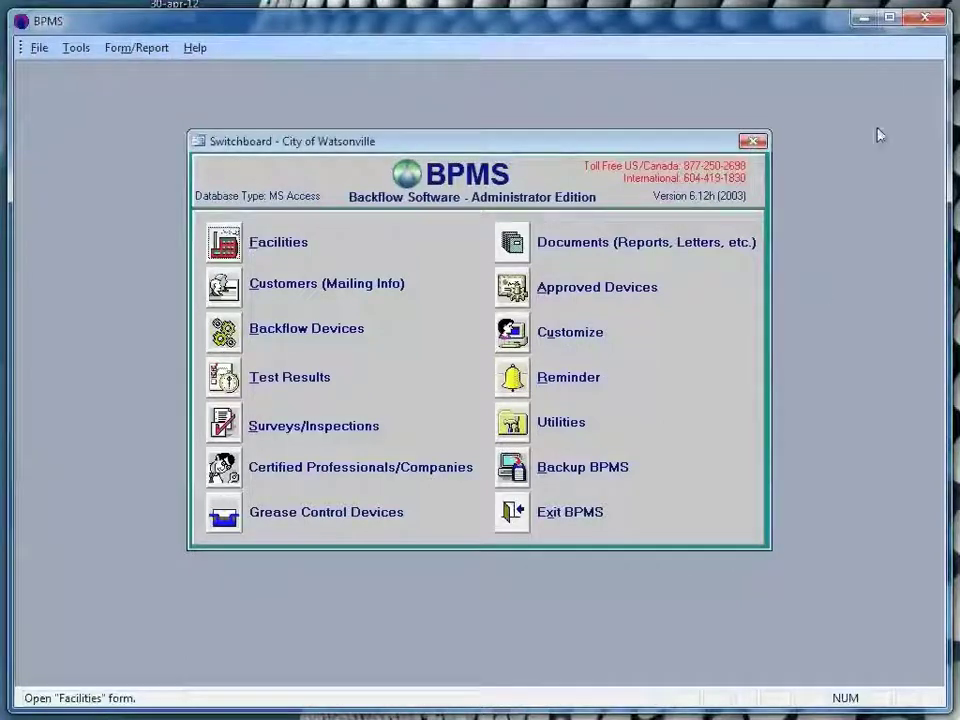
Step: Exit the main BPMS application, switch to BPMS Import/Export allowing its file to open, and bring up the list of import packages
click(925, 18)
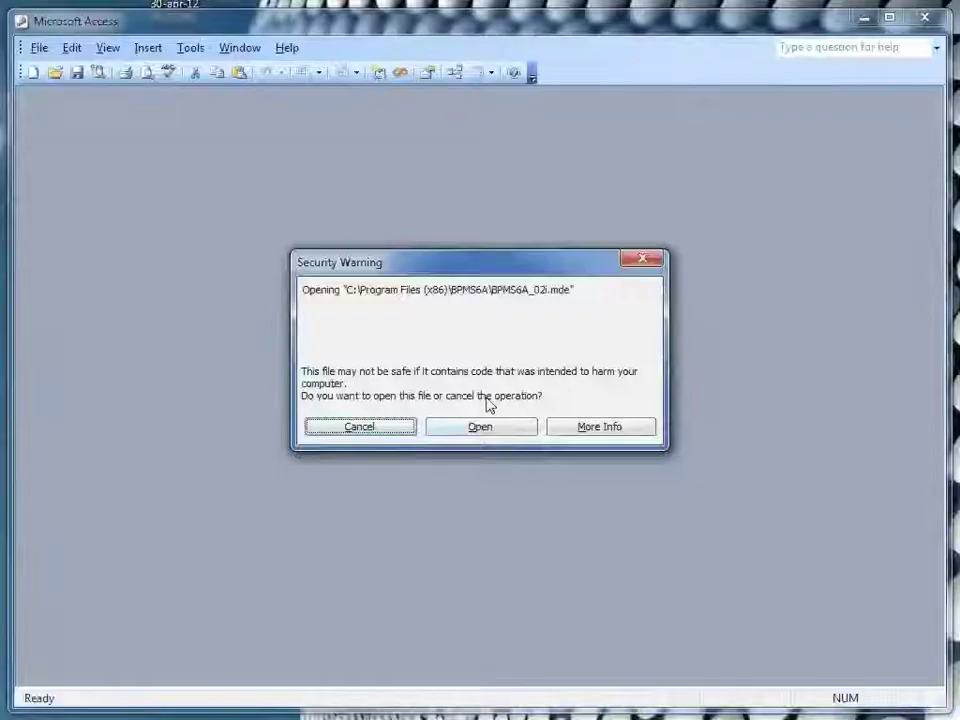
click(482, 426)
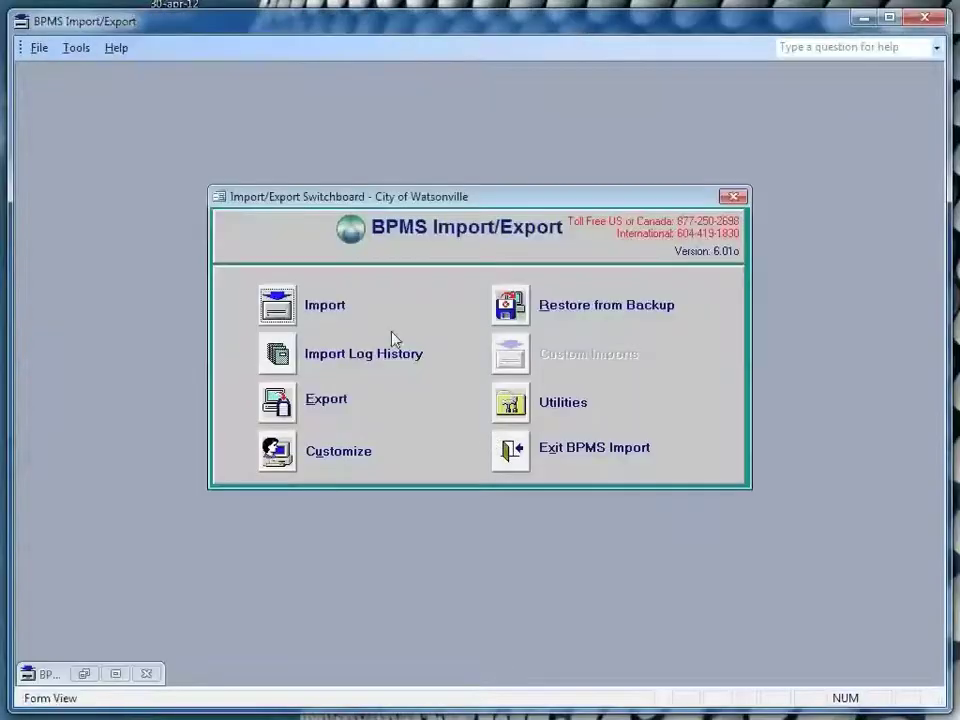
click(290, 316)
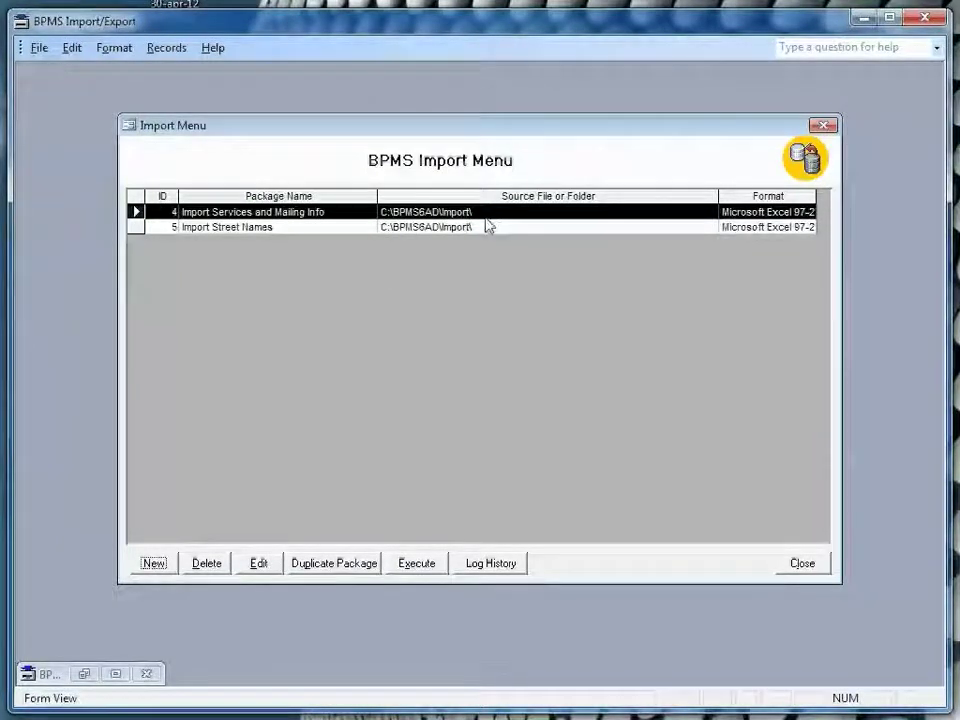
Step: Examine the Non Residential Water Services.xls column mappings in the Import Services and Mailing Info package, then close everything back to the switchboard without saving
click(258, 563)
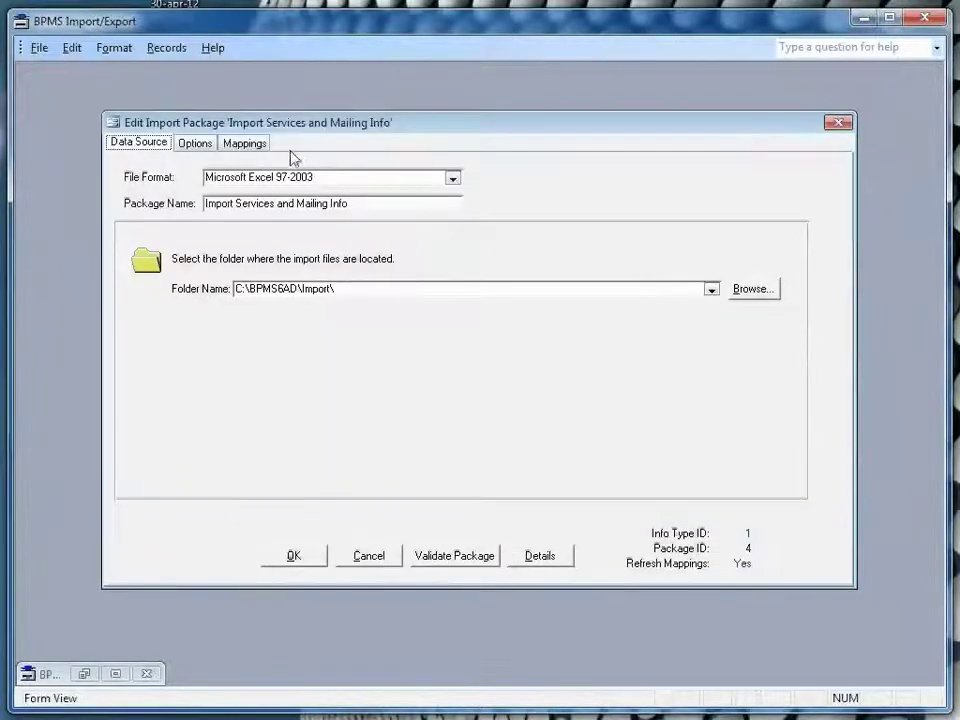
click(260, 148)
click(746, 249)
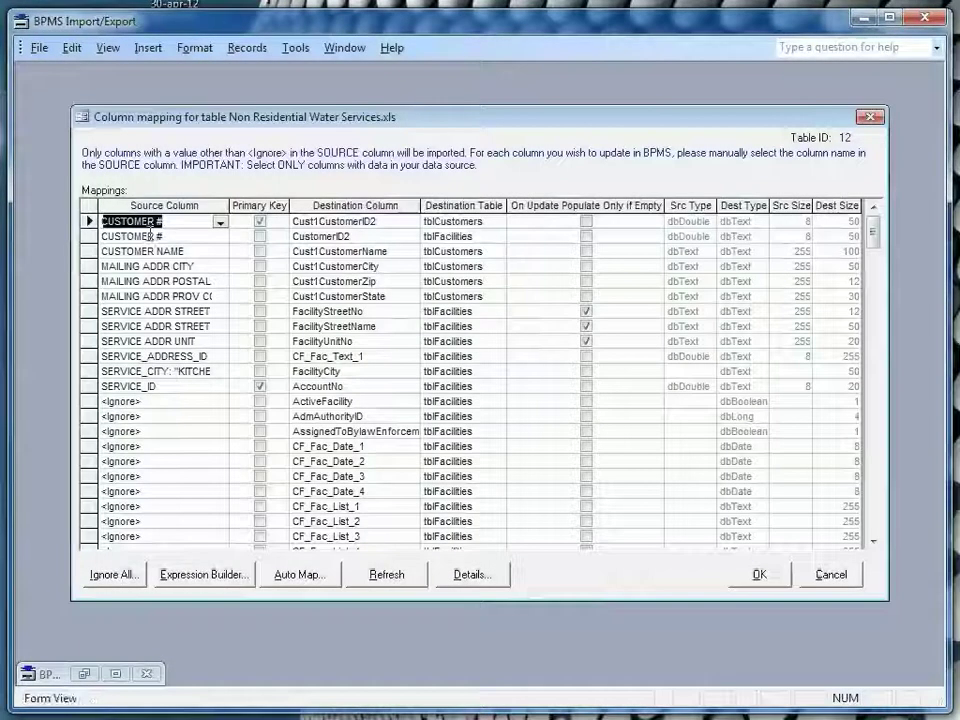
click(829, 574)
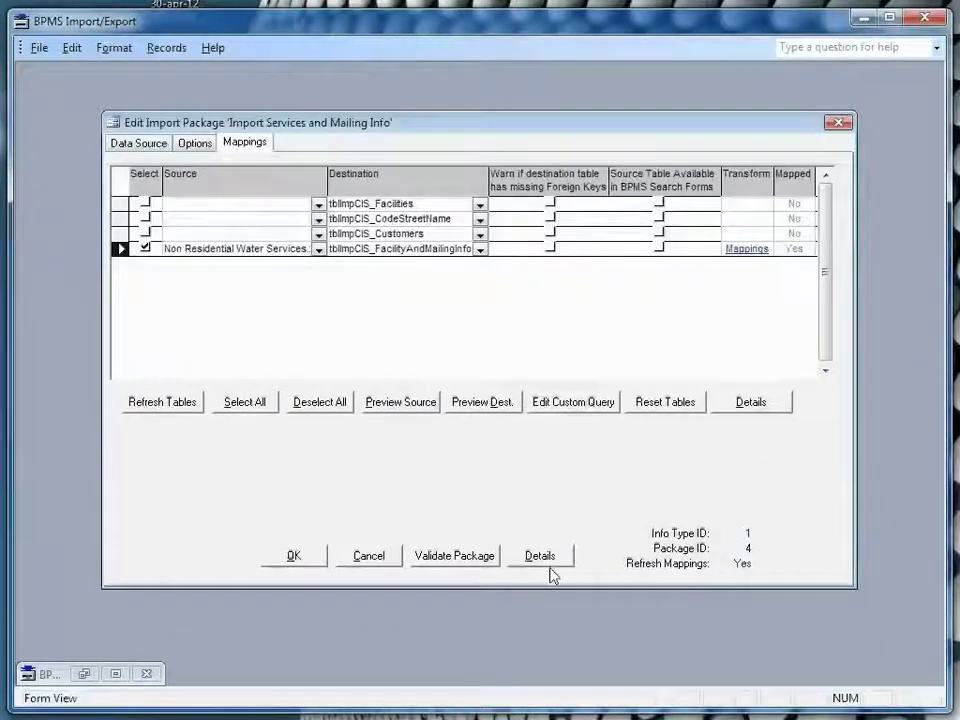
click(362, 554)
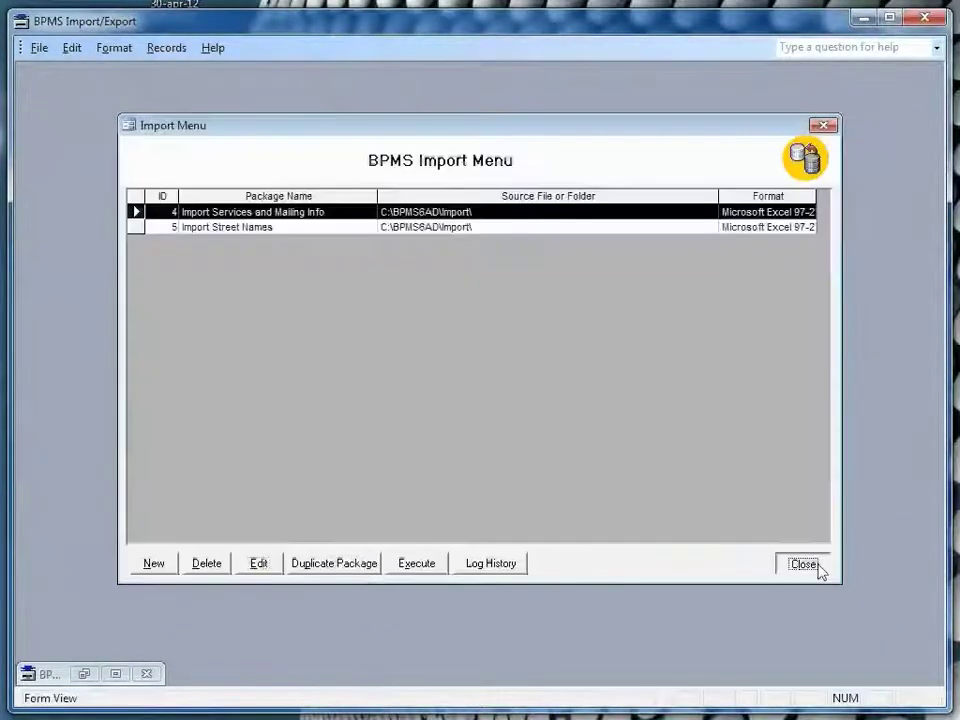
click(822, 569)
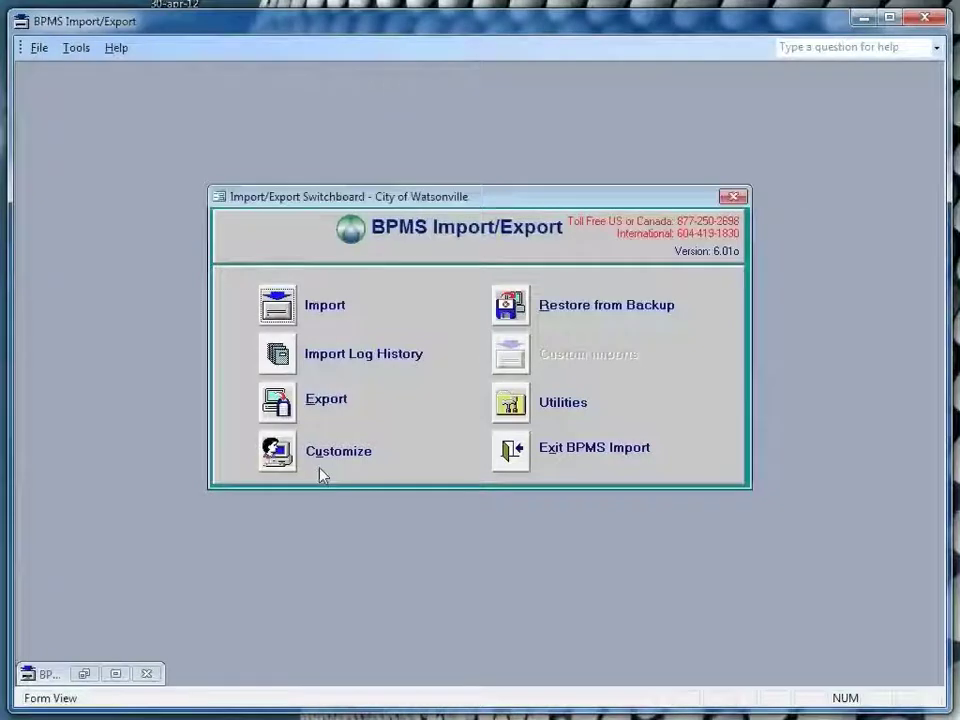